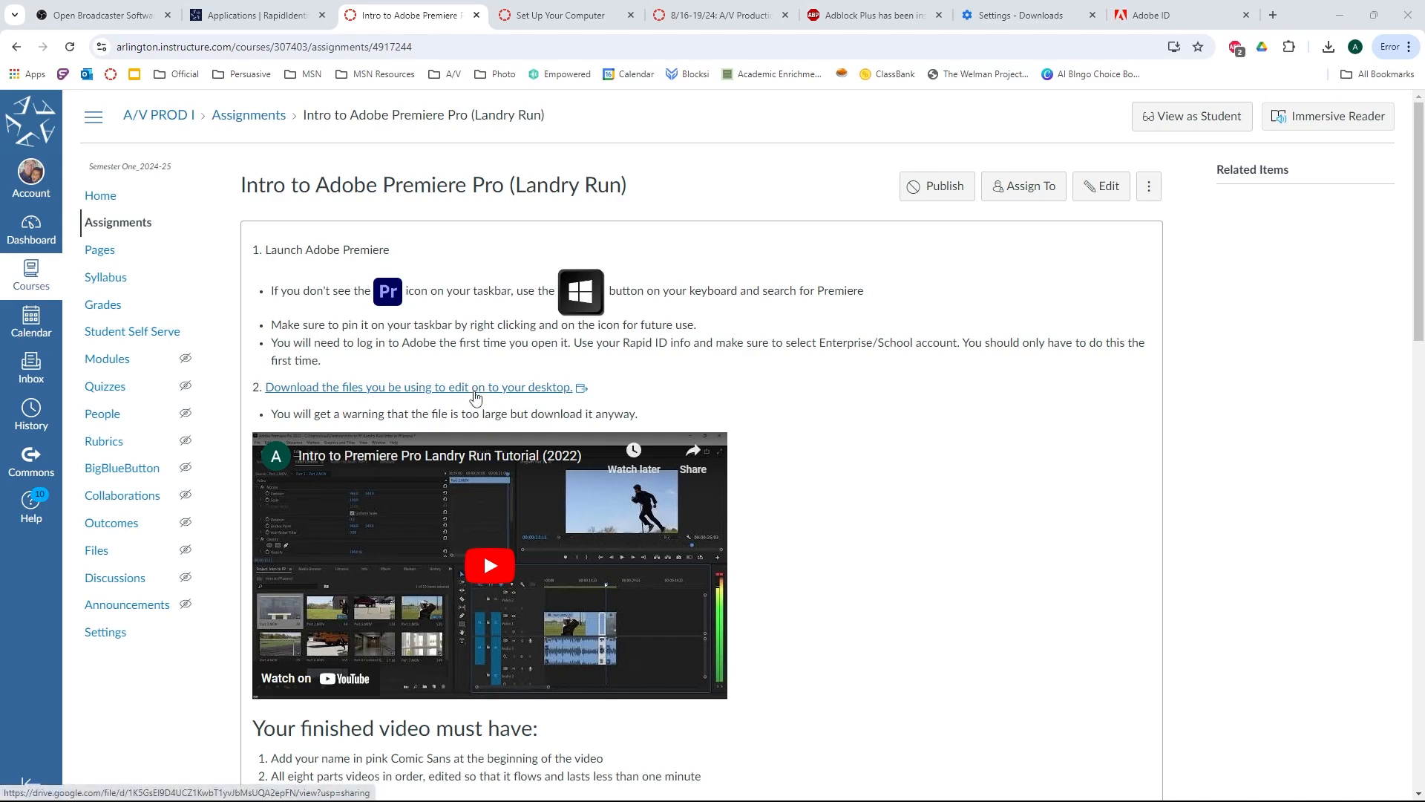
Start downloading Intro to PP (Landry Run).zip from the assignment's editing-files link without a virus scan, turning on Chrome's Memory Saver.
click(475, 387)
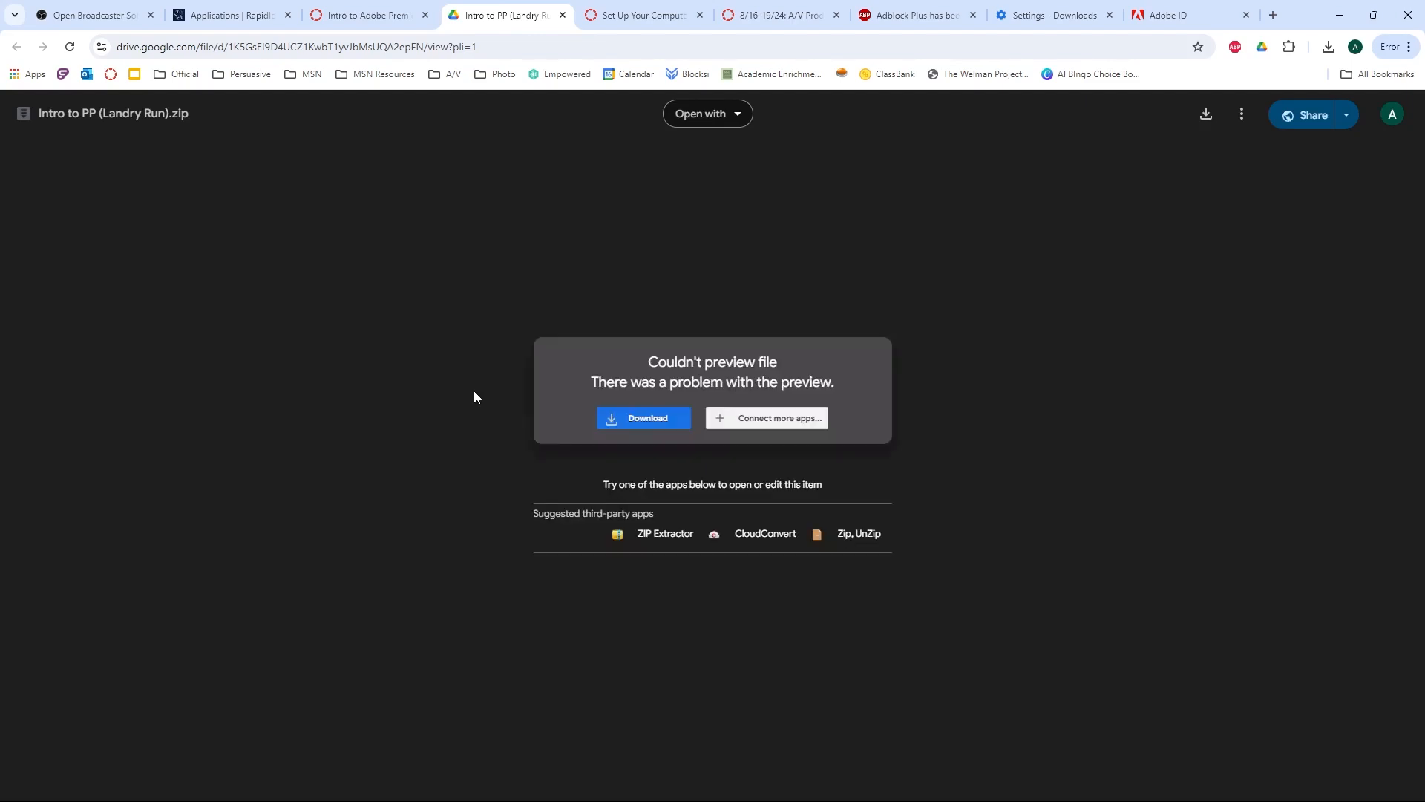
click(684, 418)
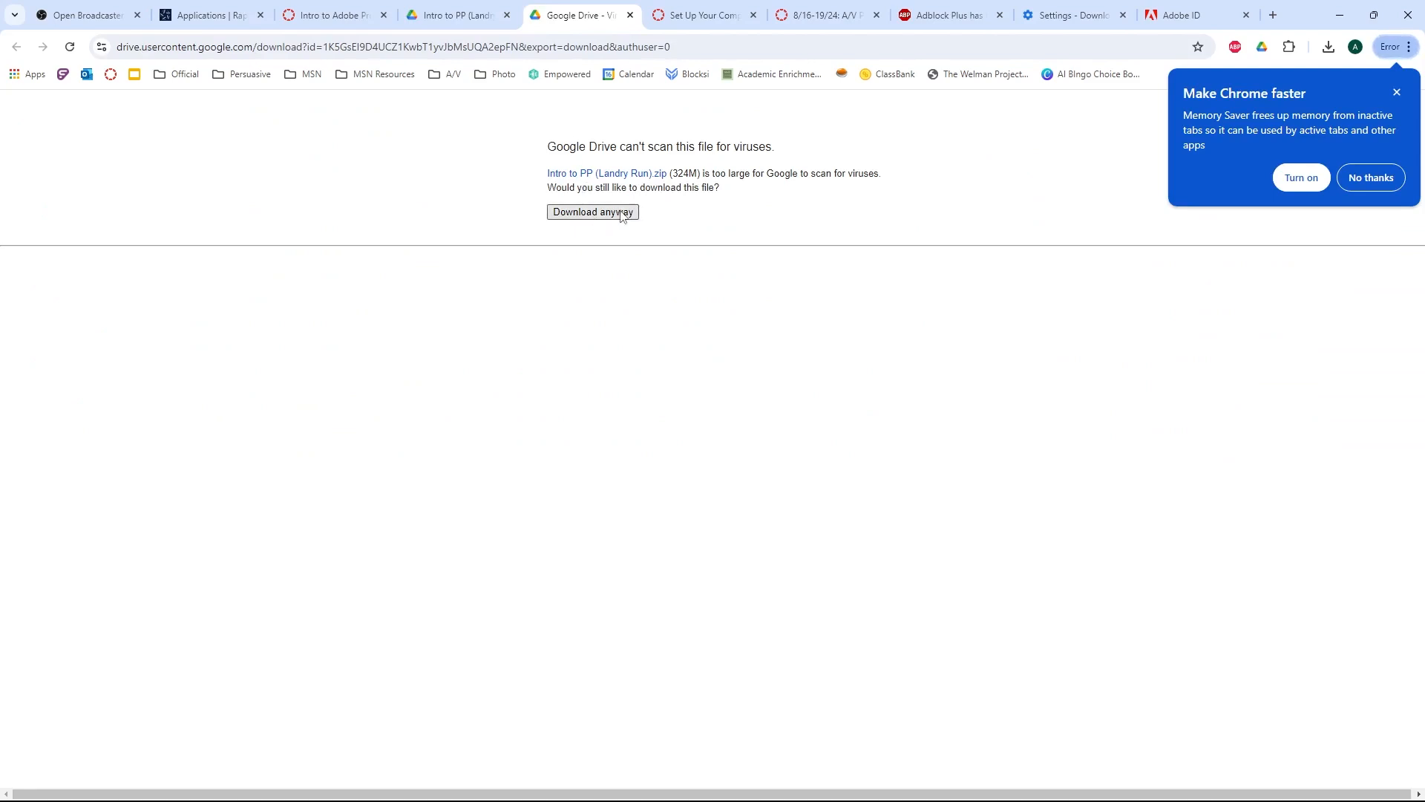
click(1301, 178)
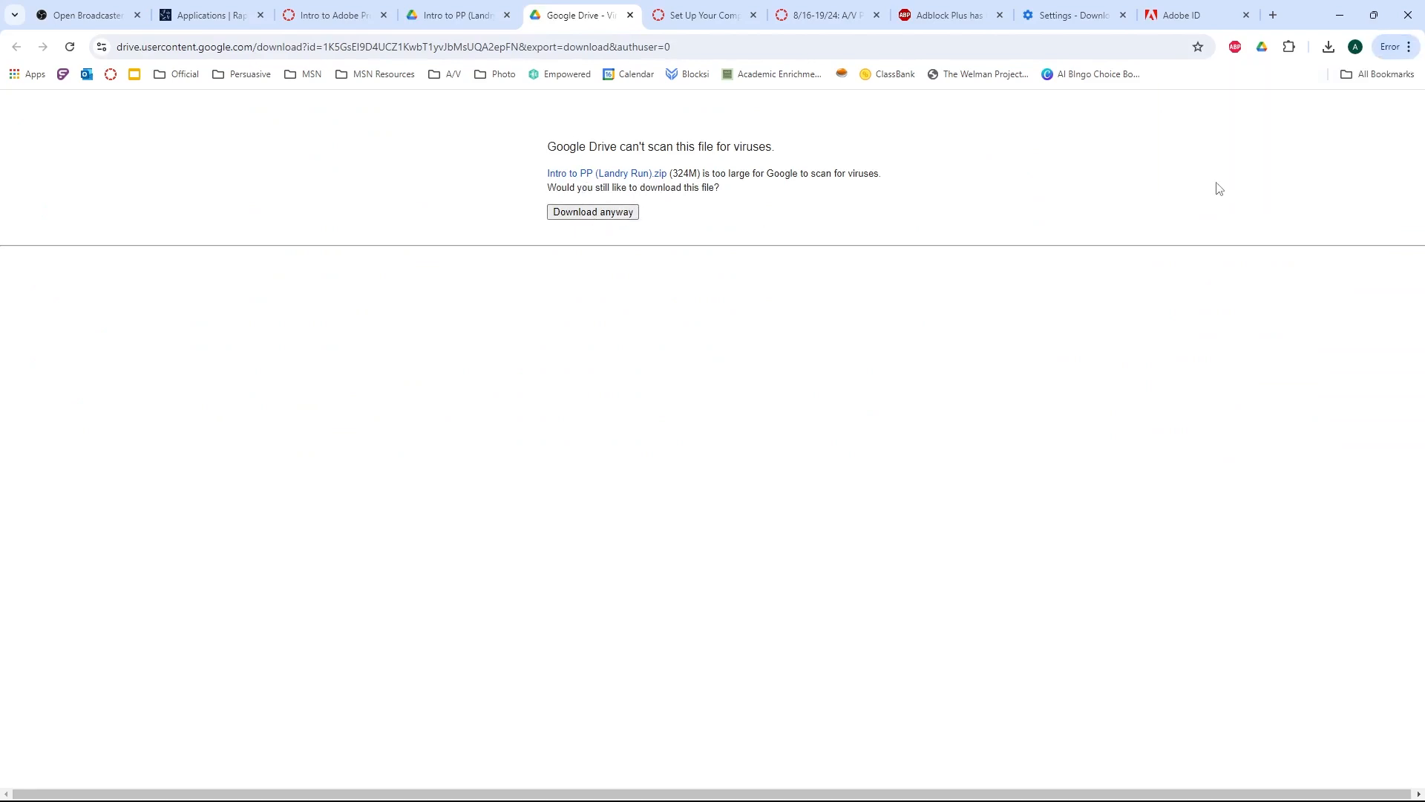
click(593, 214)
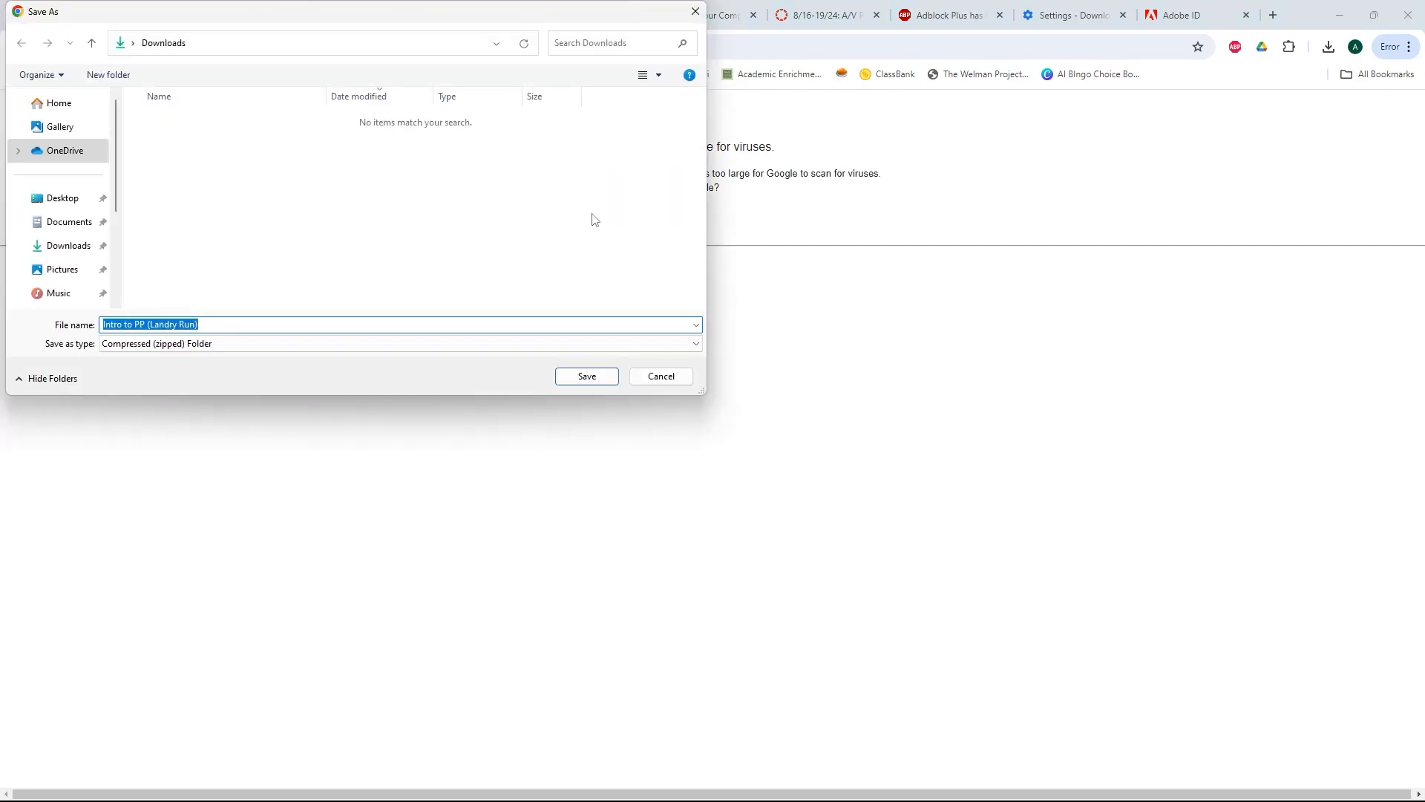
Save the zip file in a new Desktop folder named Tutorials.
click(60, 198)
drag(419, 4, 666, 111)
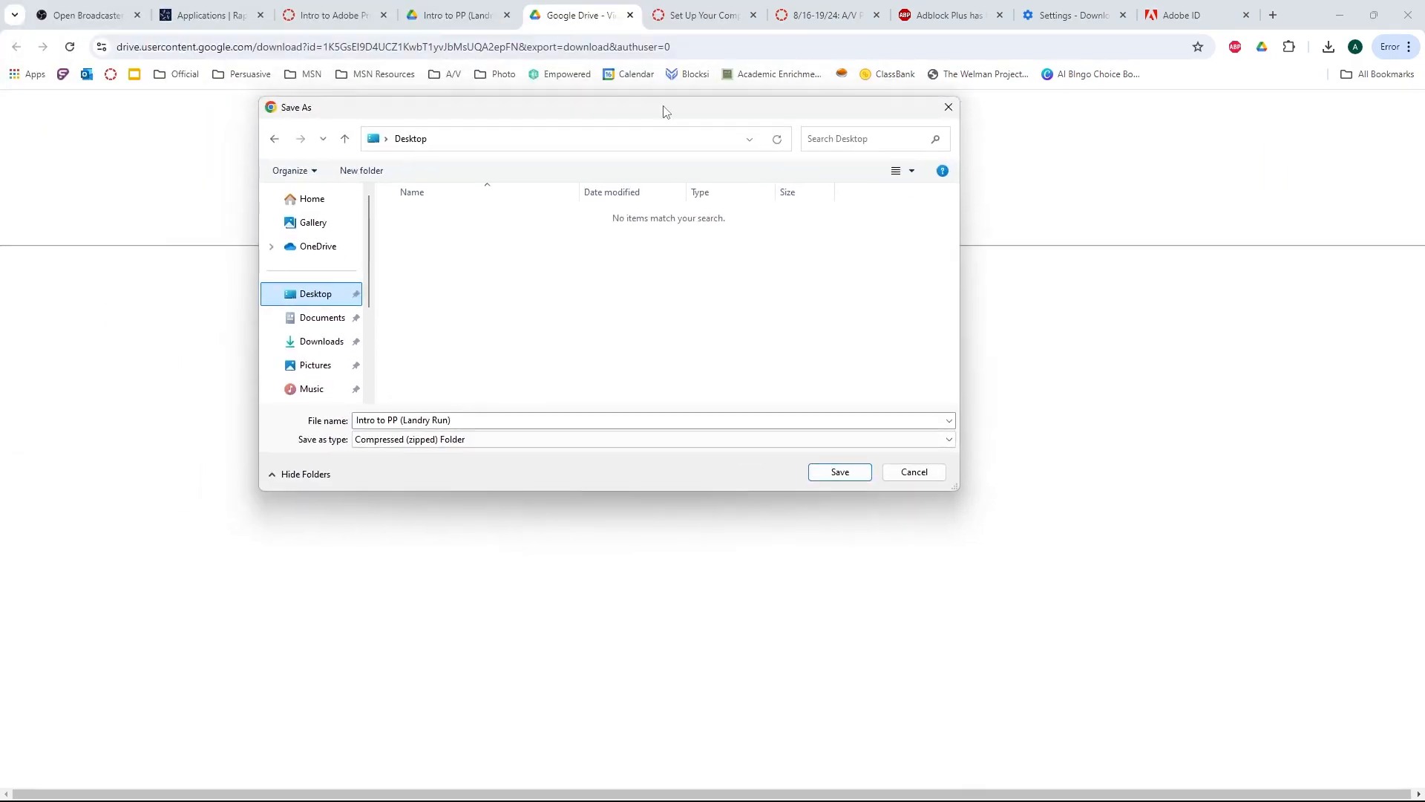
click(362, 170)
text(Tutorials)
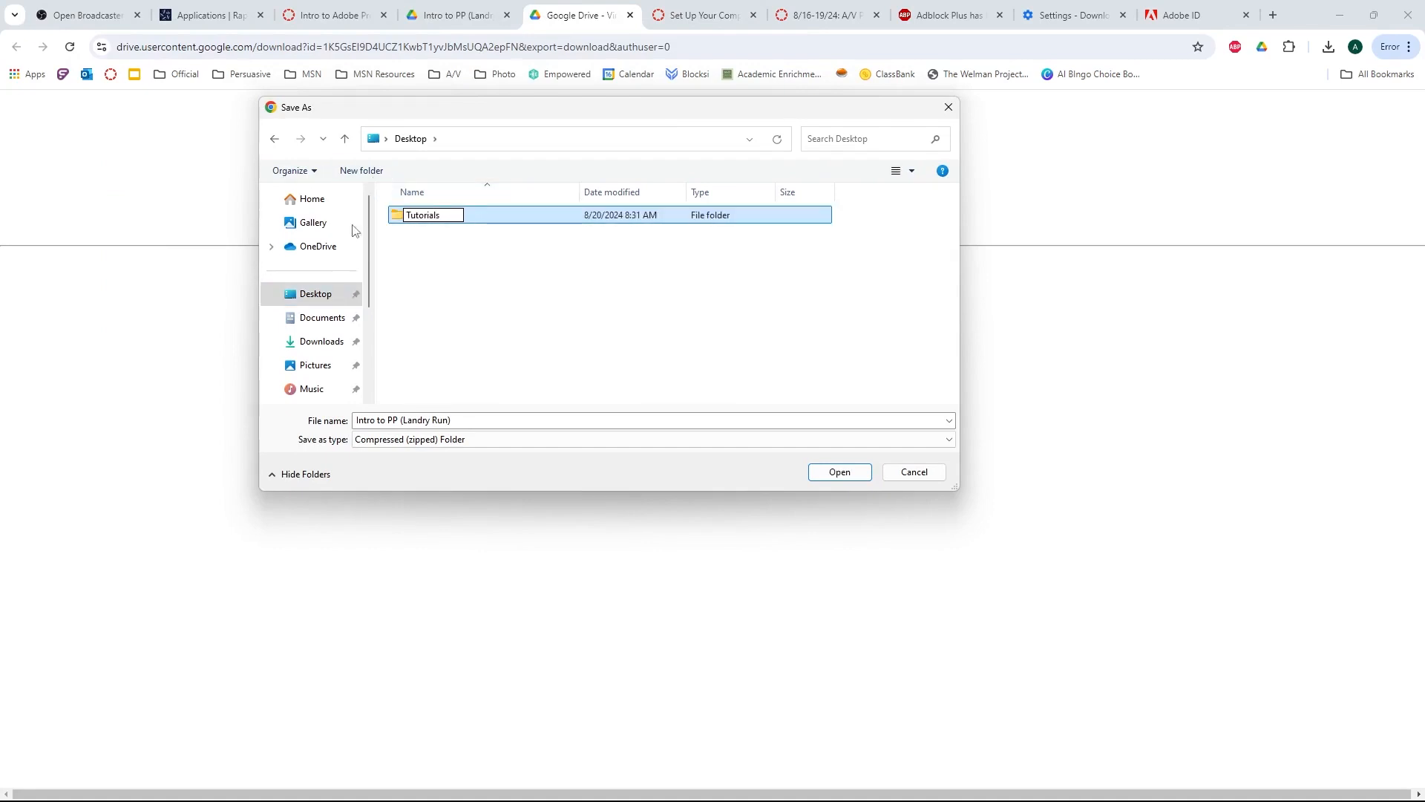
key(Return)
double_click(437, 221)
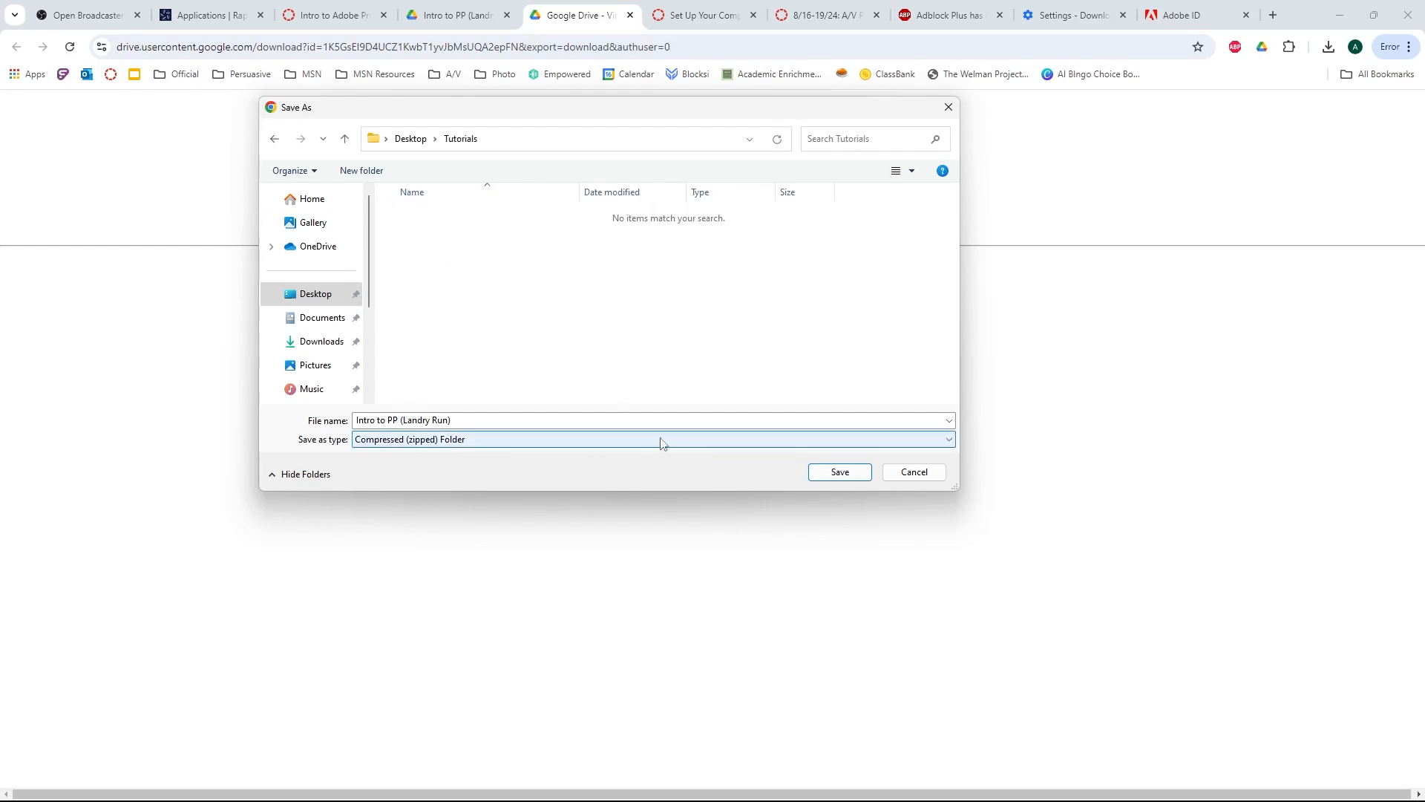
click(835, 473)
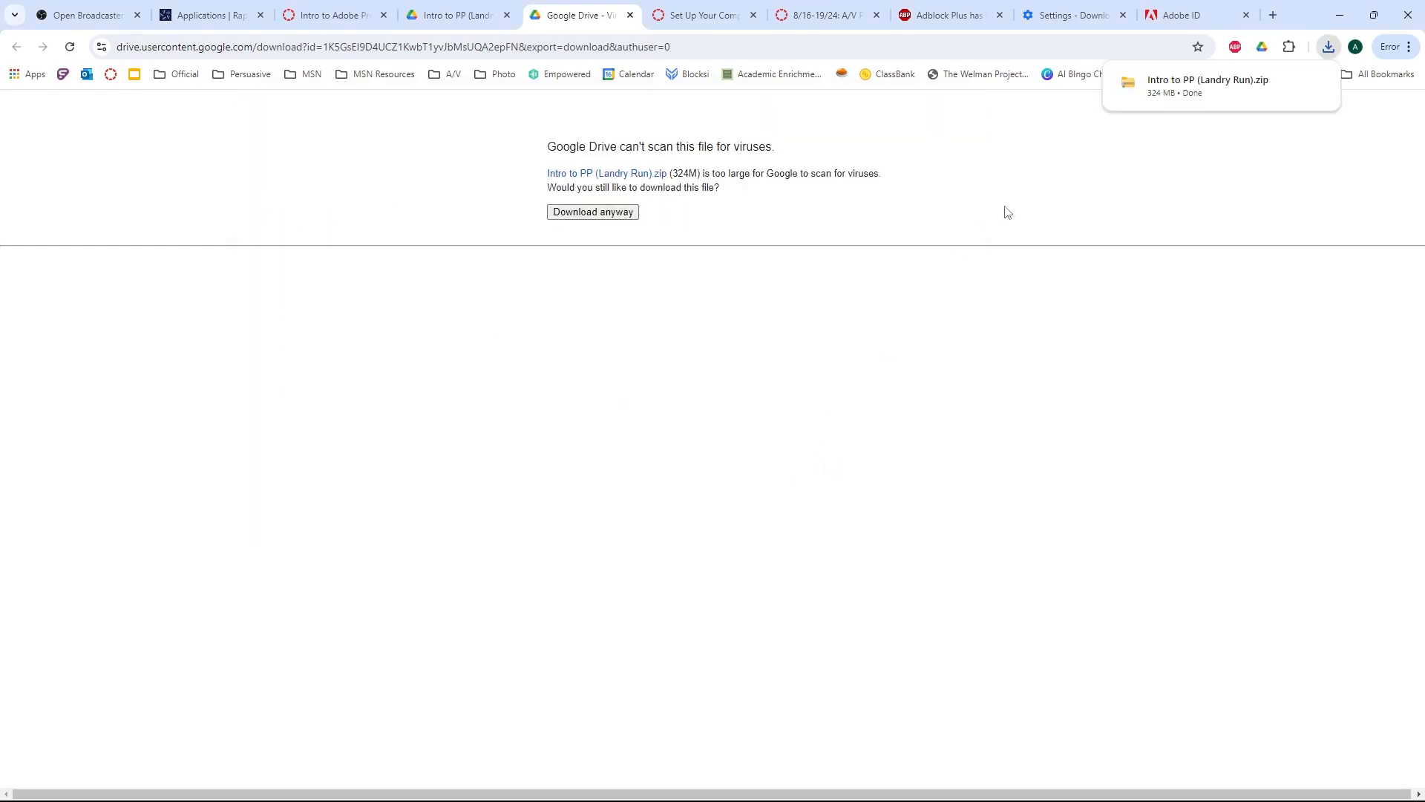
Minimize the browser and check the Tutorials folder on the desktop.
click(1344, 10)
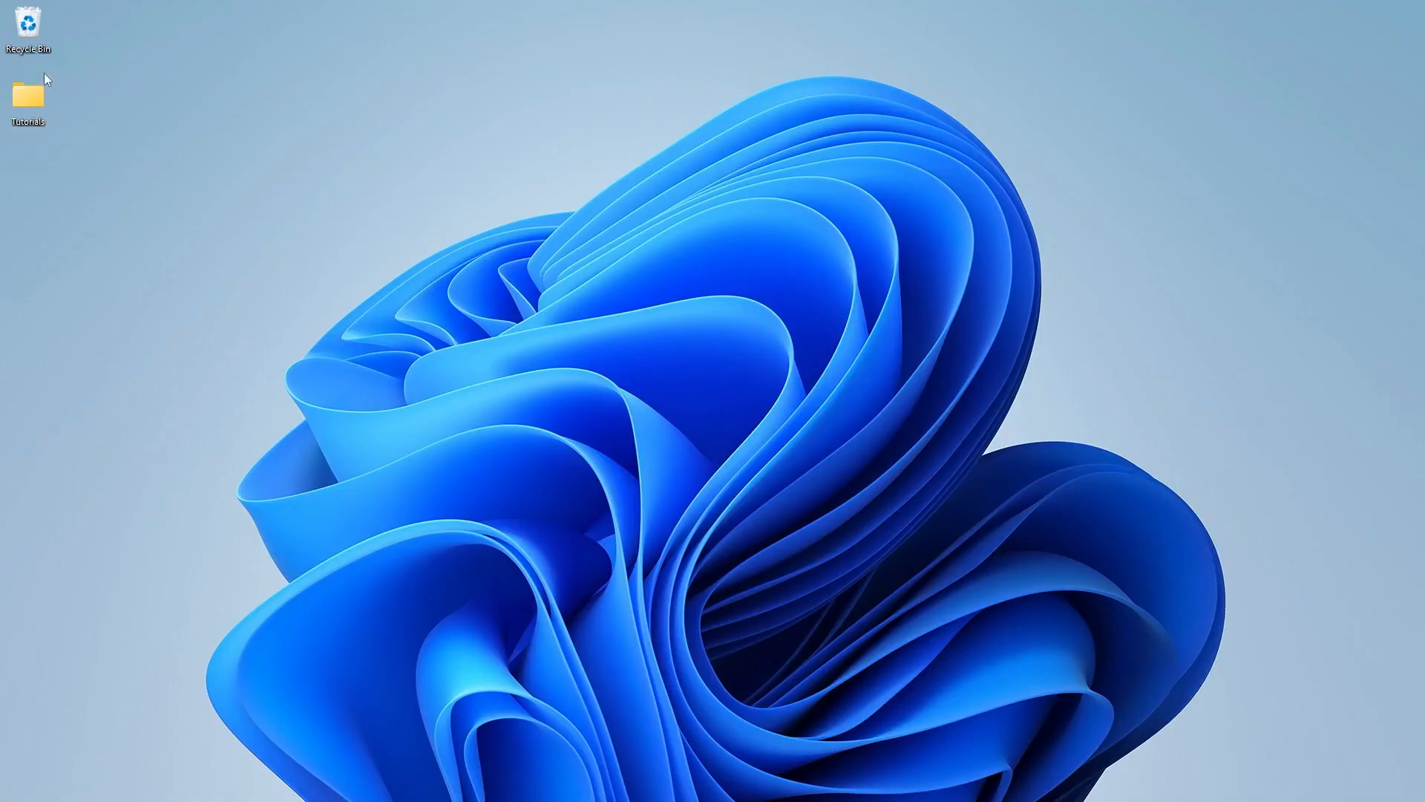
drag(87, 159, 88, 166)
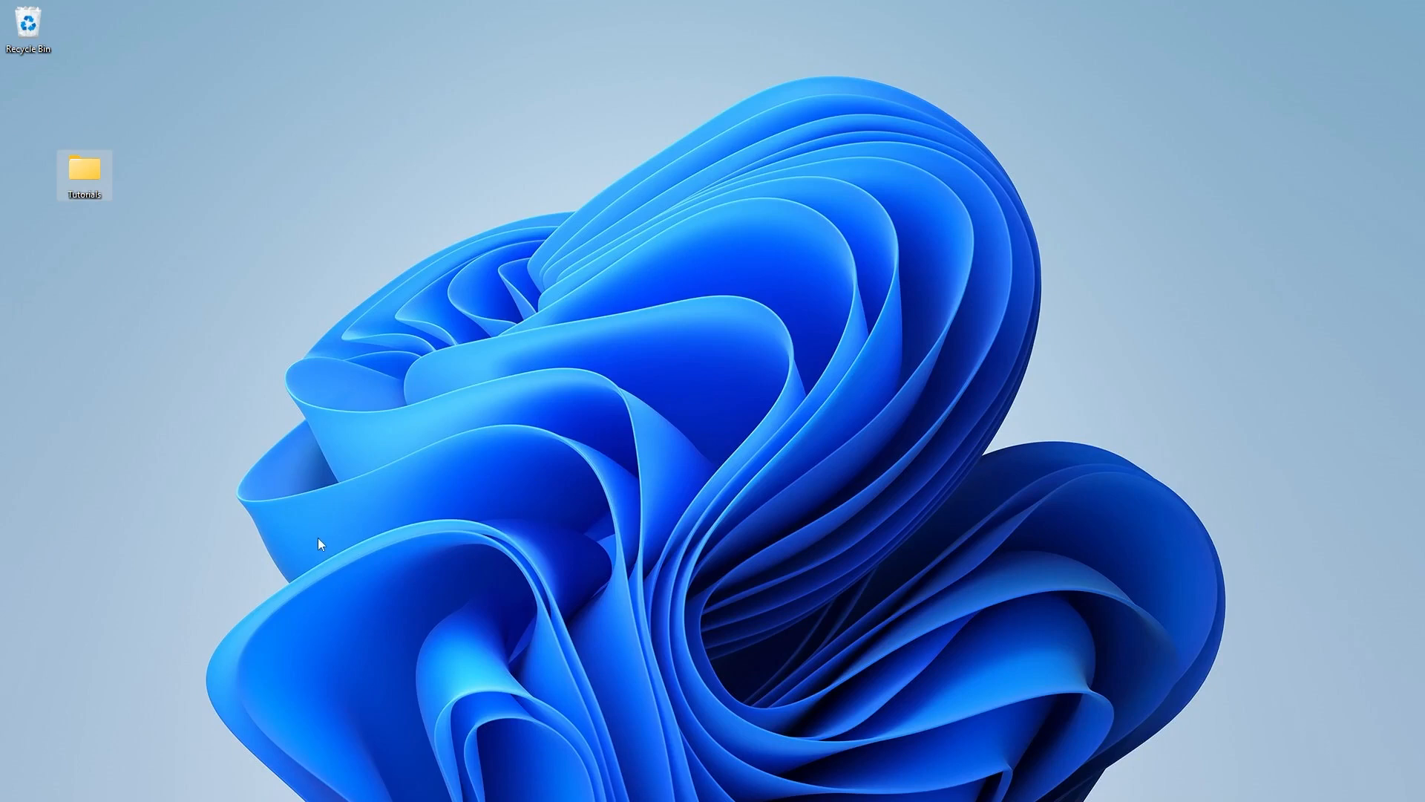
drag(55, 145, 43, 131)
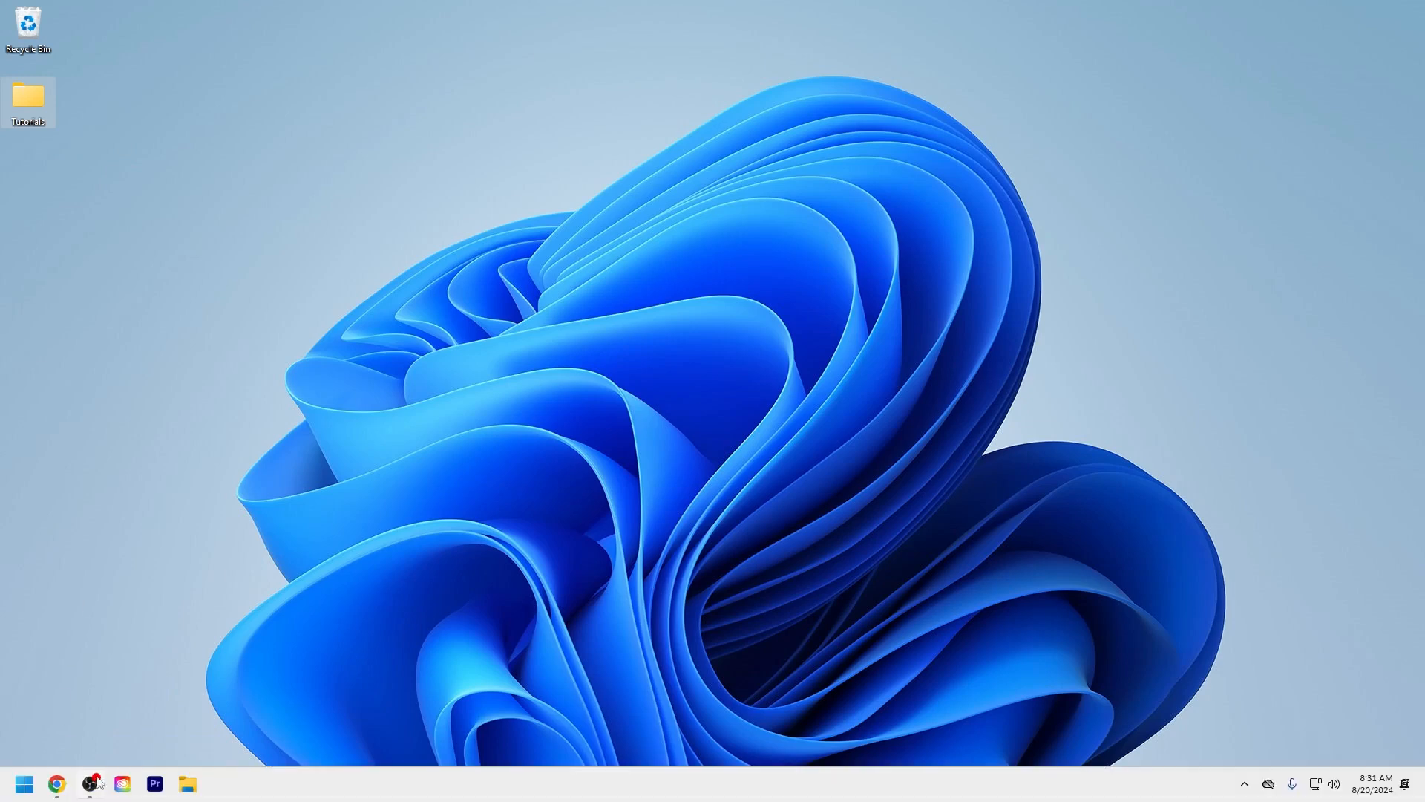
Launch Adobe Premiere Pro and start a new project, dismissing the What's New window.
click(155, 784)
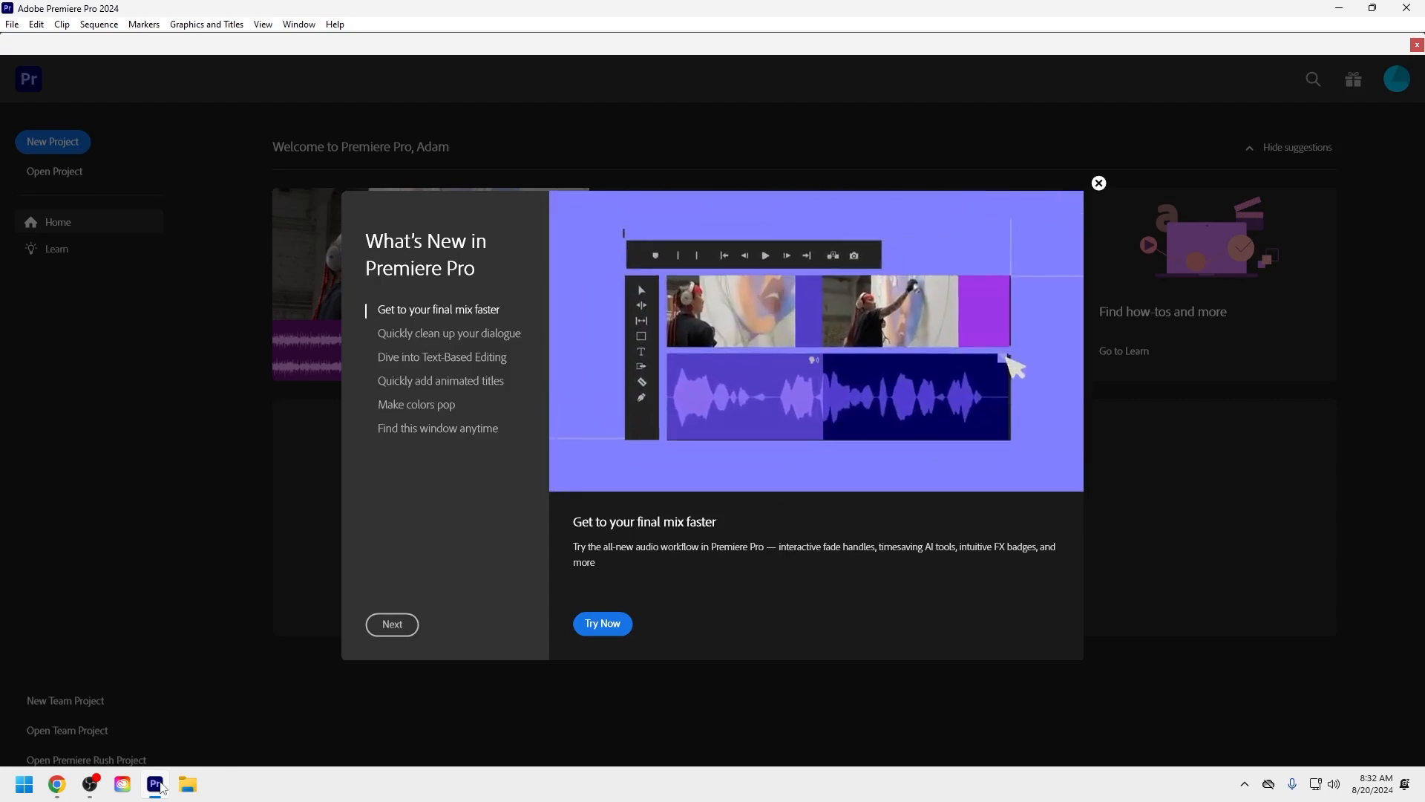
click(1101, 183)
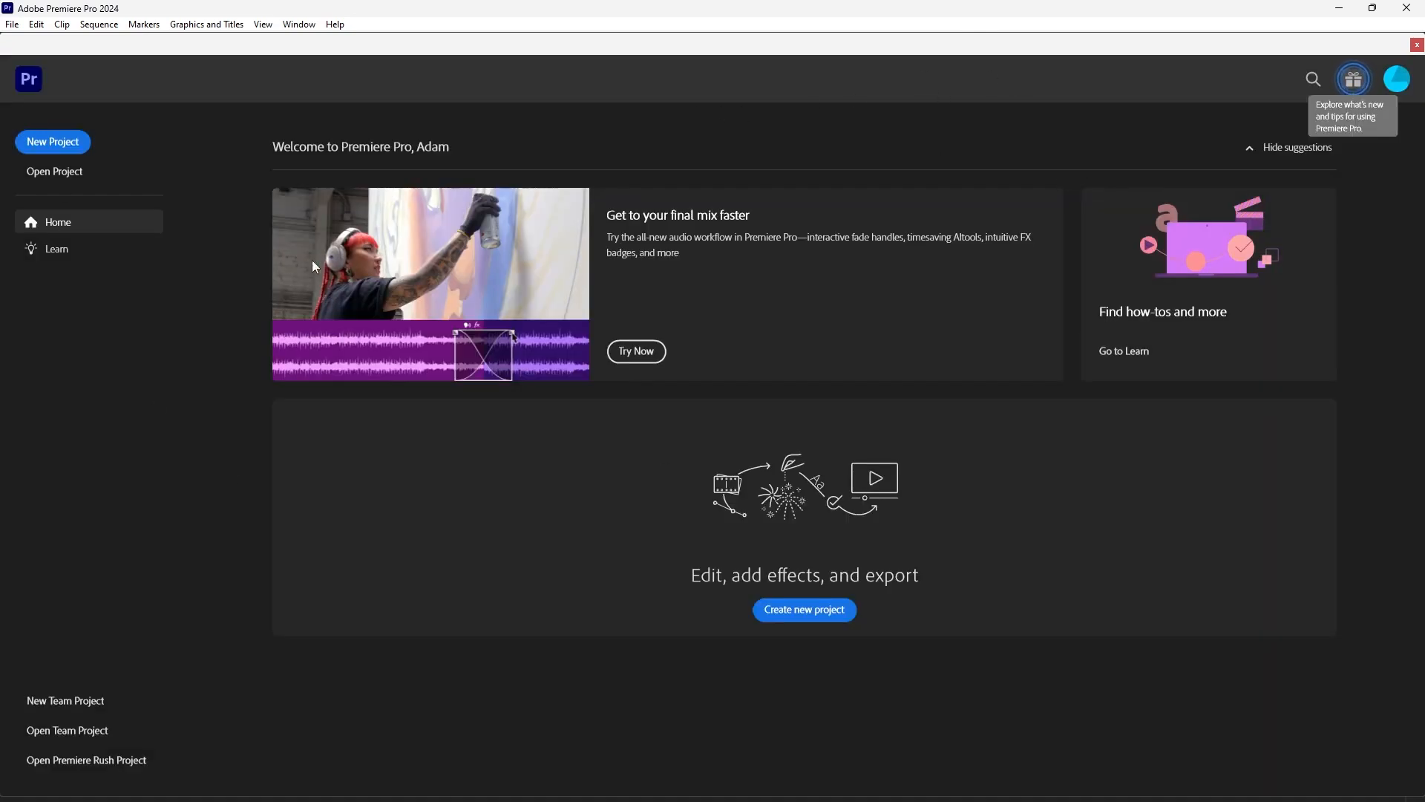
click(68, 144)
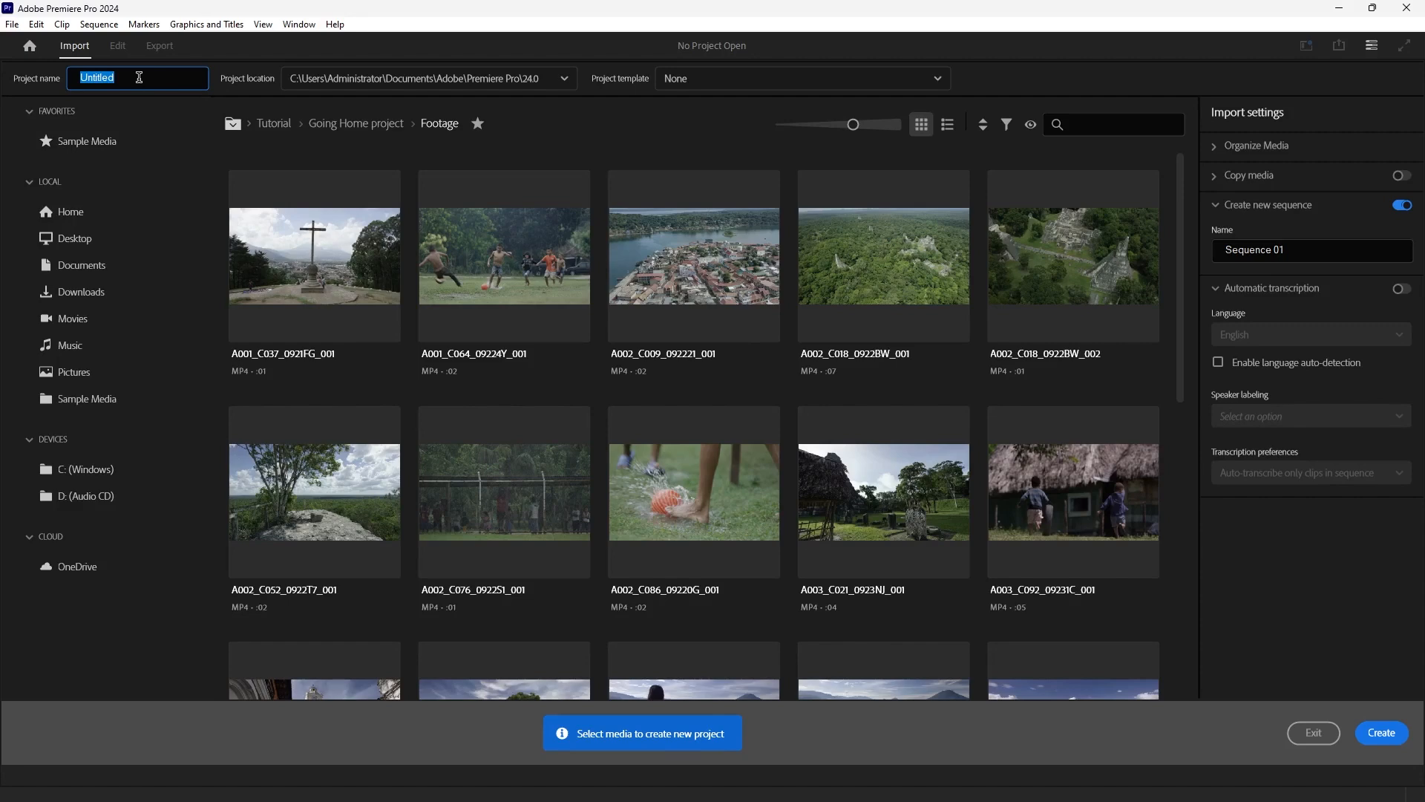
Create the project with the name Intro to PP, located in the Tutorials folder on the Desktop.
text(Intro to PP)
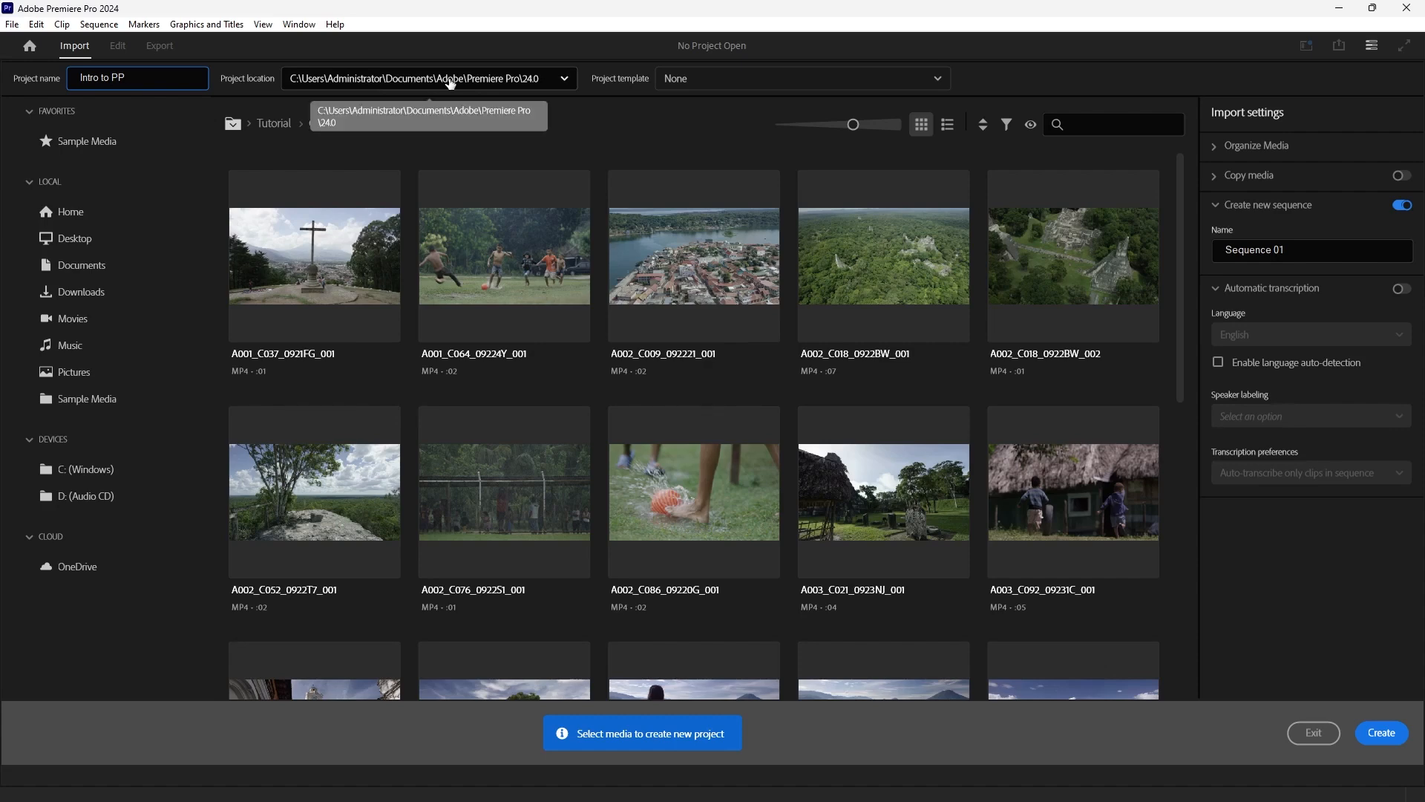
click(446, 87)
click(446, 87)
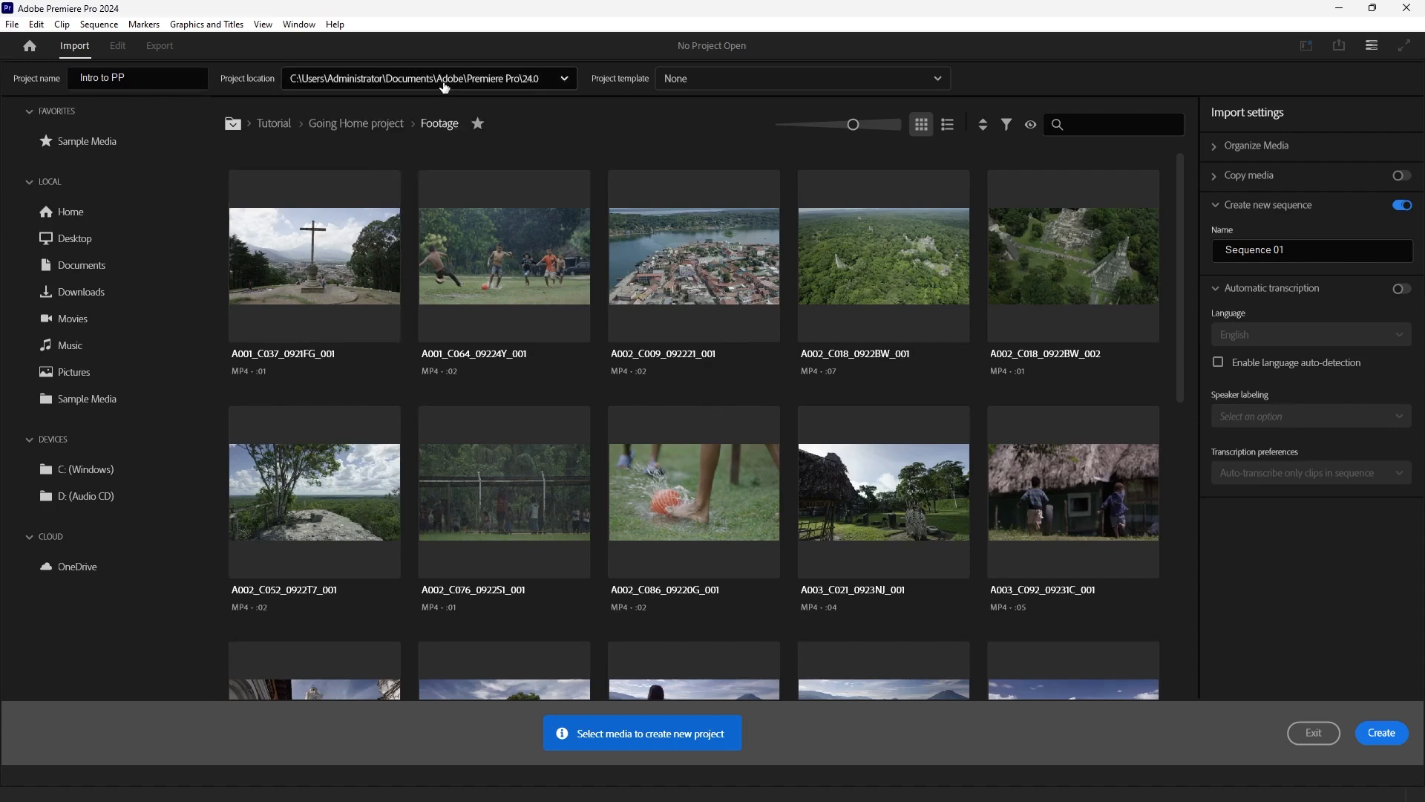
click(481, 86)
click(465, 150)
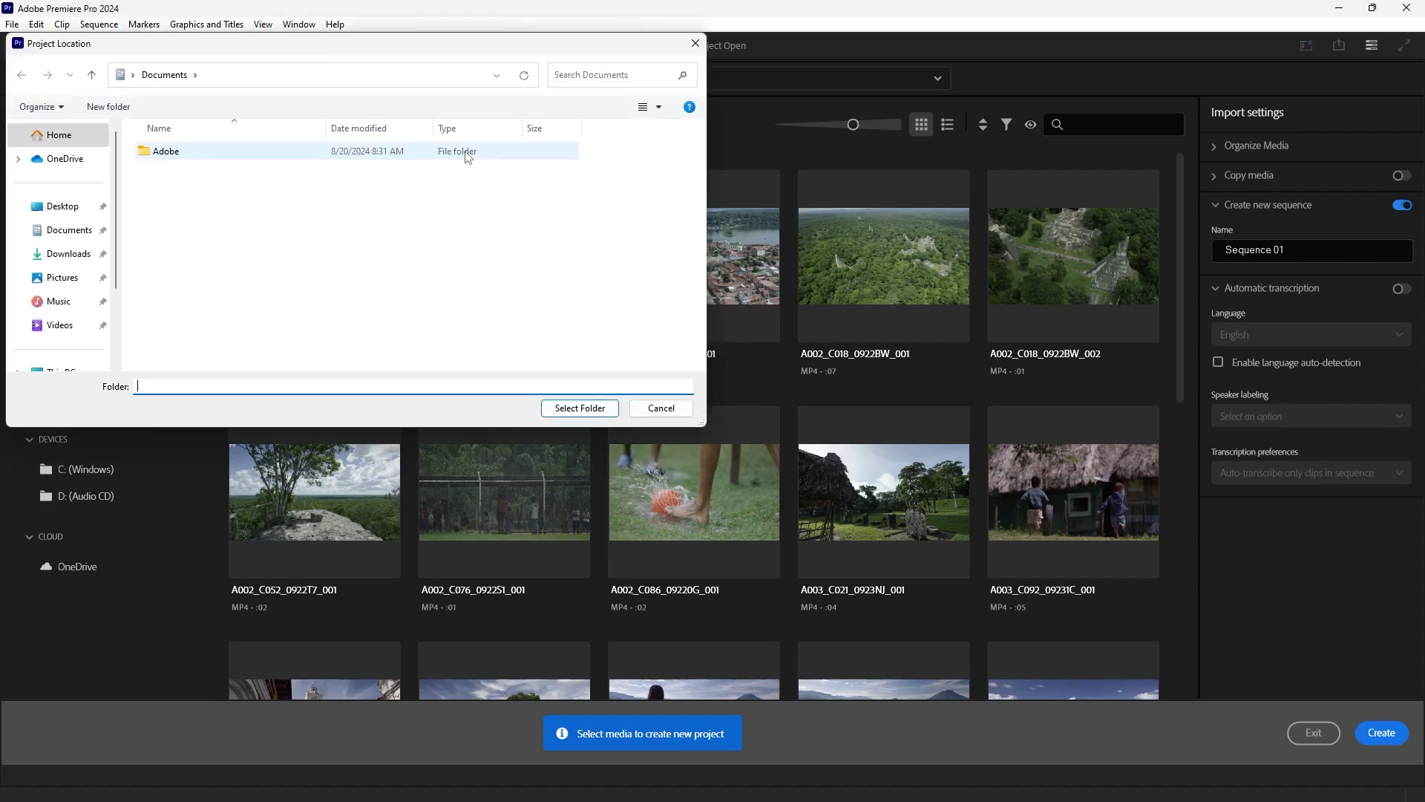
click(63, 207)
double_click(160, 153)
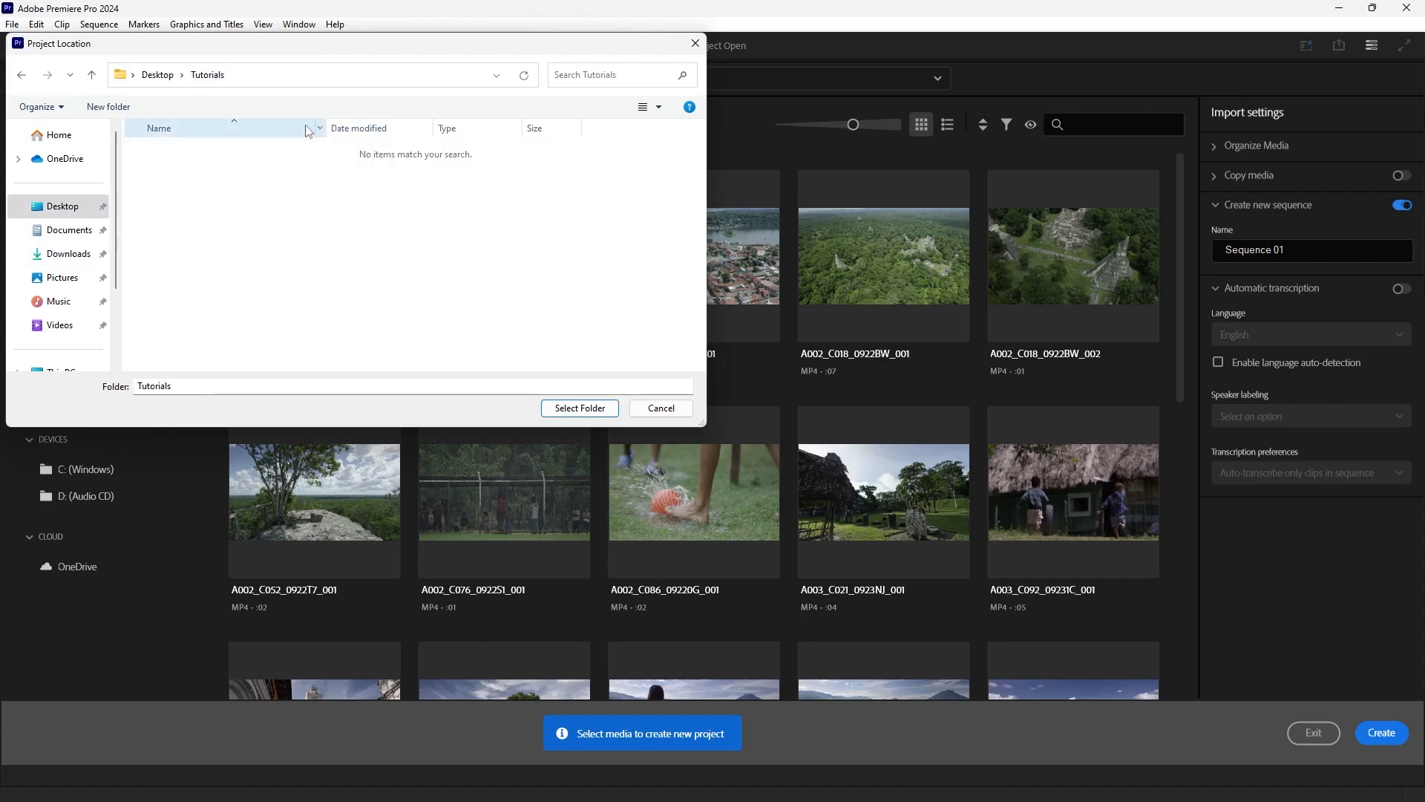
click(576, 407)
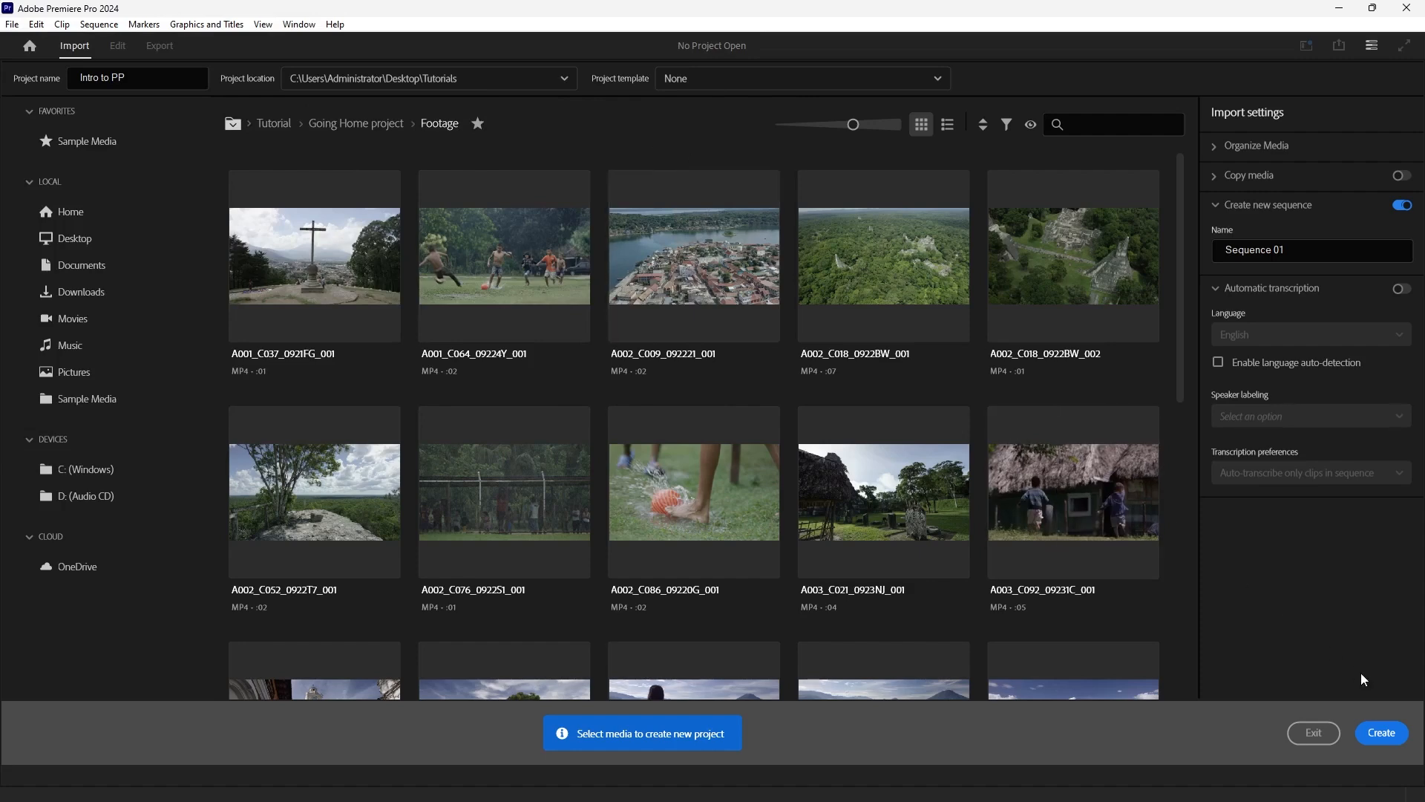
click(1381, 733)
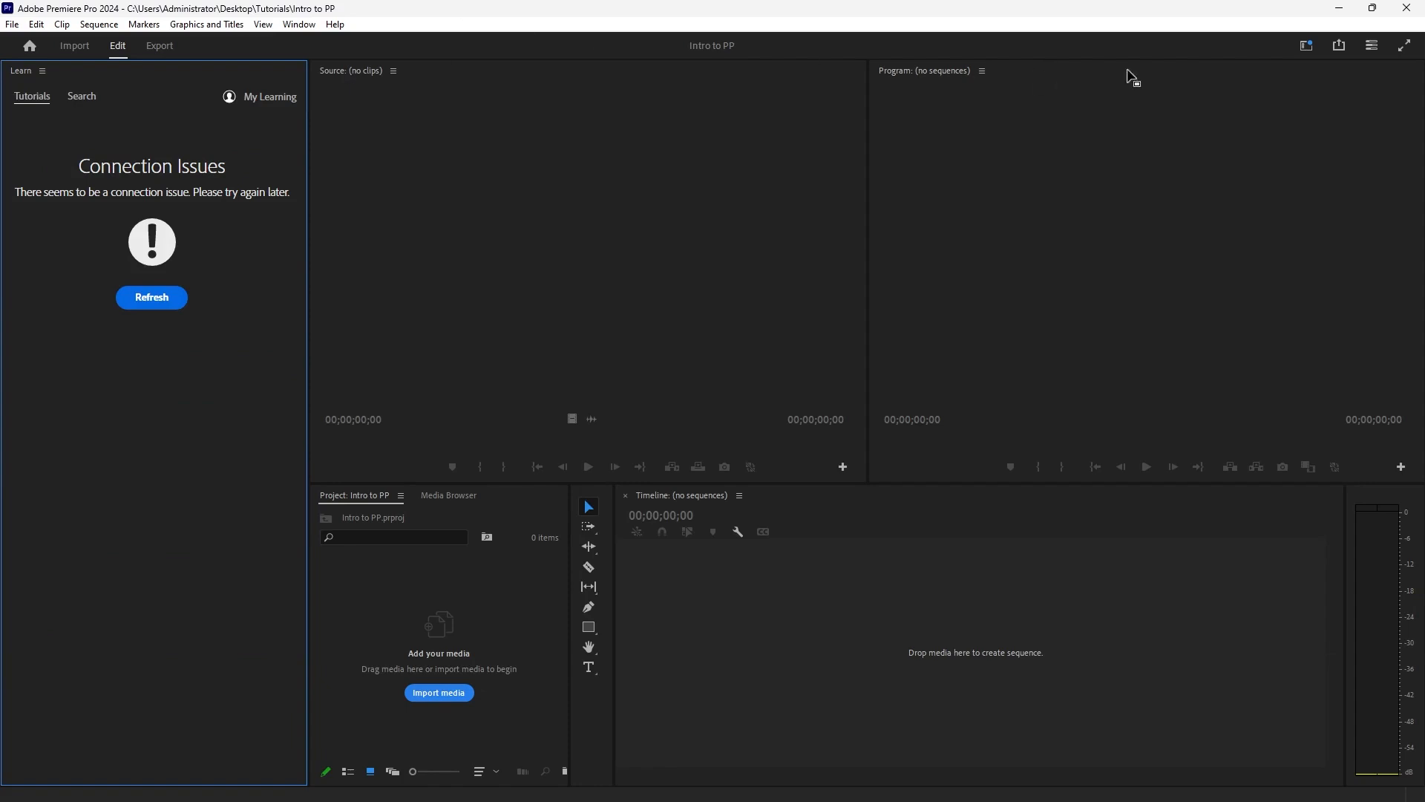
Show the workspace tabs and widen their bar to reveal more workspaces, including Editing.
click(1307, 47)
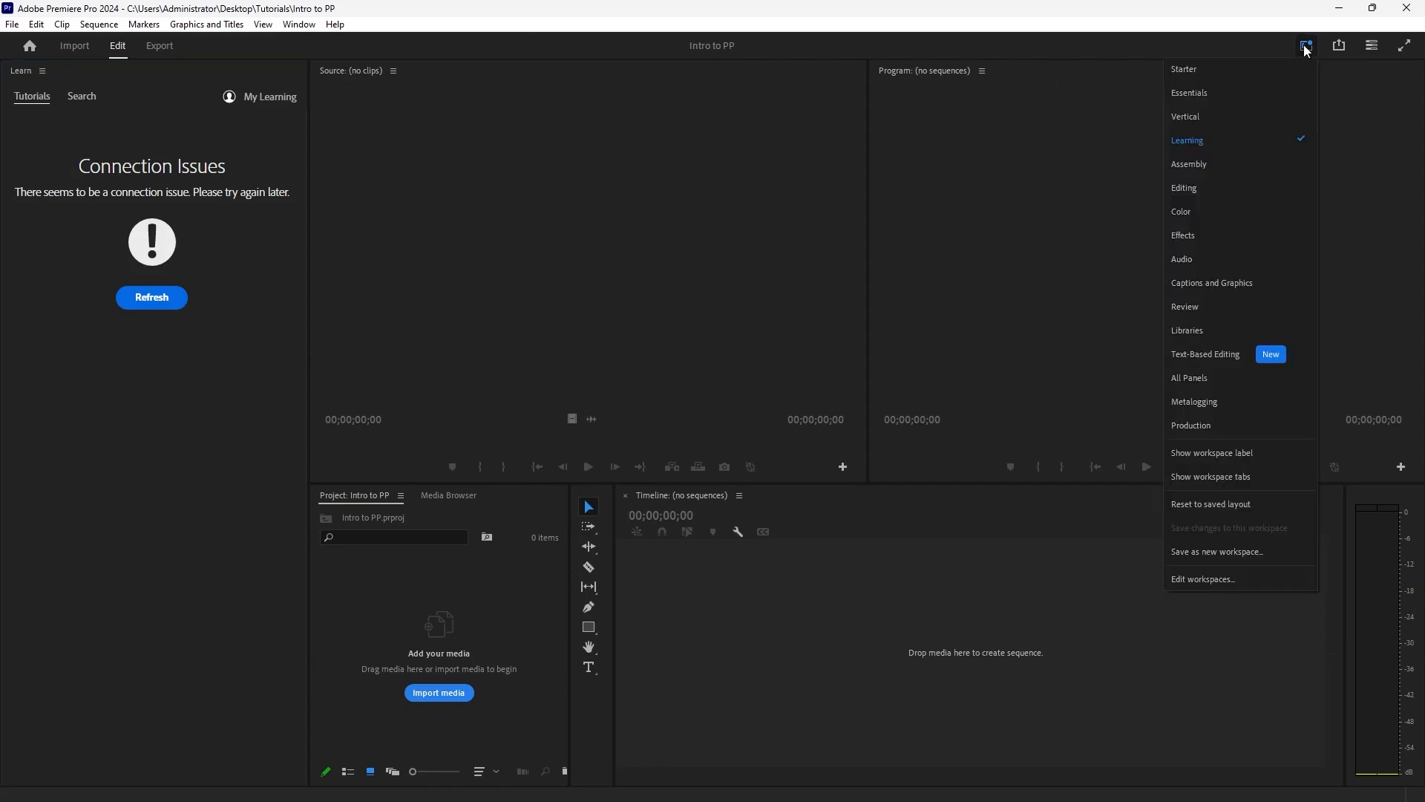
click(1241, 477)
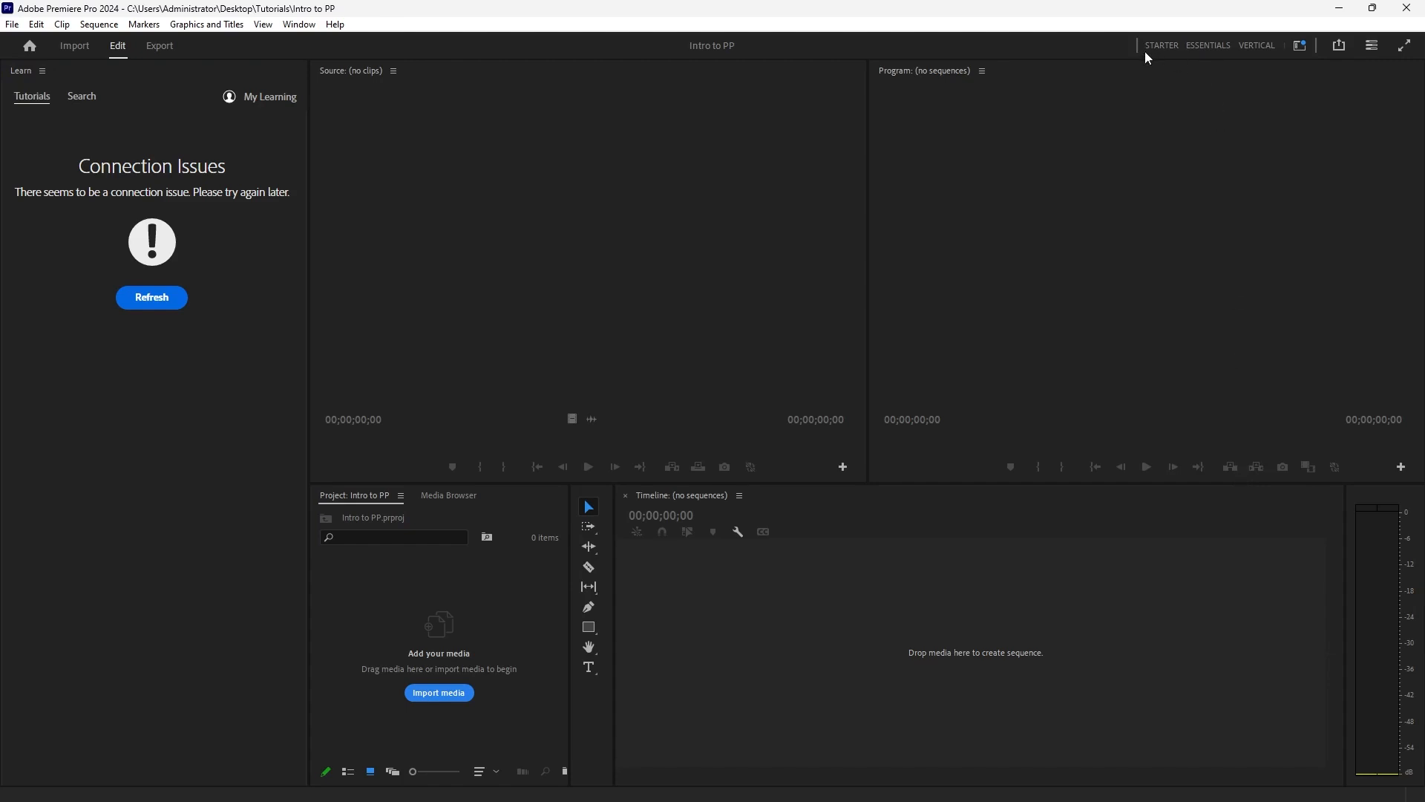
drag(1137, 45, 760, 45)
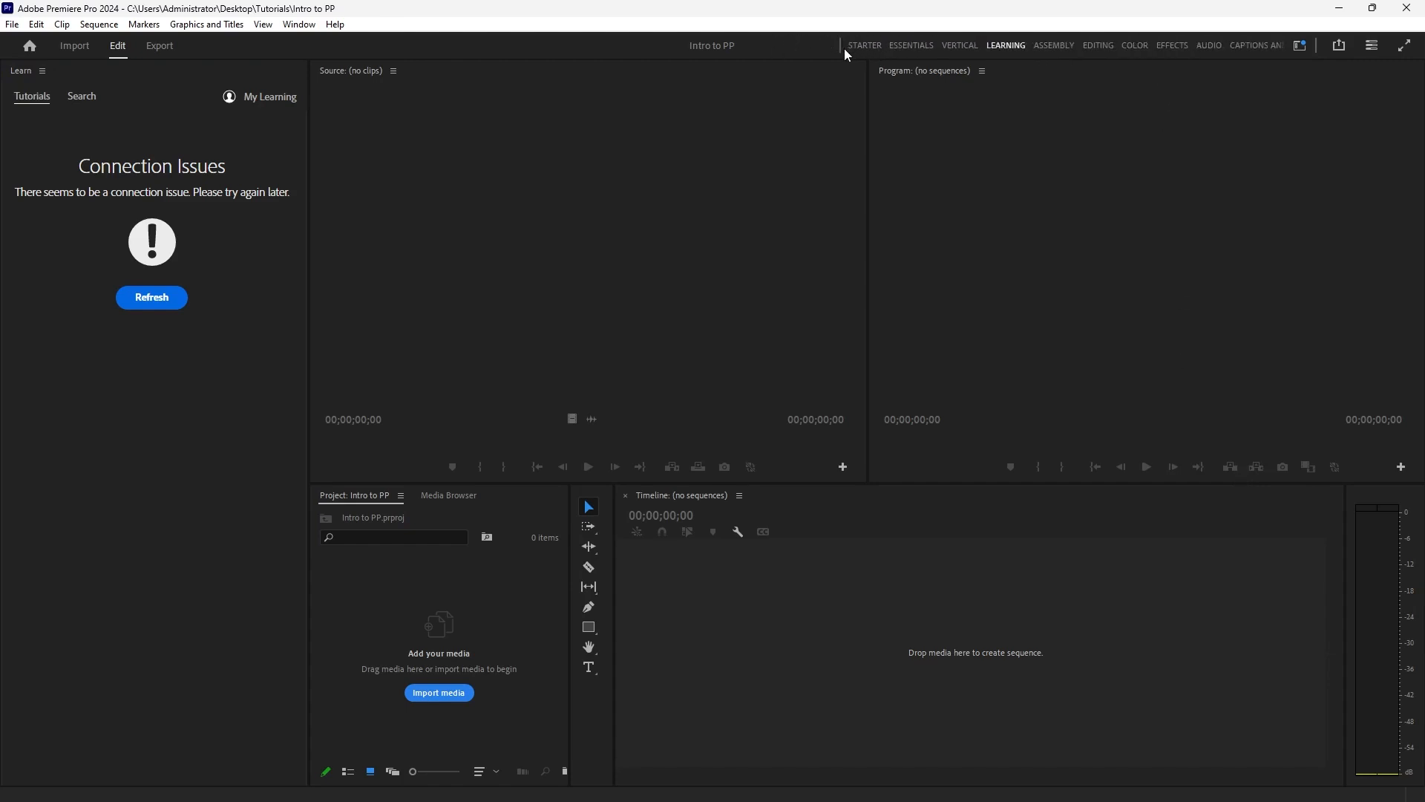
mouse_move(844, 48)
mouse_down()
mouse_move(1153, 53)
mouse_move(841, 46)
mouse_up()
Switch to the Editing workspace and enlarge the lower row of panels slightly.
click(1104, 47)
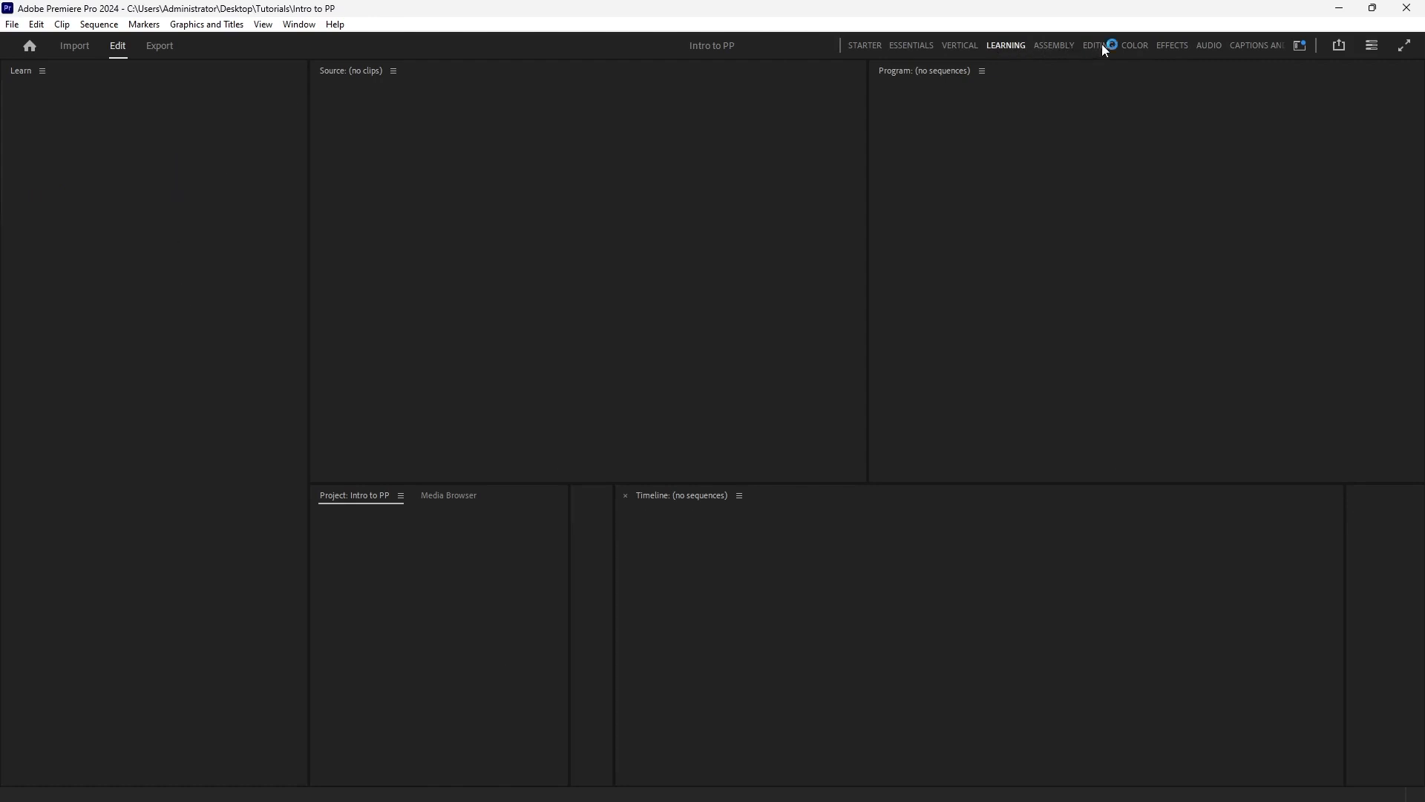
drag(663, 482, 663, 461)
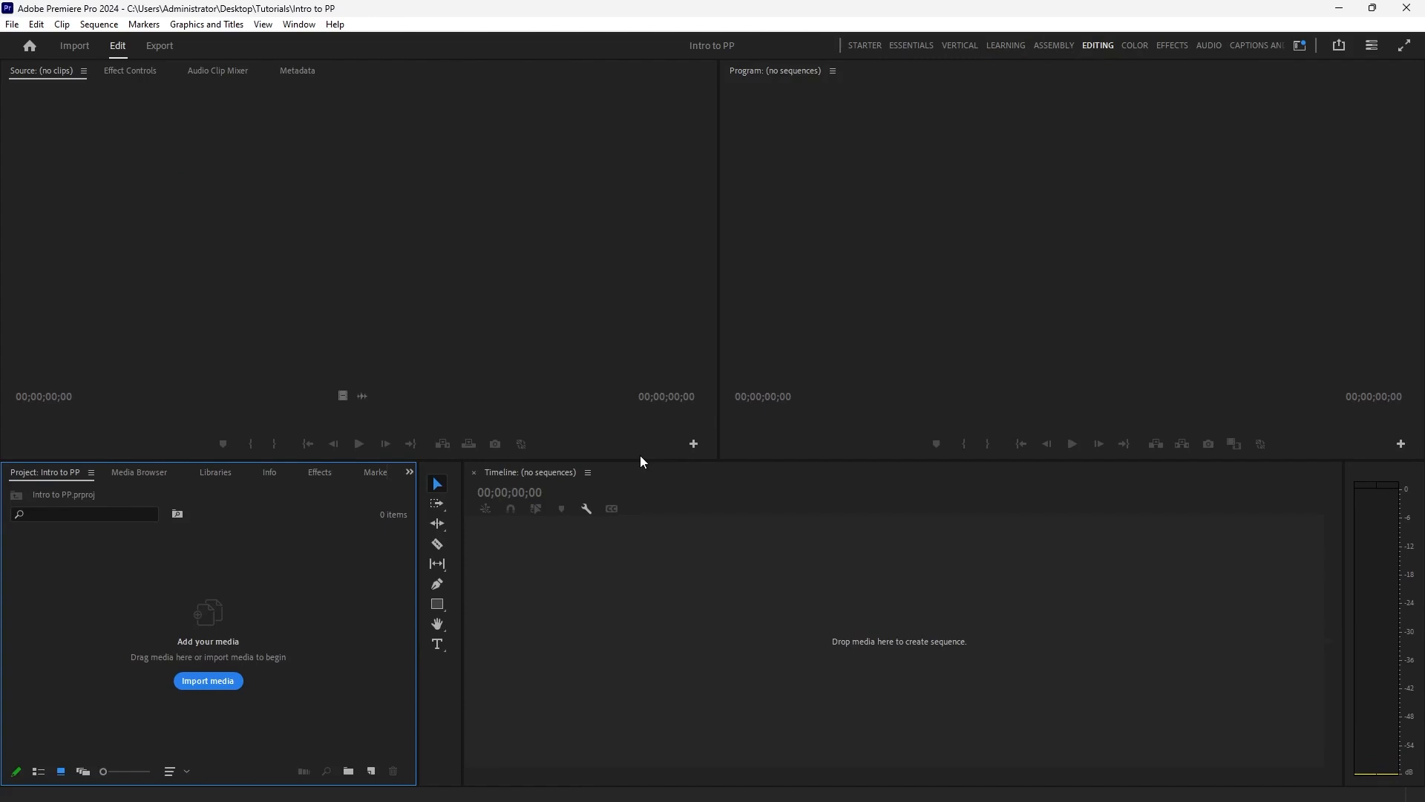
click(1299, 45)
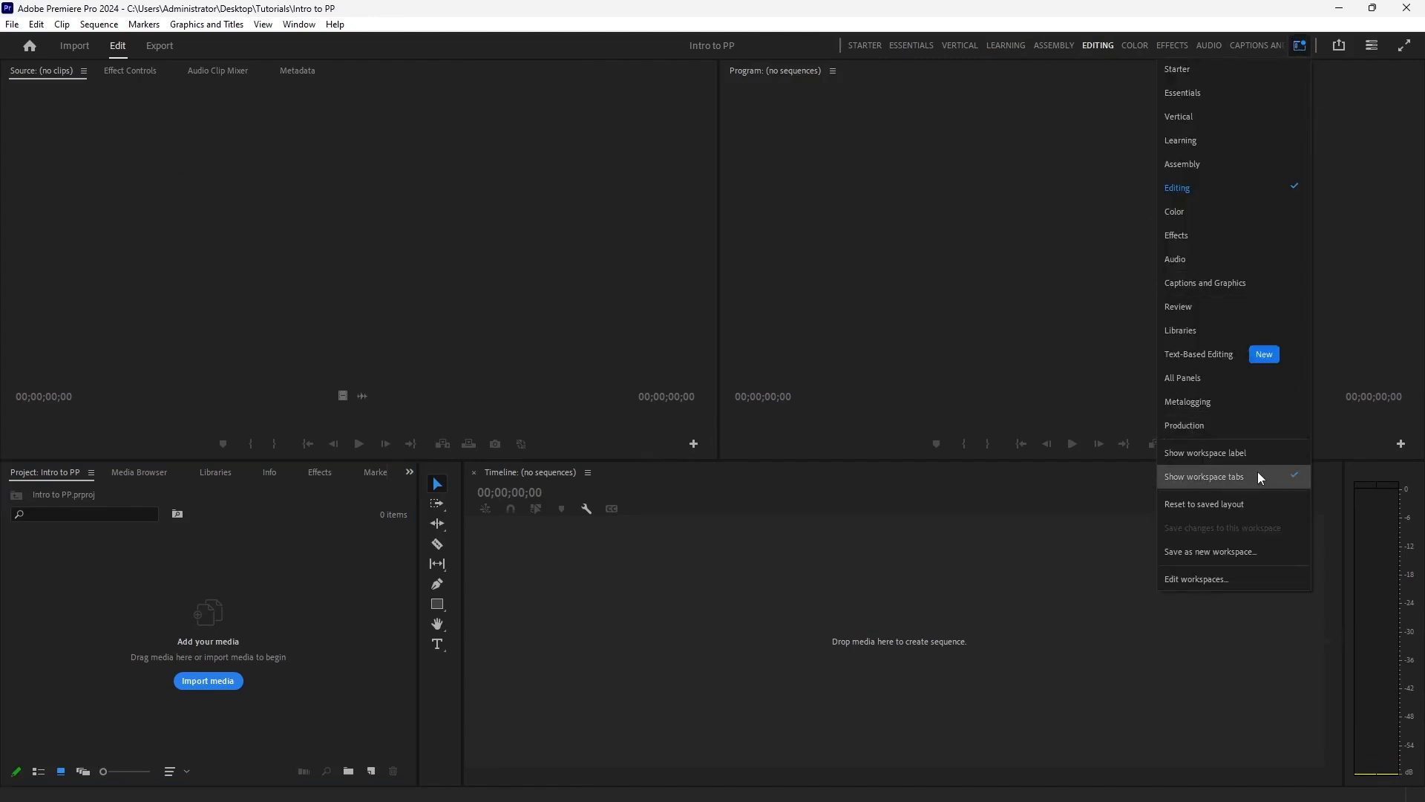
click(913, 20)
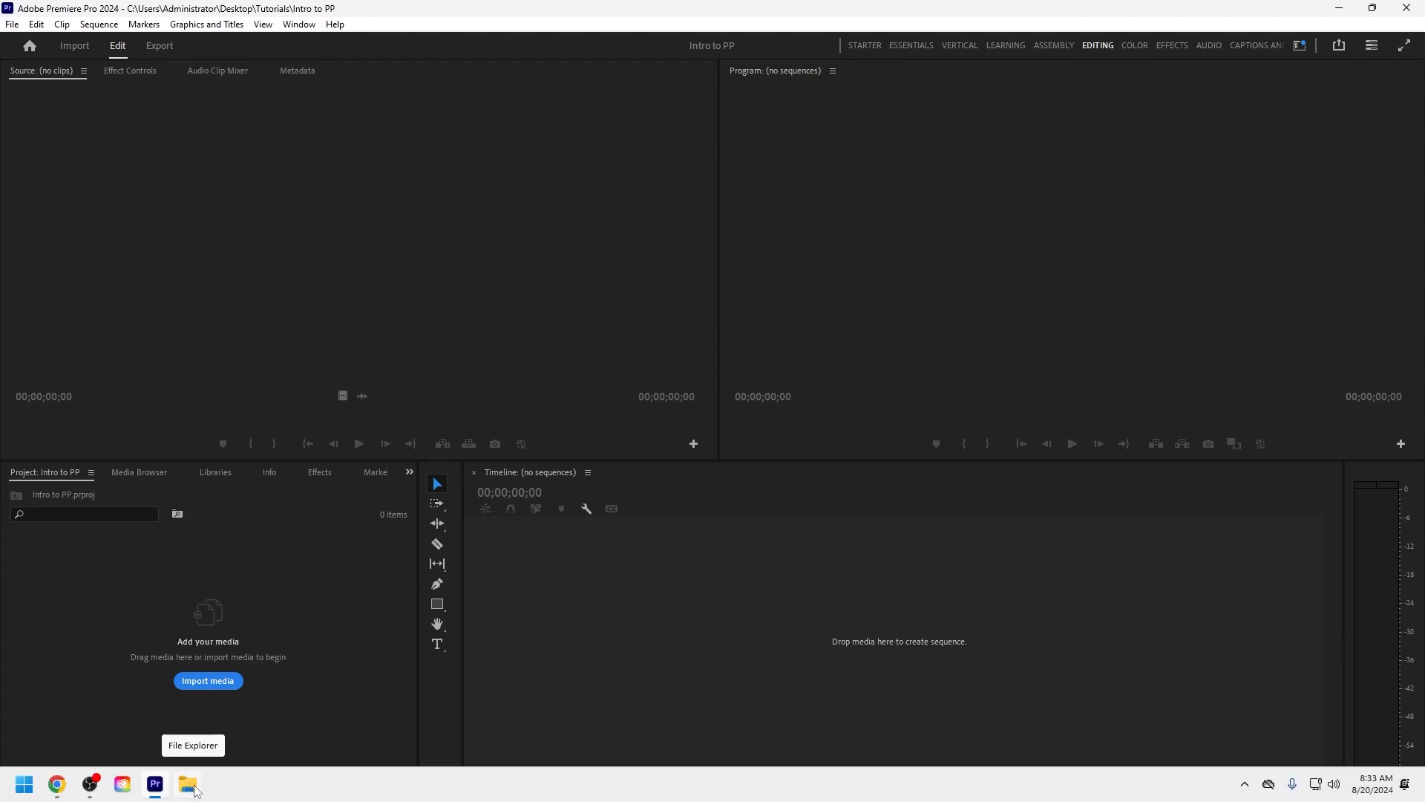
Open the Desktop's Tutorials folder in File Explorer and display its contents as large icons.
click(189, 784)
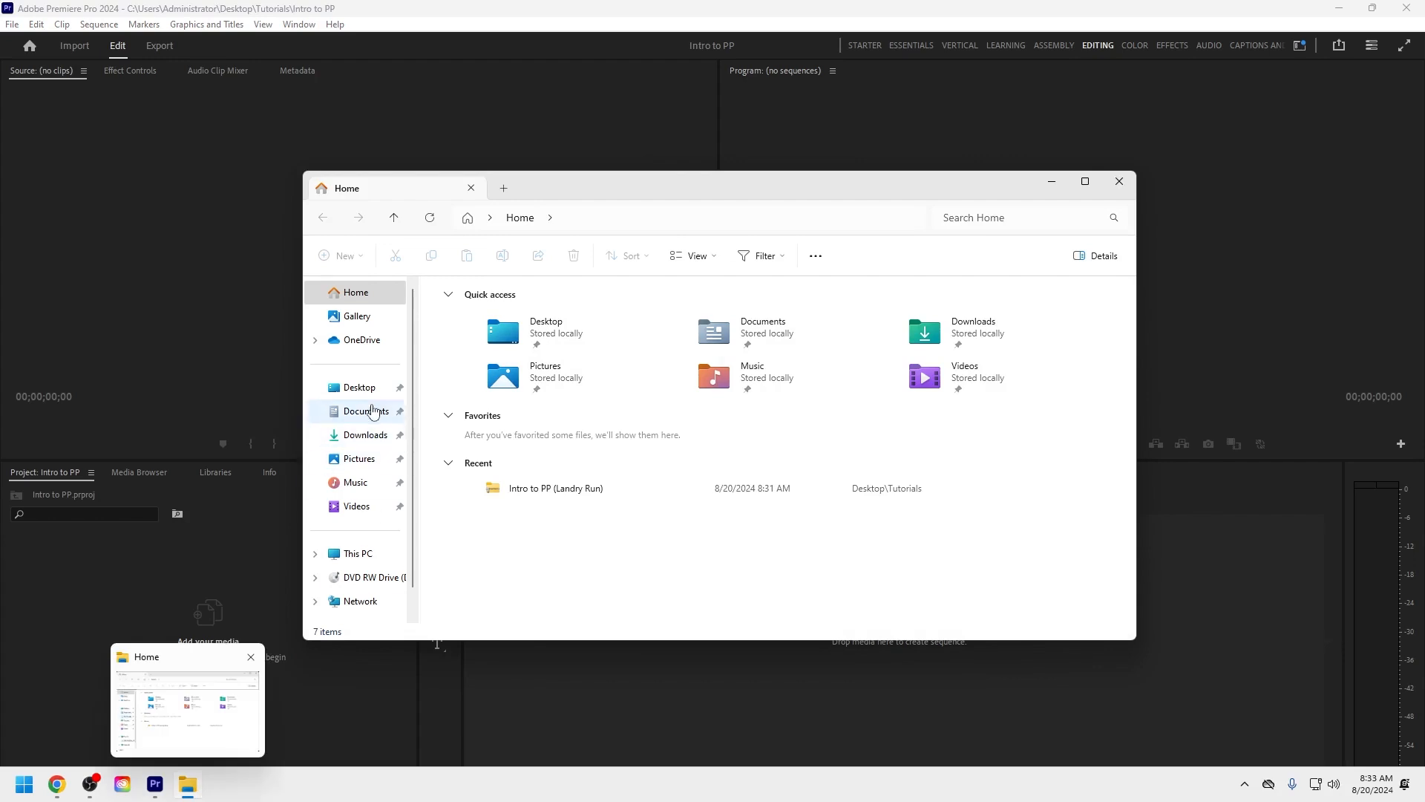
click(363, 387)
double_click(469, 310)
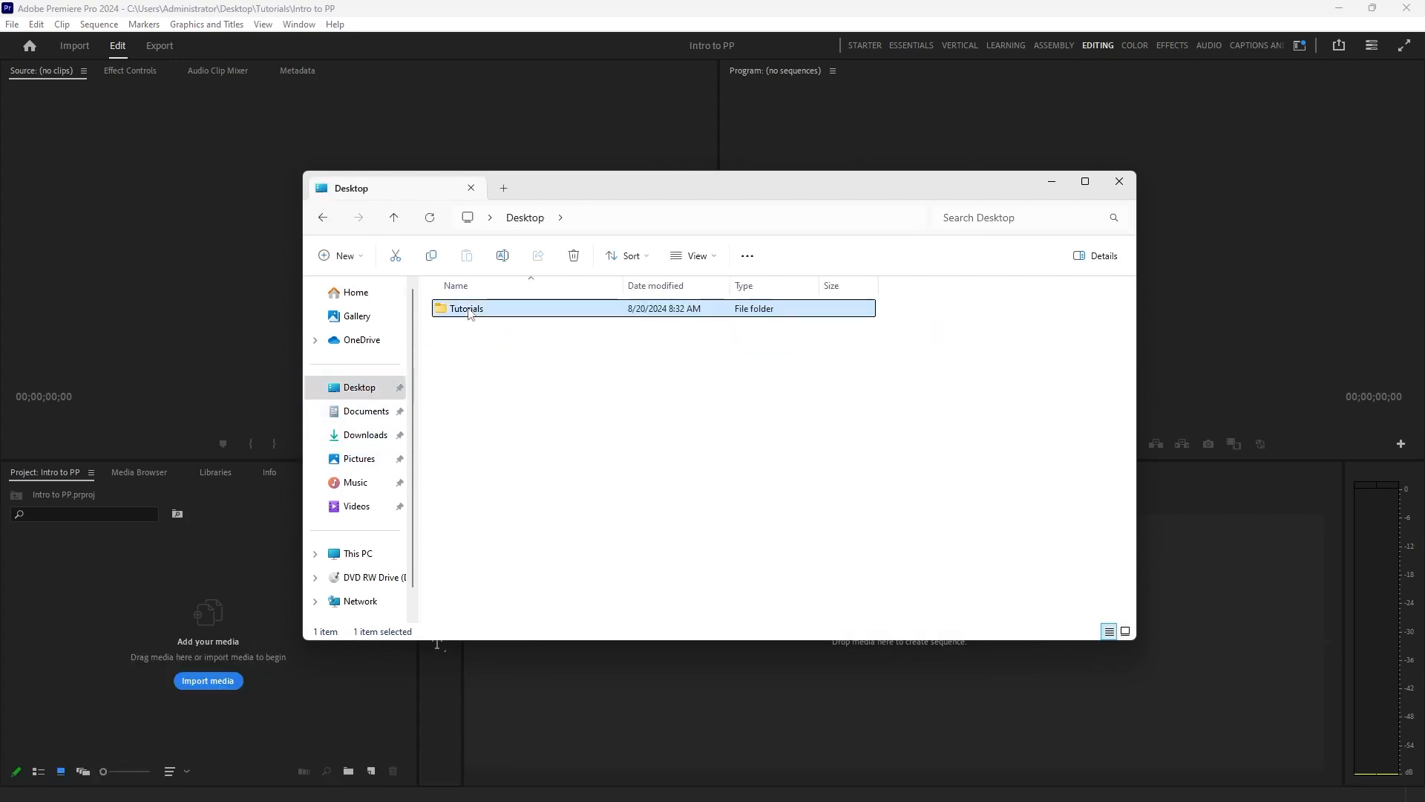
click(524, 311)
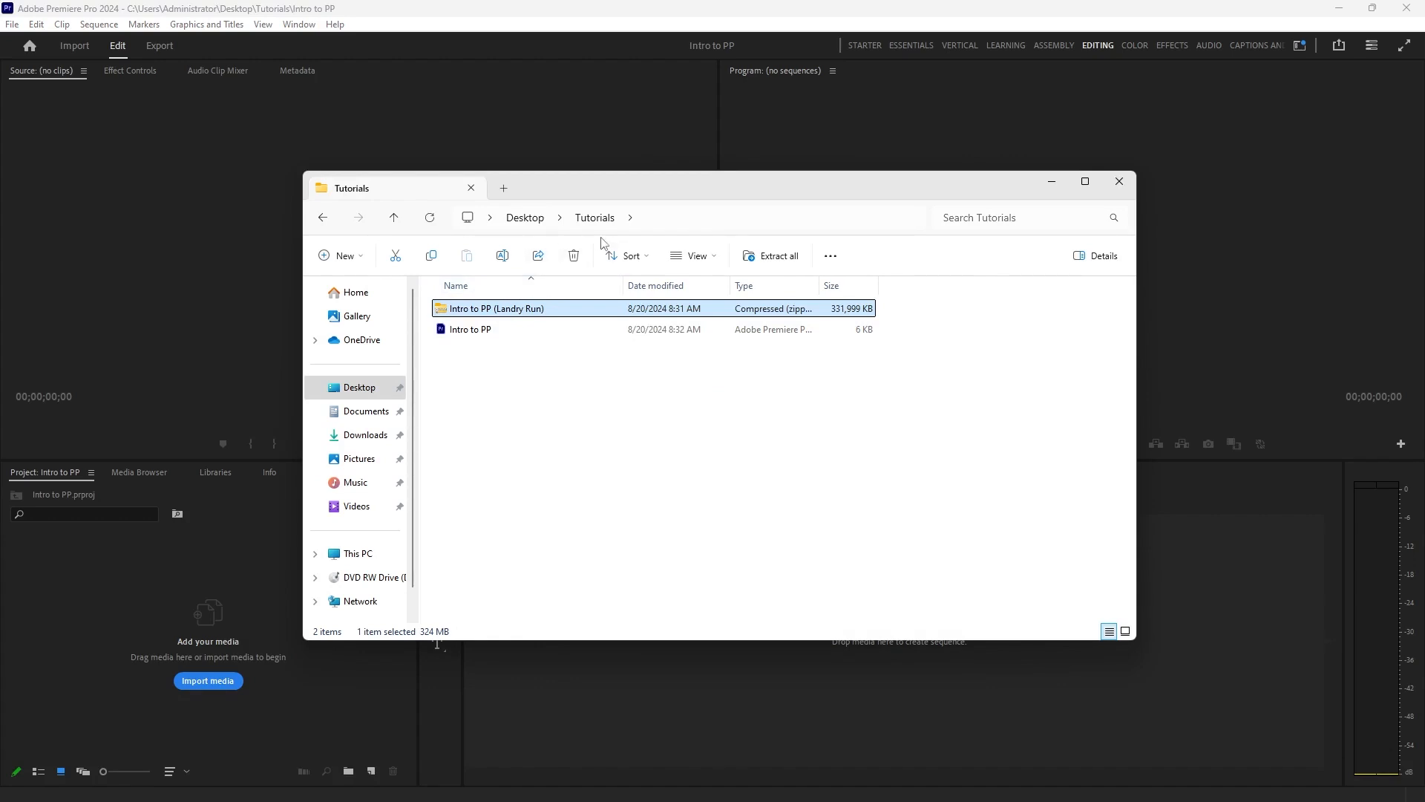
click(692, 256)
click(715, 315)
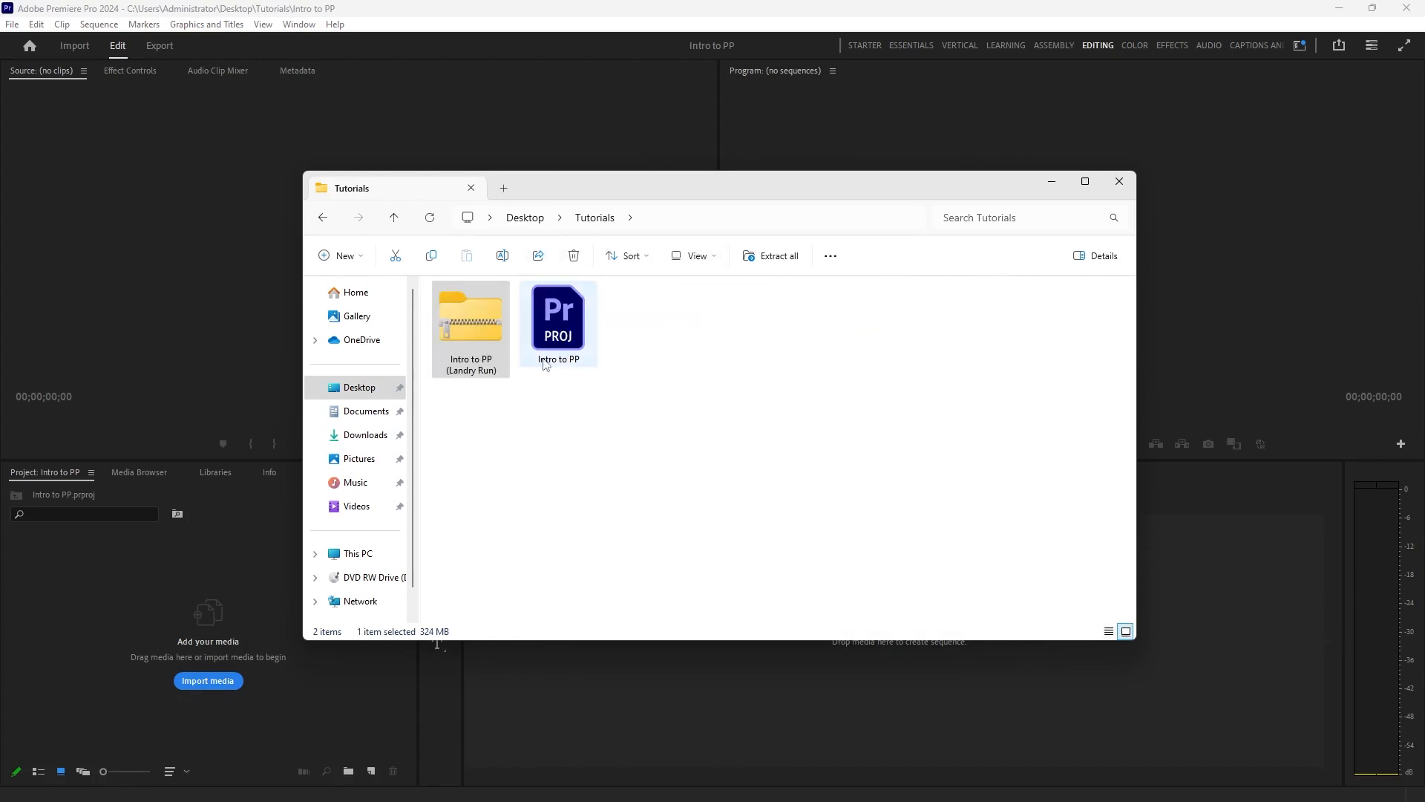
Try to import the Intro to PP (Landry Run) zip file directly into the Premiere Pro project.
drag(481, 311, 132, 671)
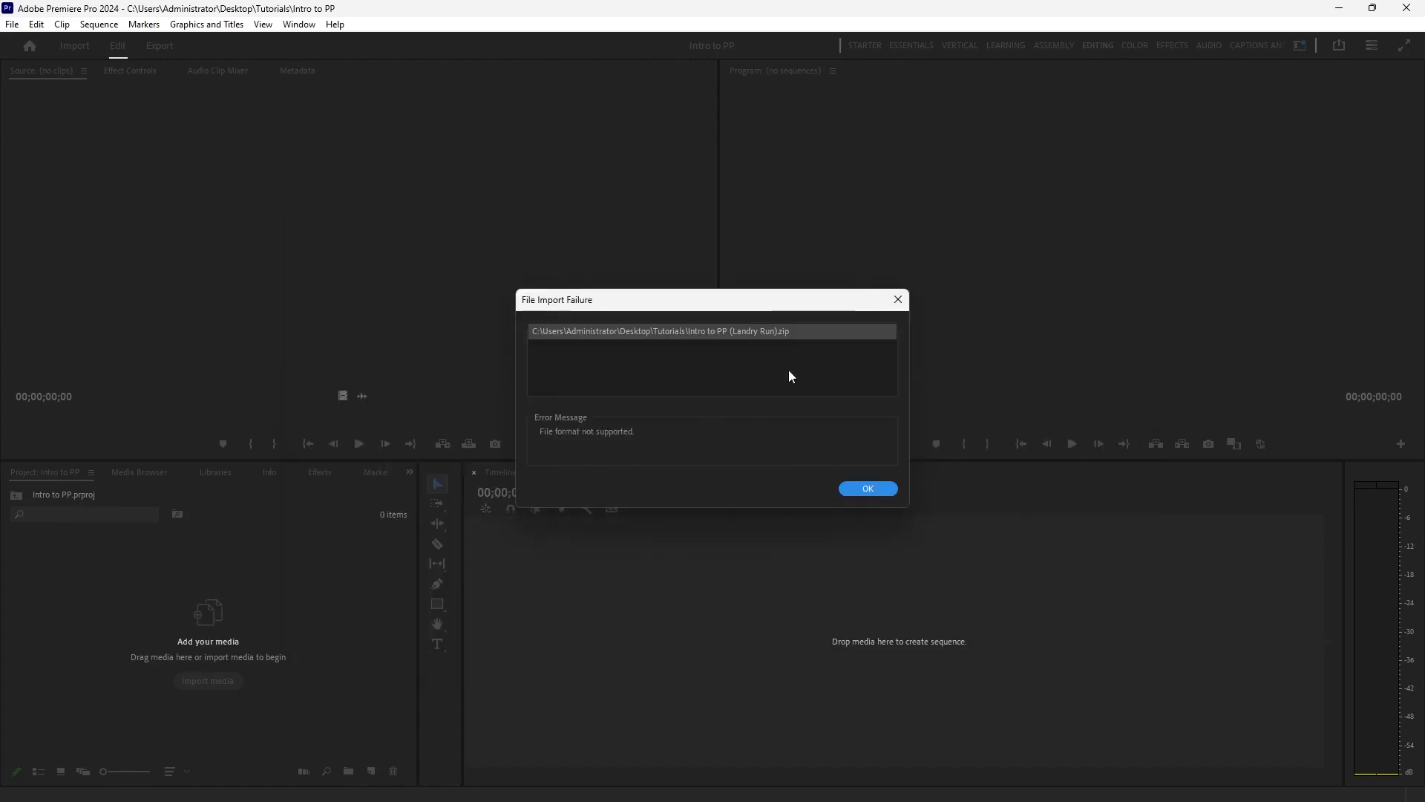
click(859, 488)
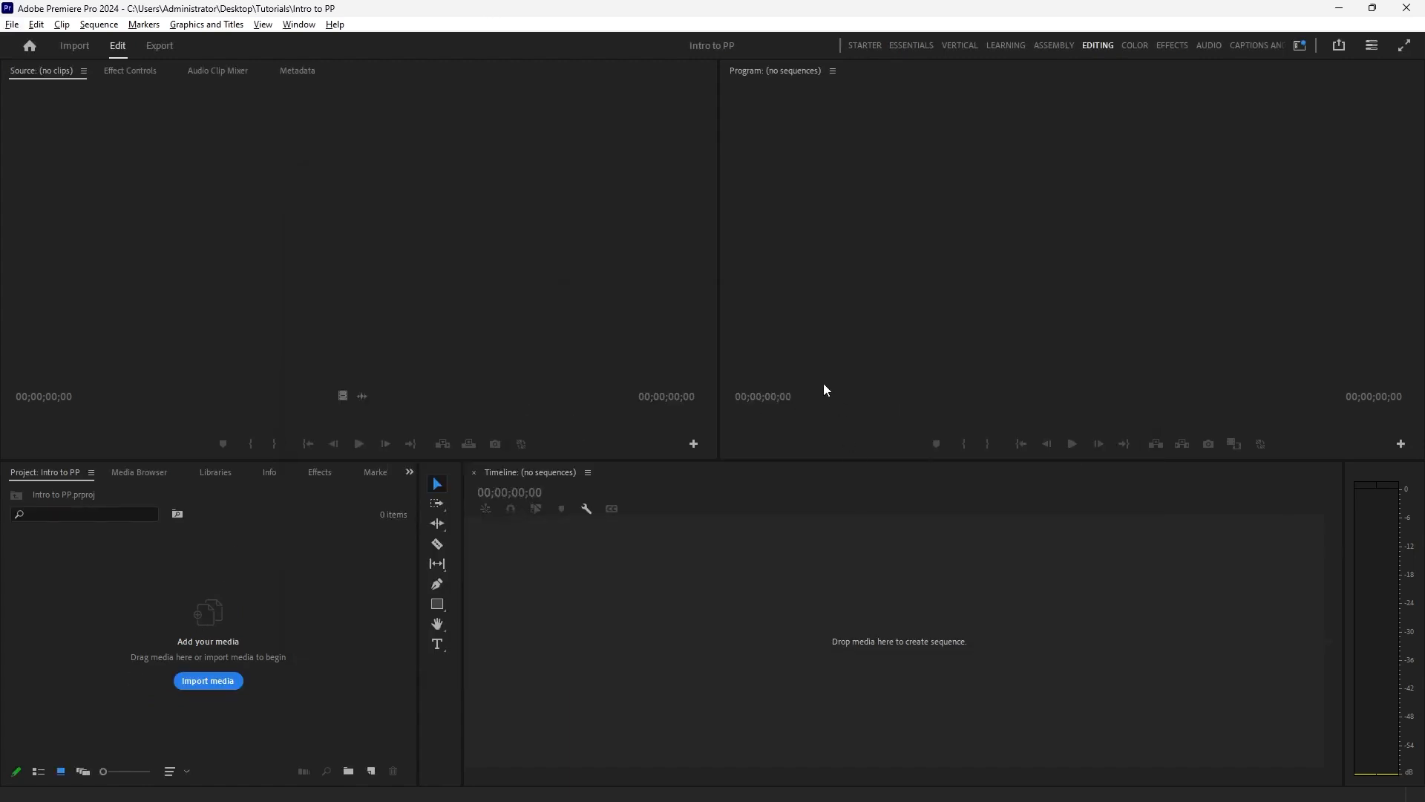
Switch back to File Explorer and open the Intro to PP (Landry Run) zip file.
key(alt+Tab)
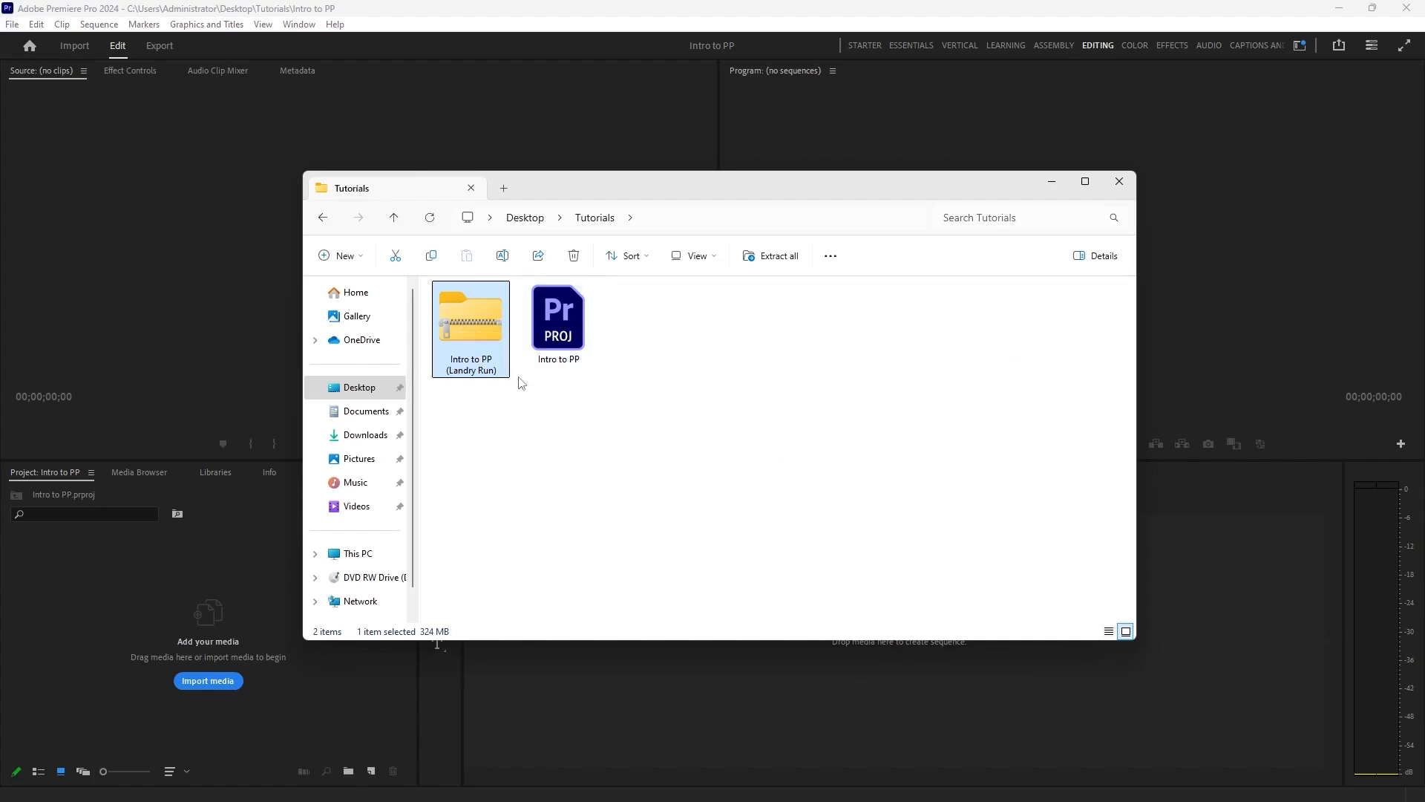
double_click(483, 339)
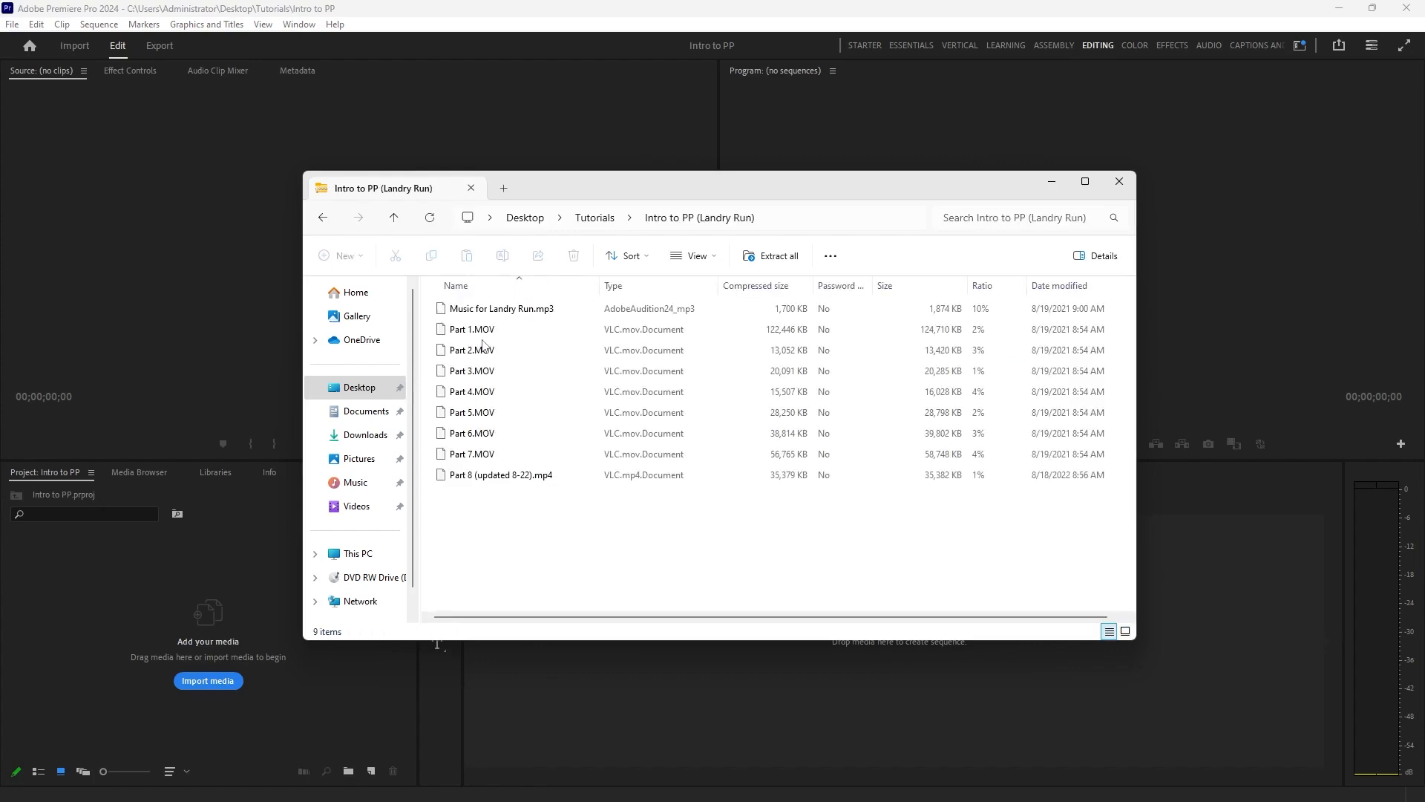
Extract the Intro to PP (Landry Run) zip file into its own folder inside Tutorials and close the window showing the extracted files.
click(597, 219)
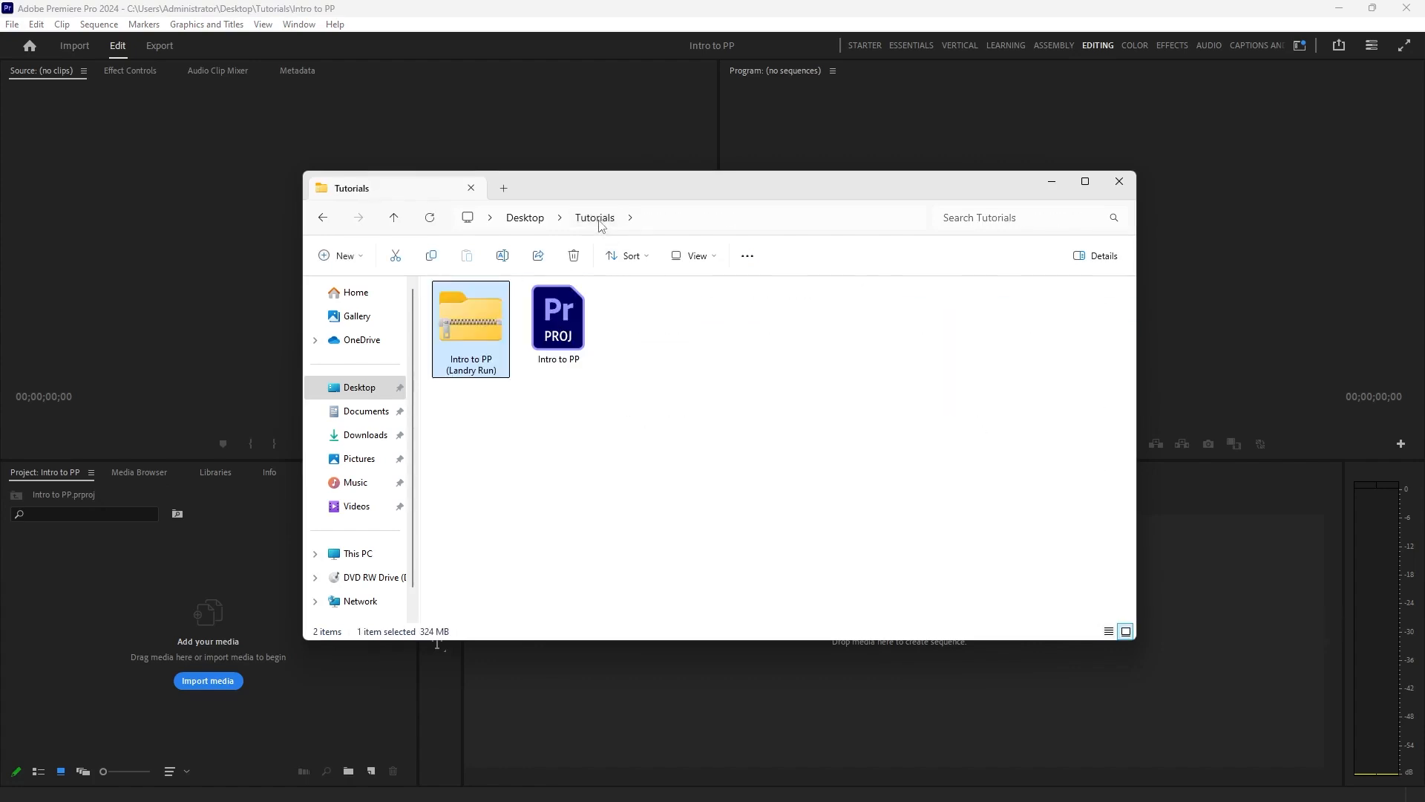
right_click(481, 326)
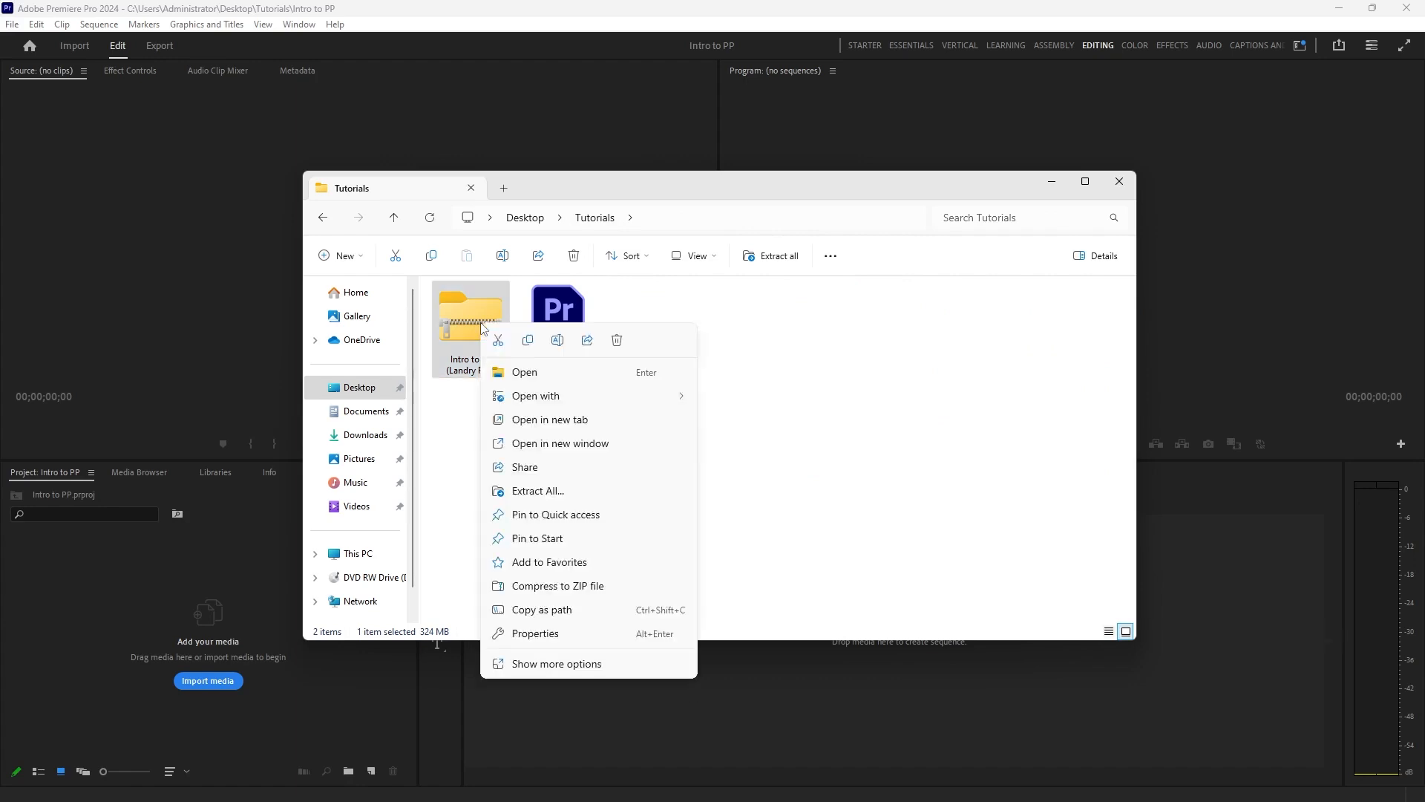
click(556, 491)
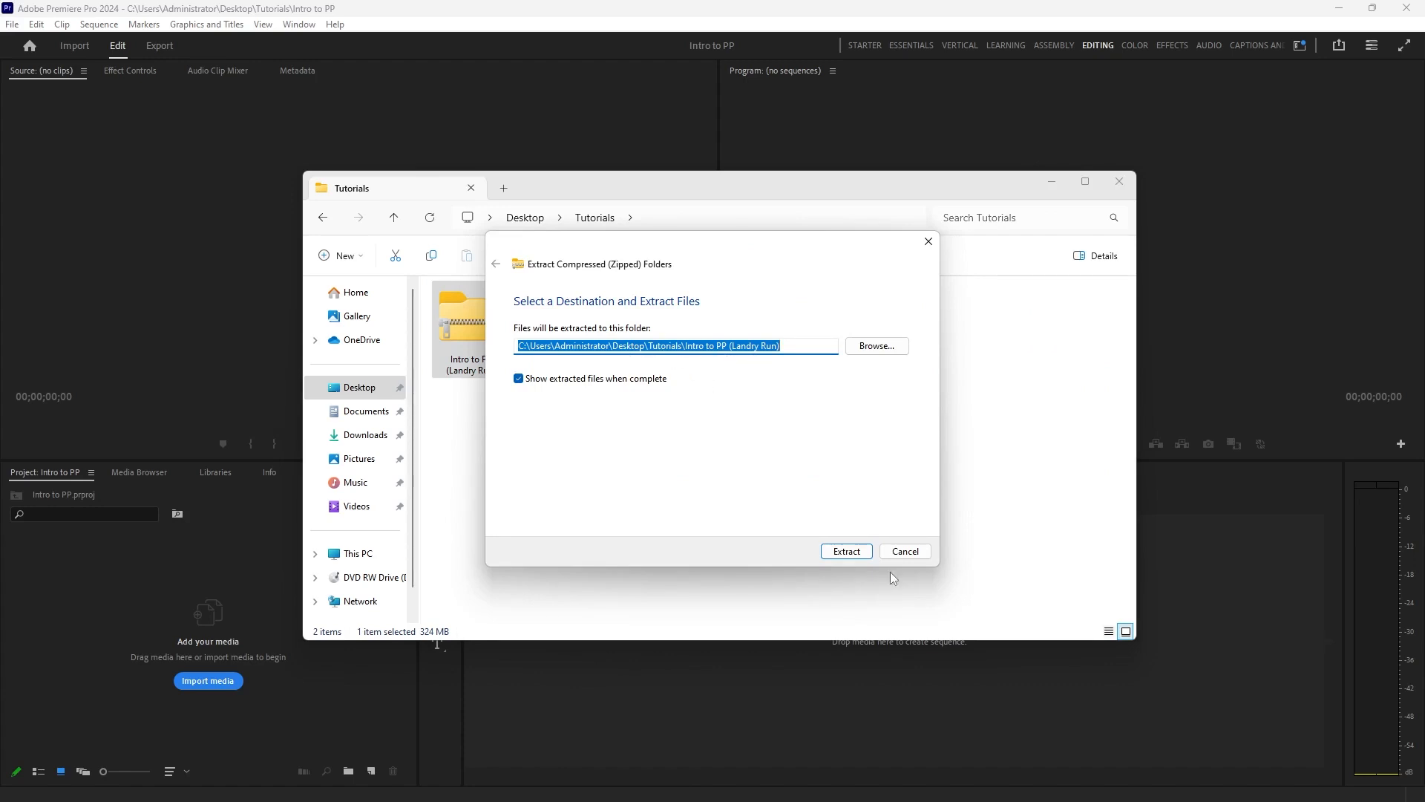
click(847, 550)
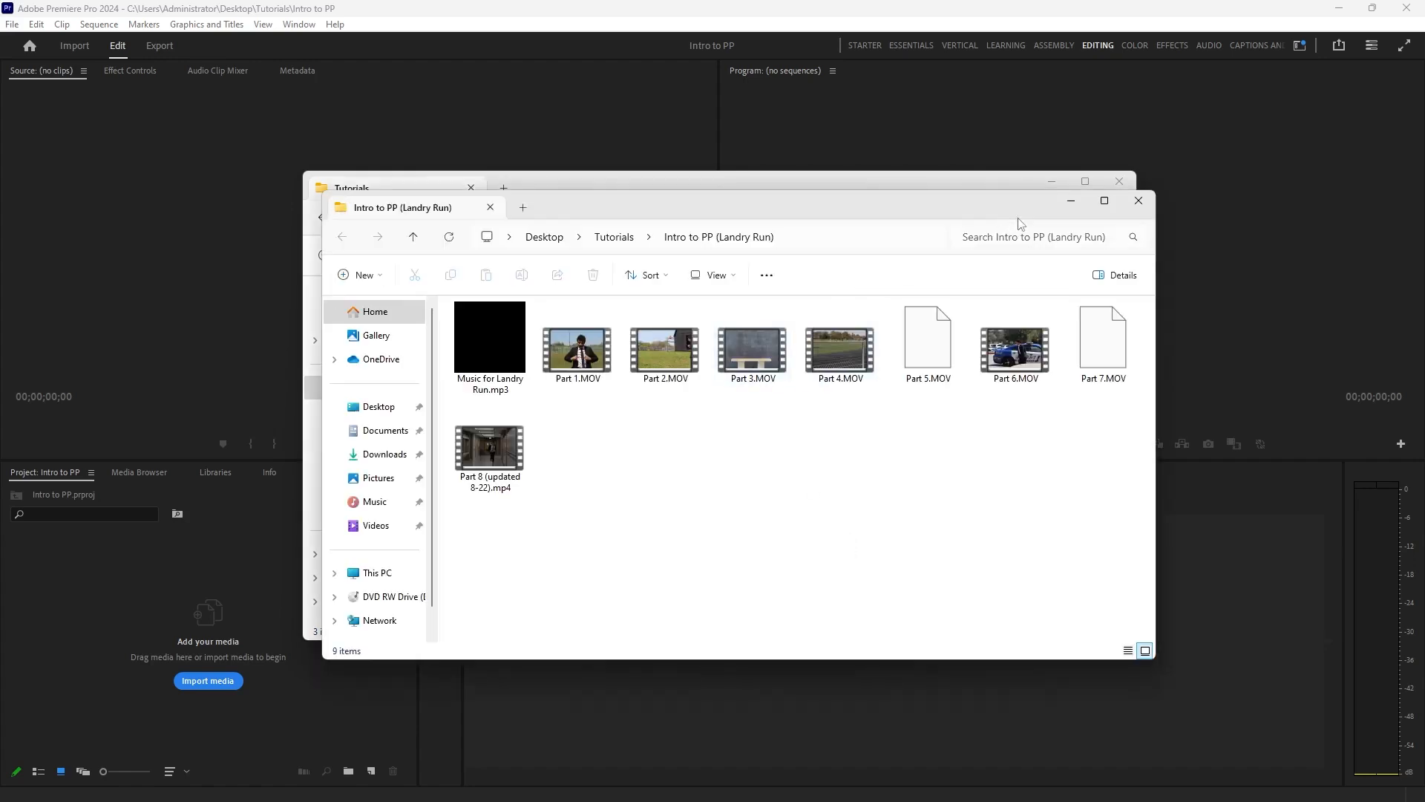
click(1145, 204)
Delete the Intro to PP (Landry Run) zip file from the Tutorials folder, keeping the extracted folder.
click(475, 321)
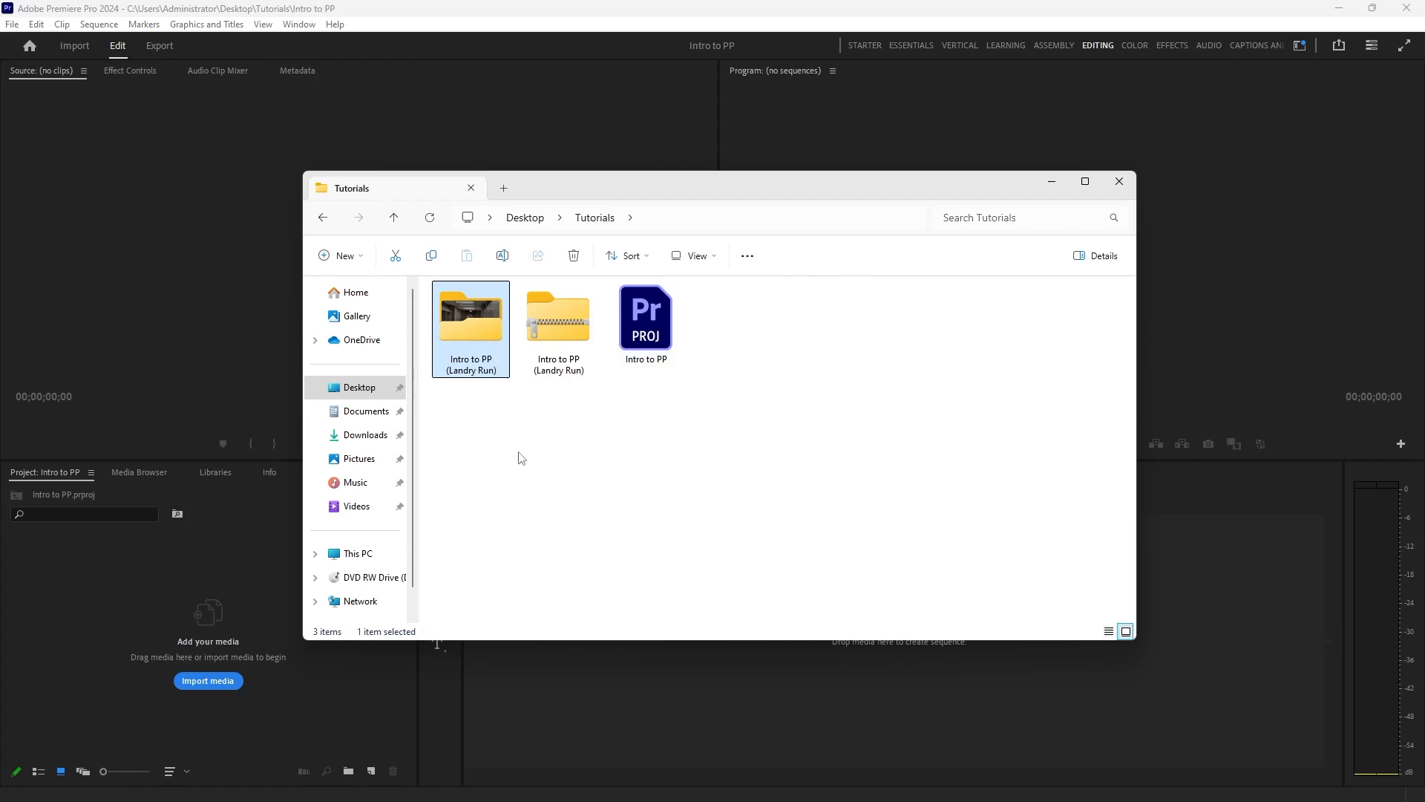
click(569, 373)
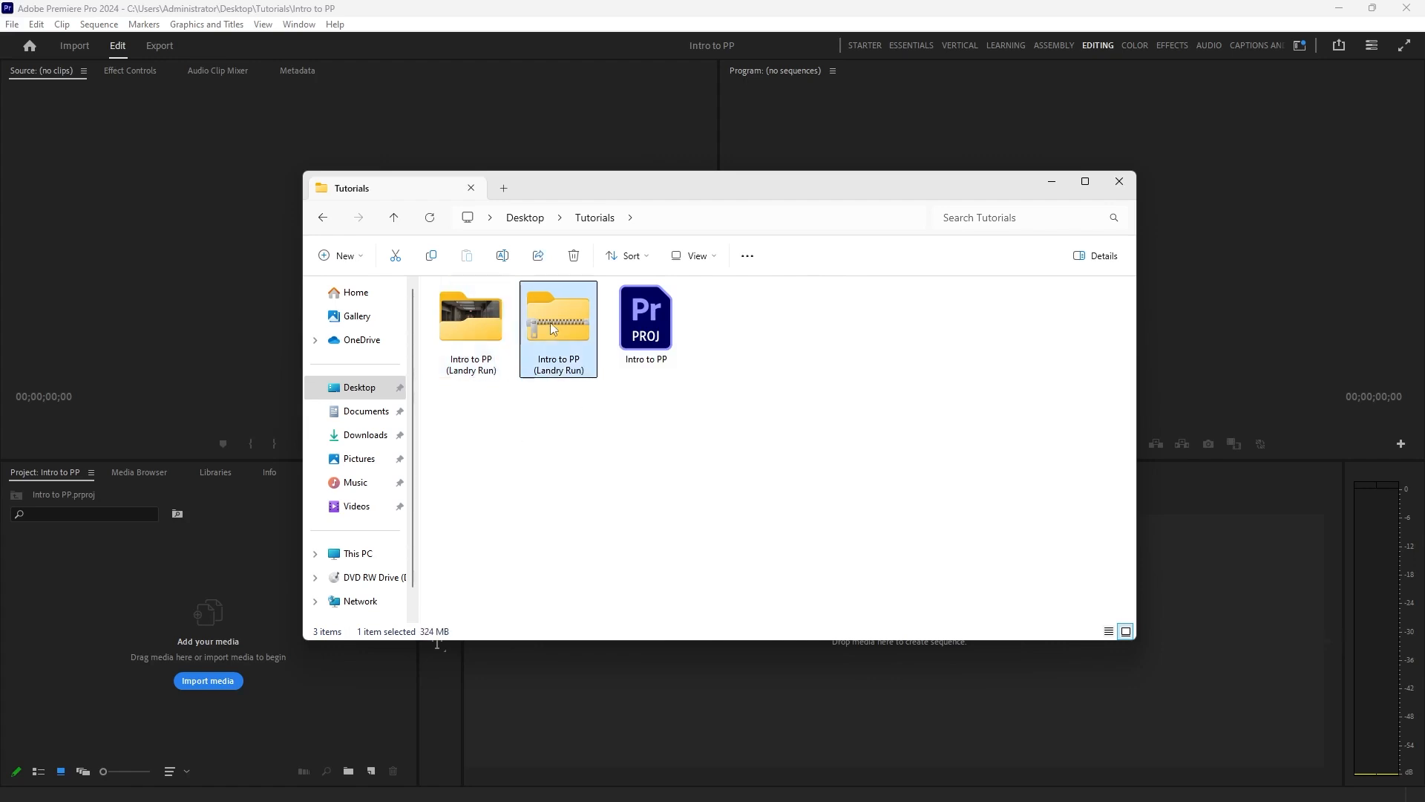
key(Delete)
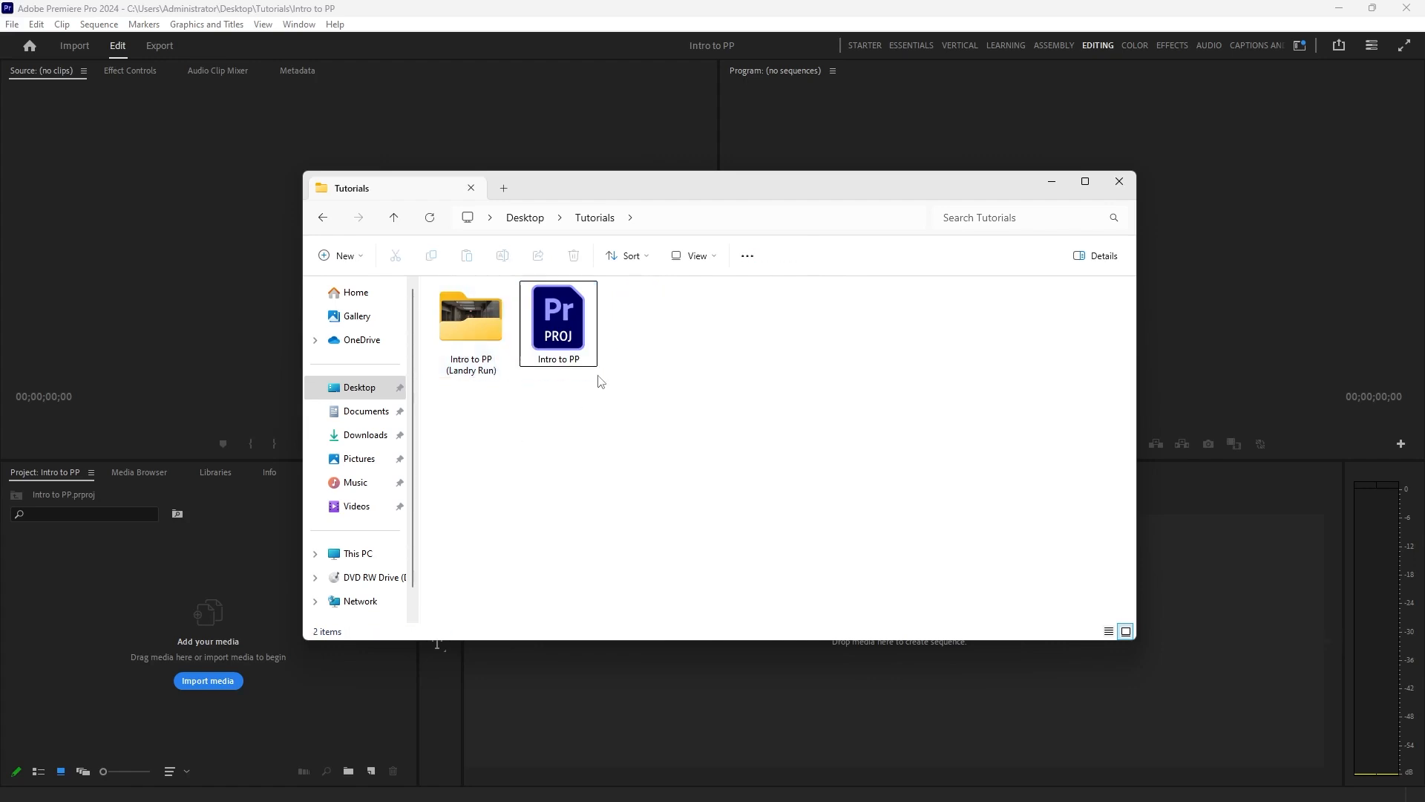
Import all the music and video files from the extracted Intro to PP (Landry Run) folder into the Premiere Pro project.
double_click(470, 324)
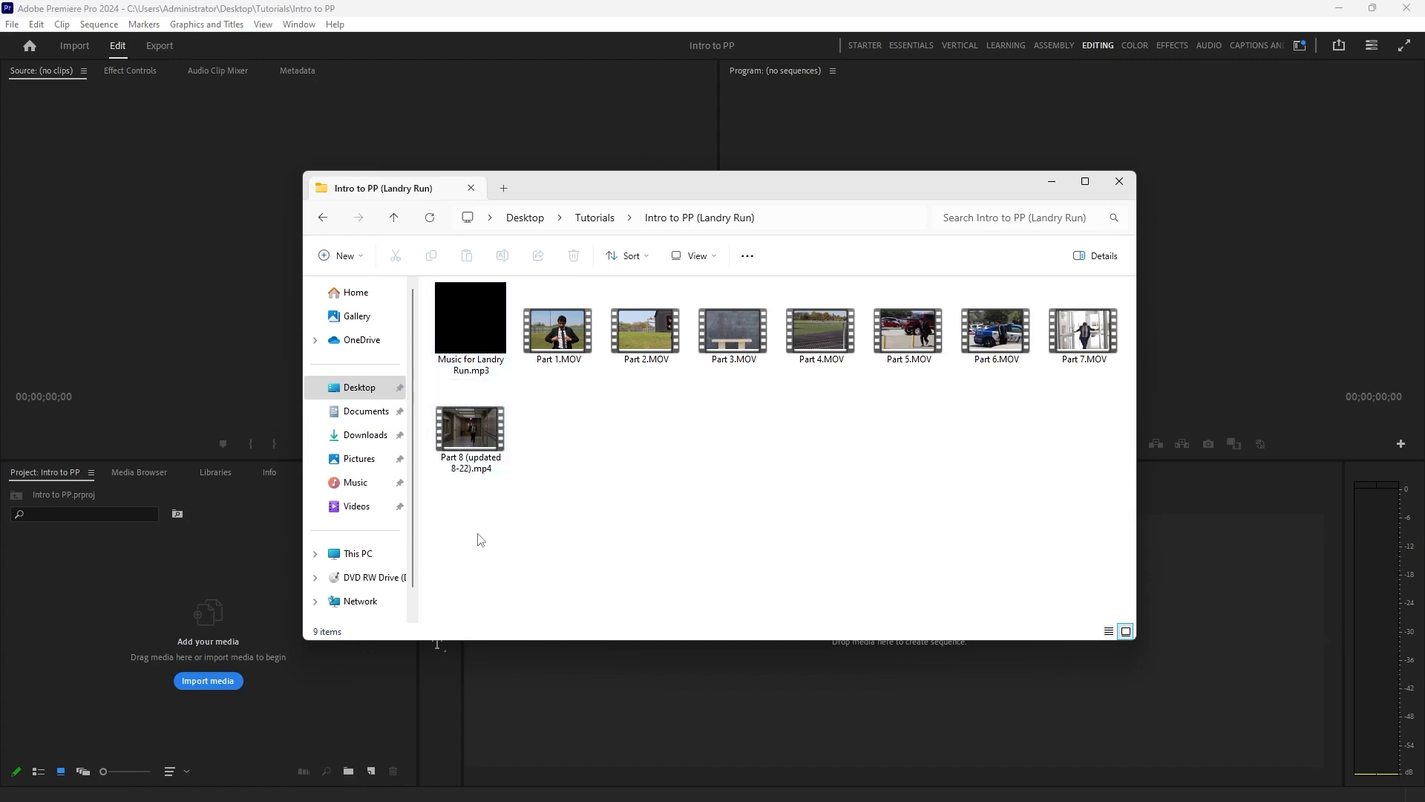
drag(447, 541, 1113, 282)
drag(440, 536, 1155, 320)
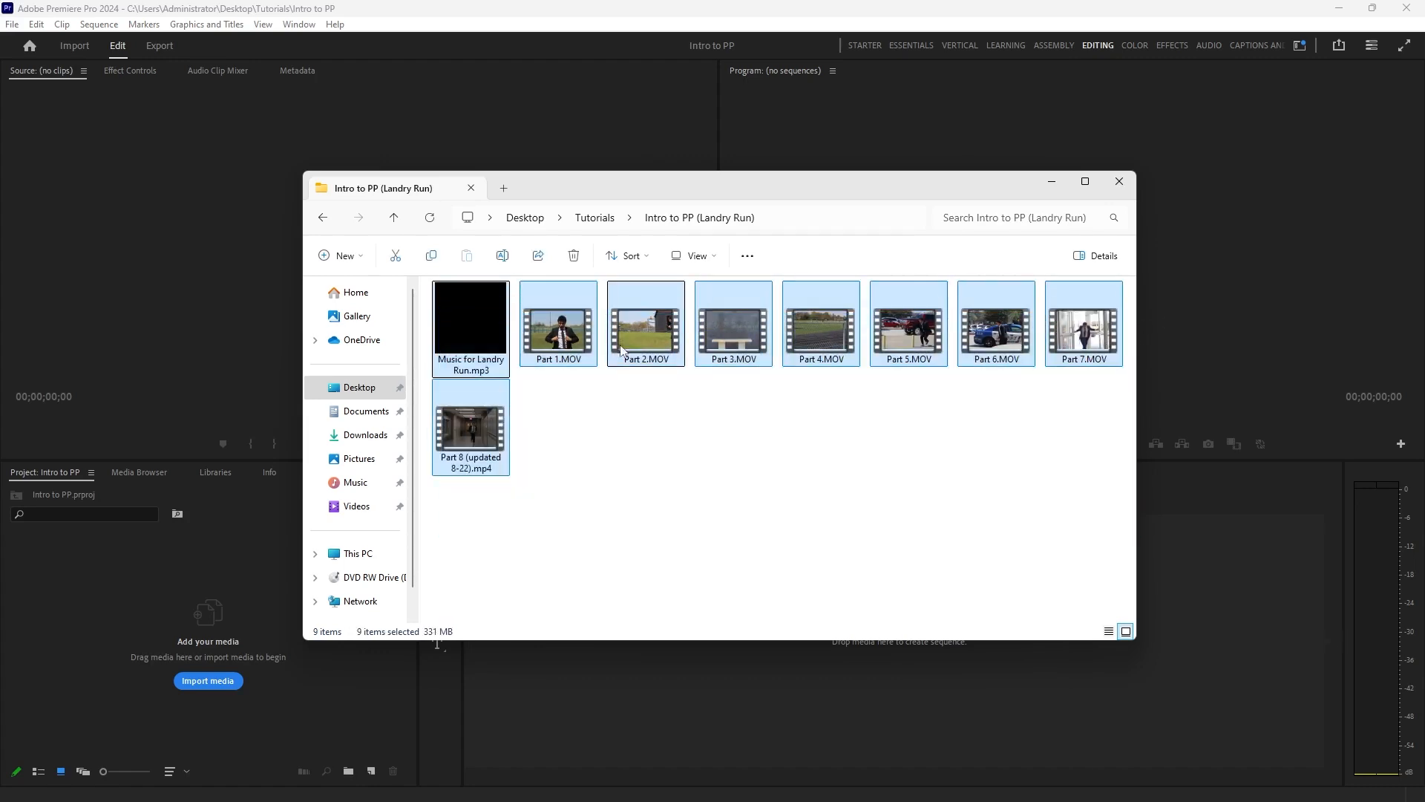
drag(468, 424, 50, 694)
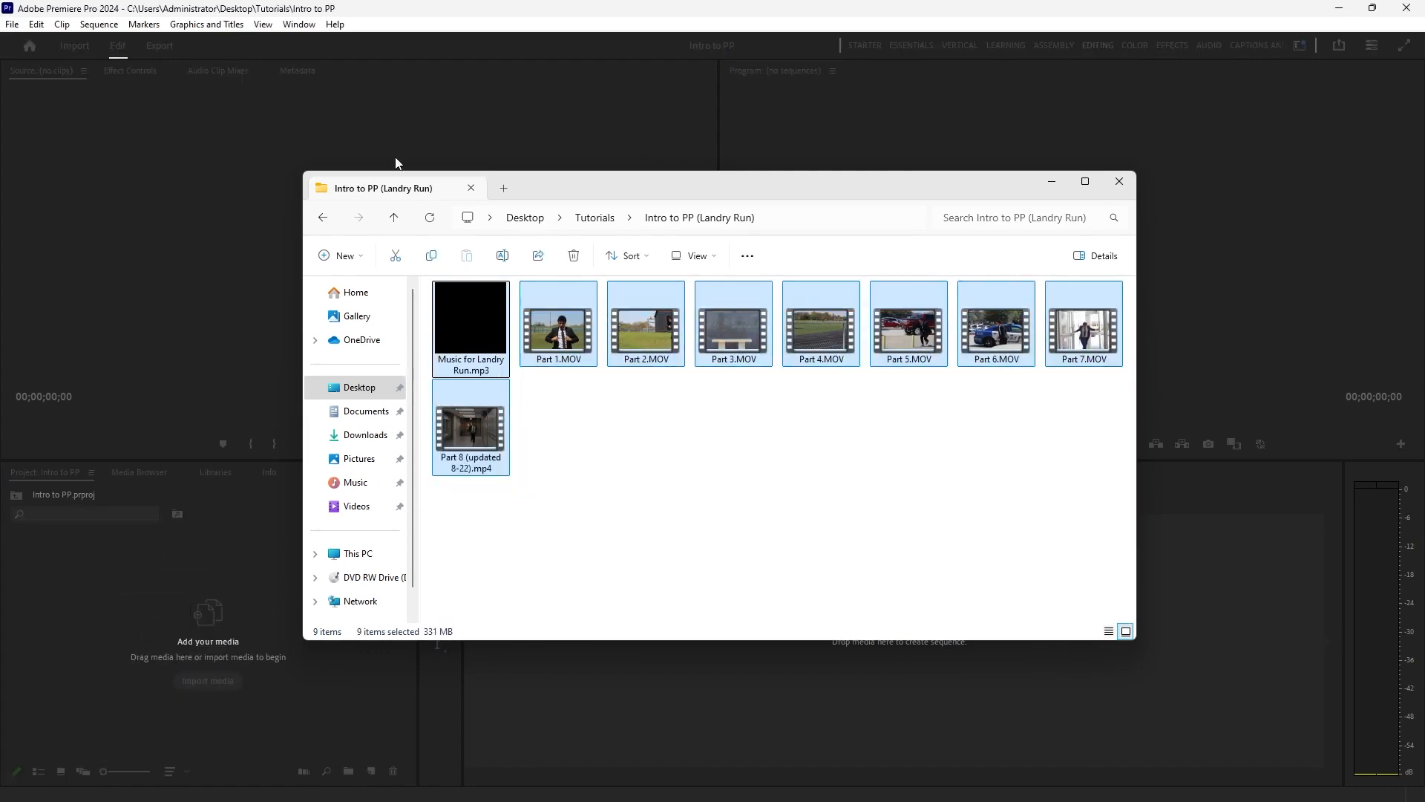
click(486, 9)
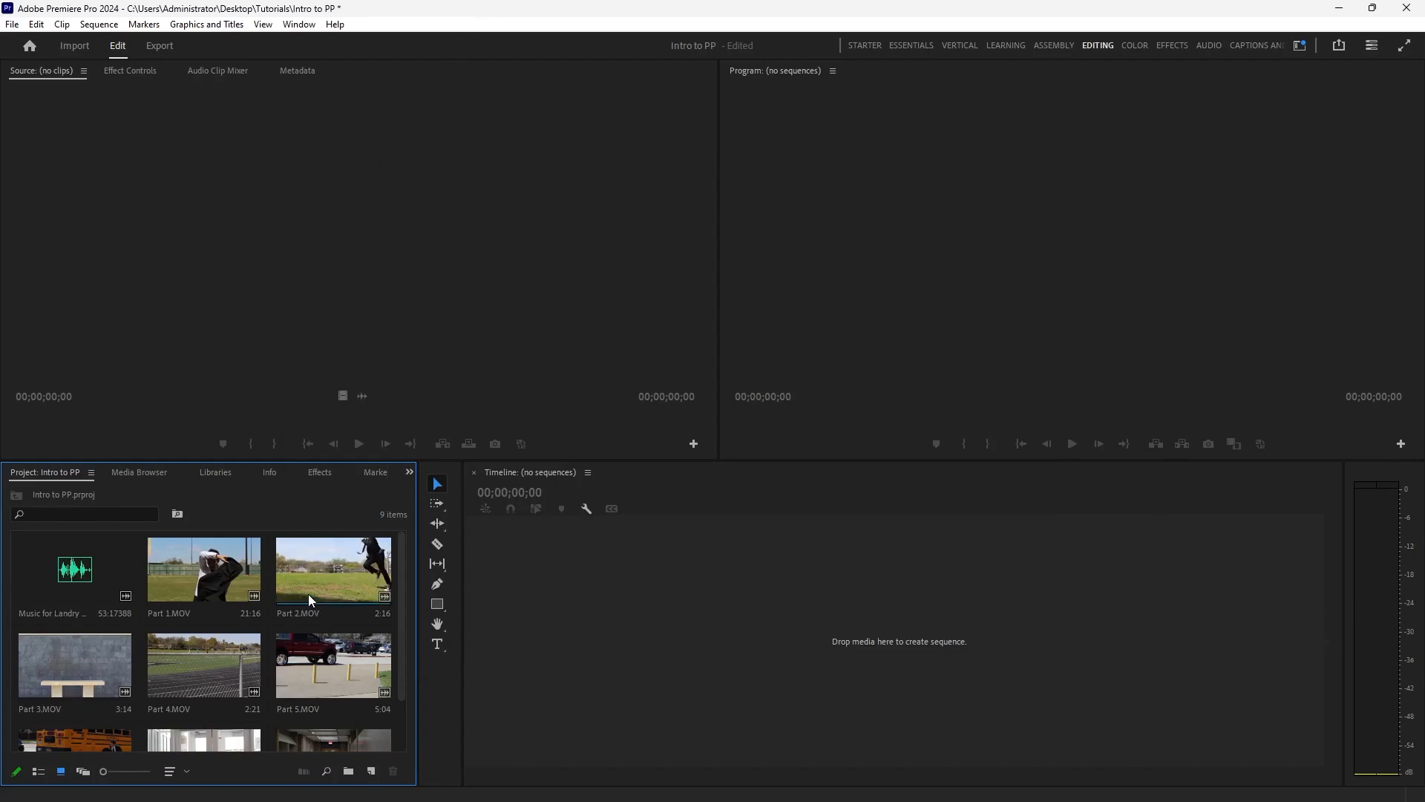
Preview Part 1.MOV in the Source Monitor and create a new sequence from it in the timeline.
scroll(222, 586, down, 1)
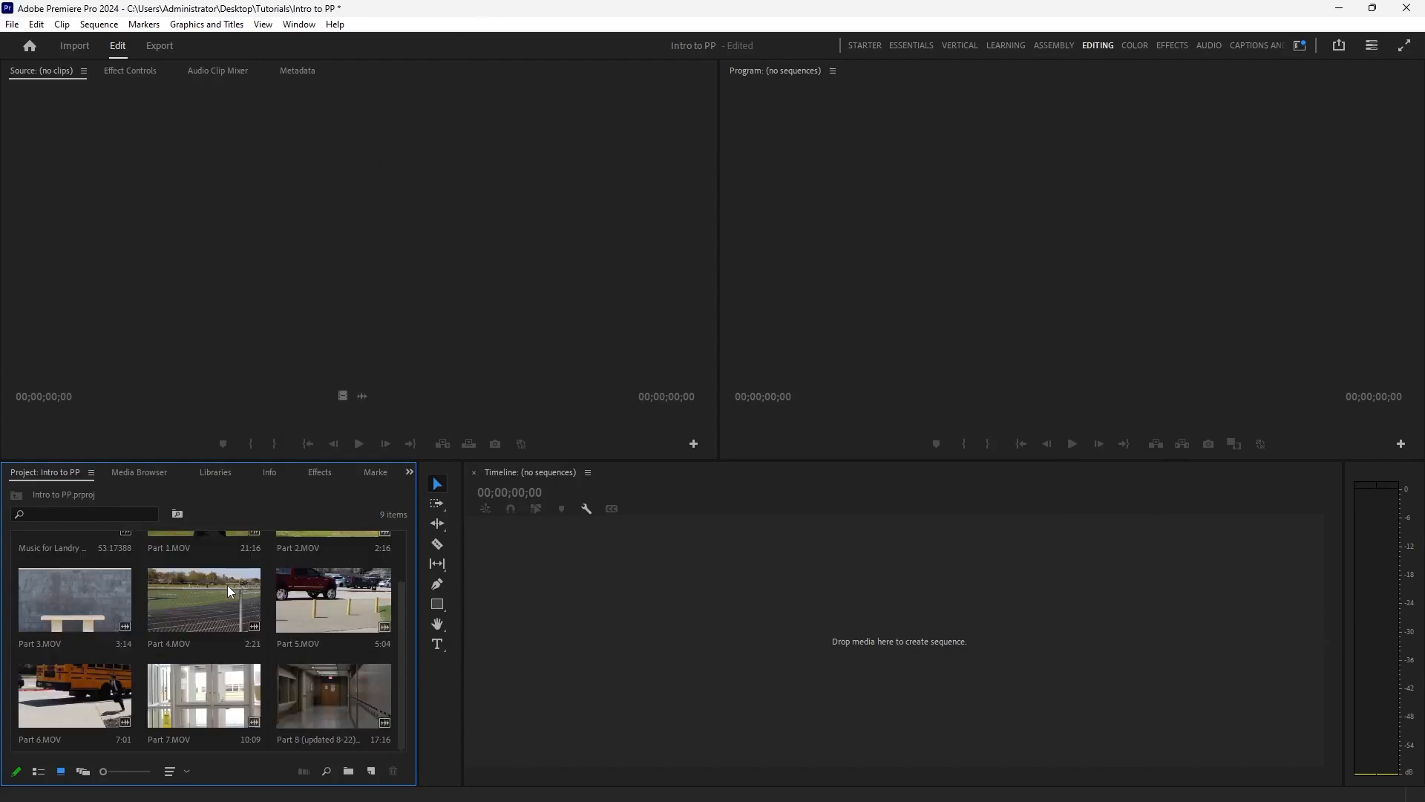
scroll(227, 585, up, 1)
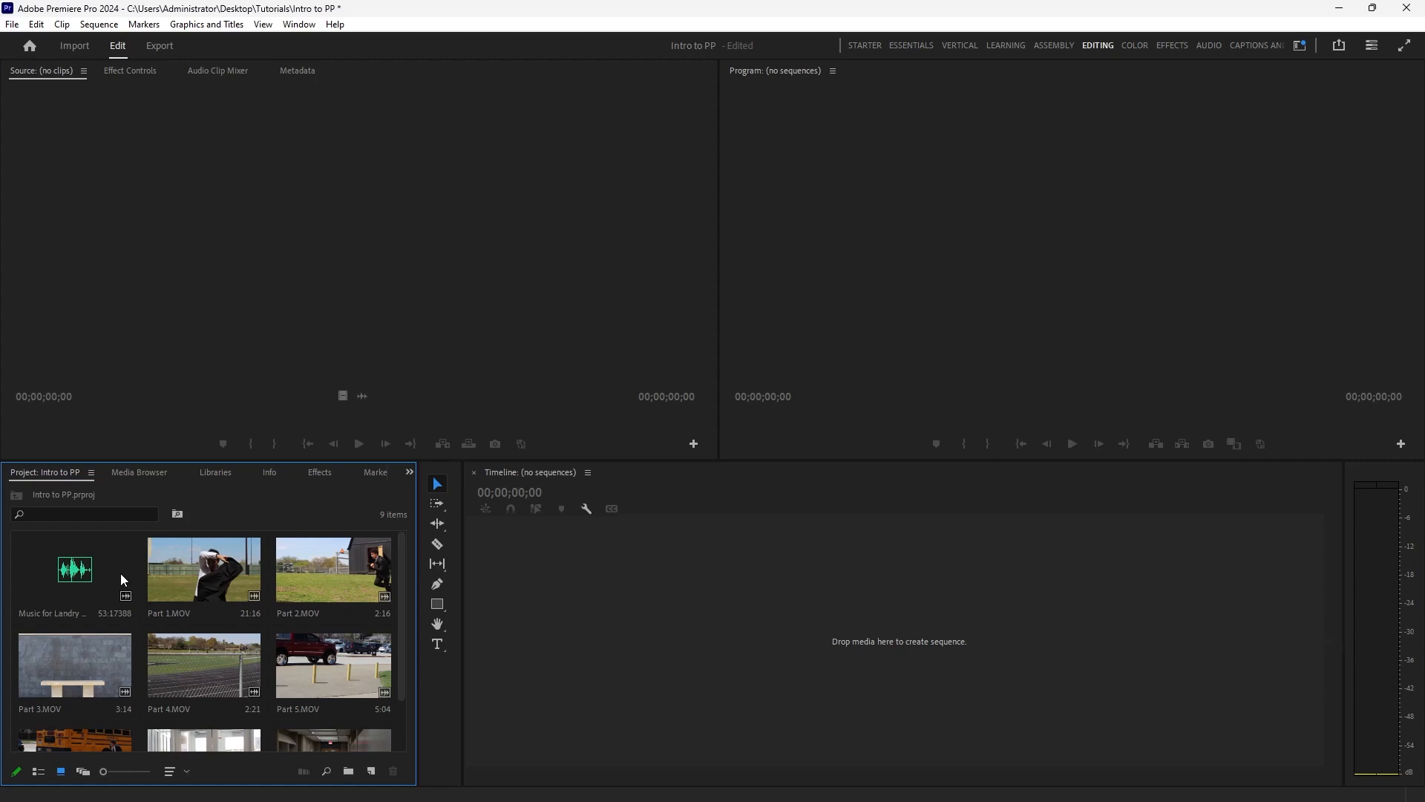
double_click(204, 574)
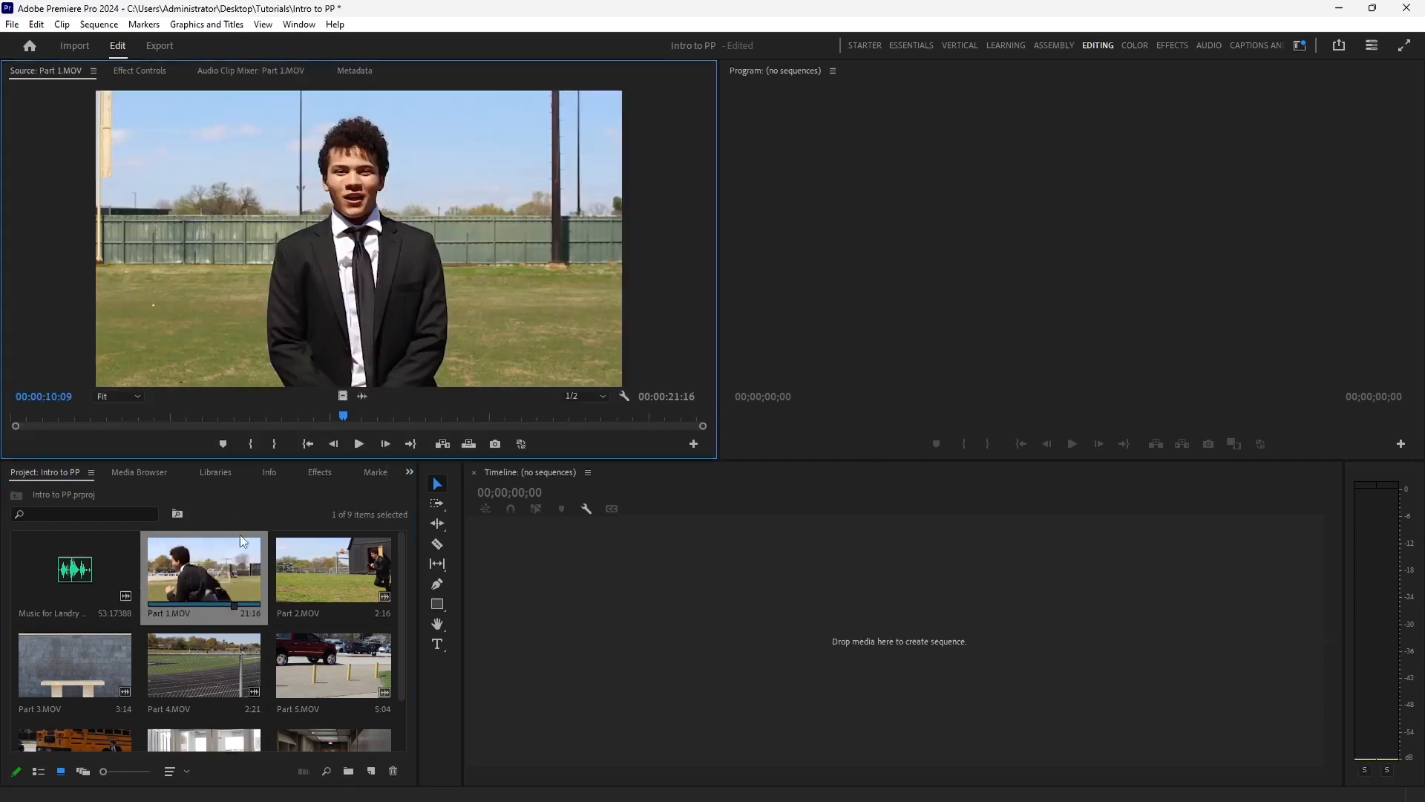
drag(345, 422, 382, 420)
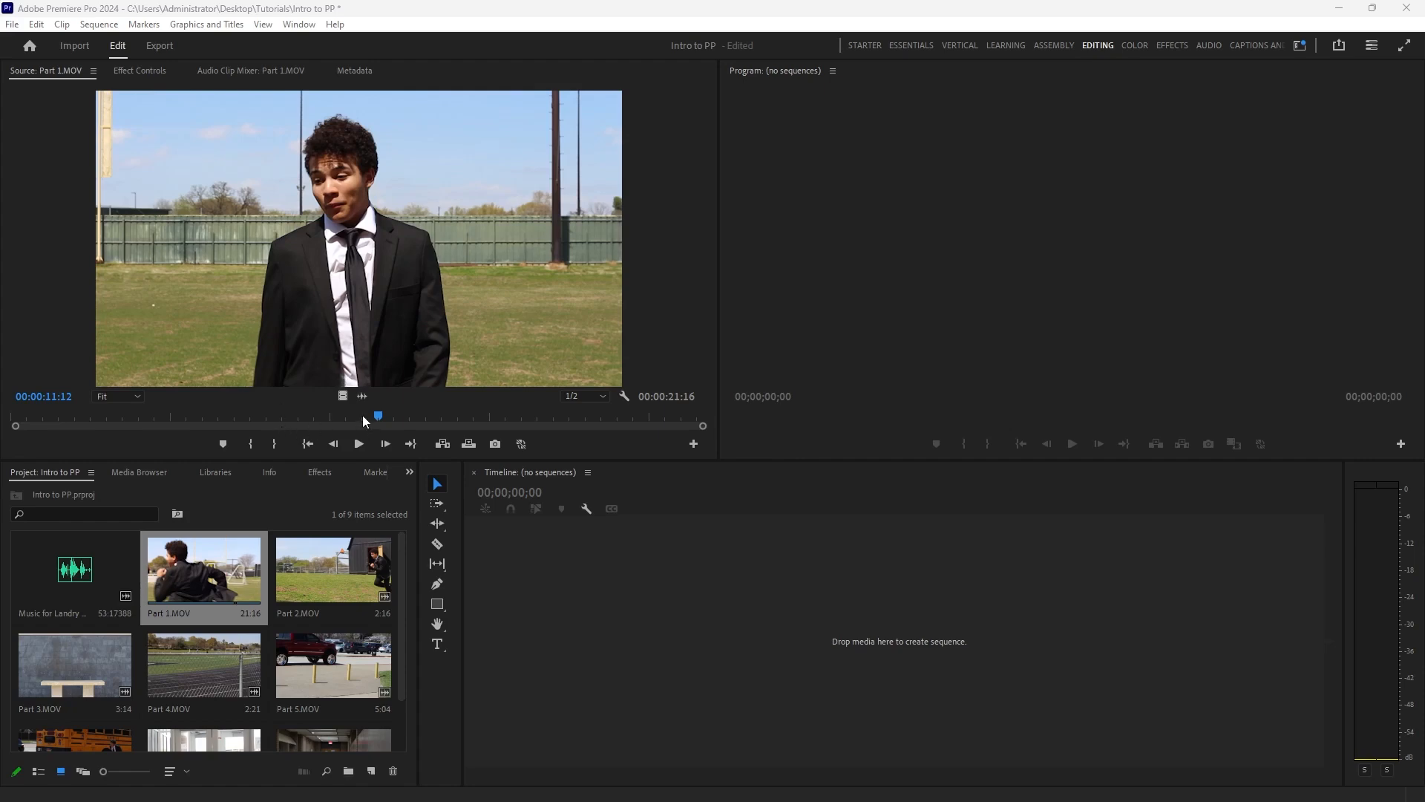
drag(362, 416, 246, 415)
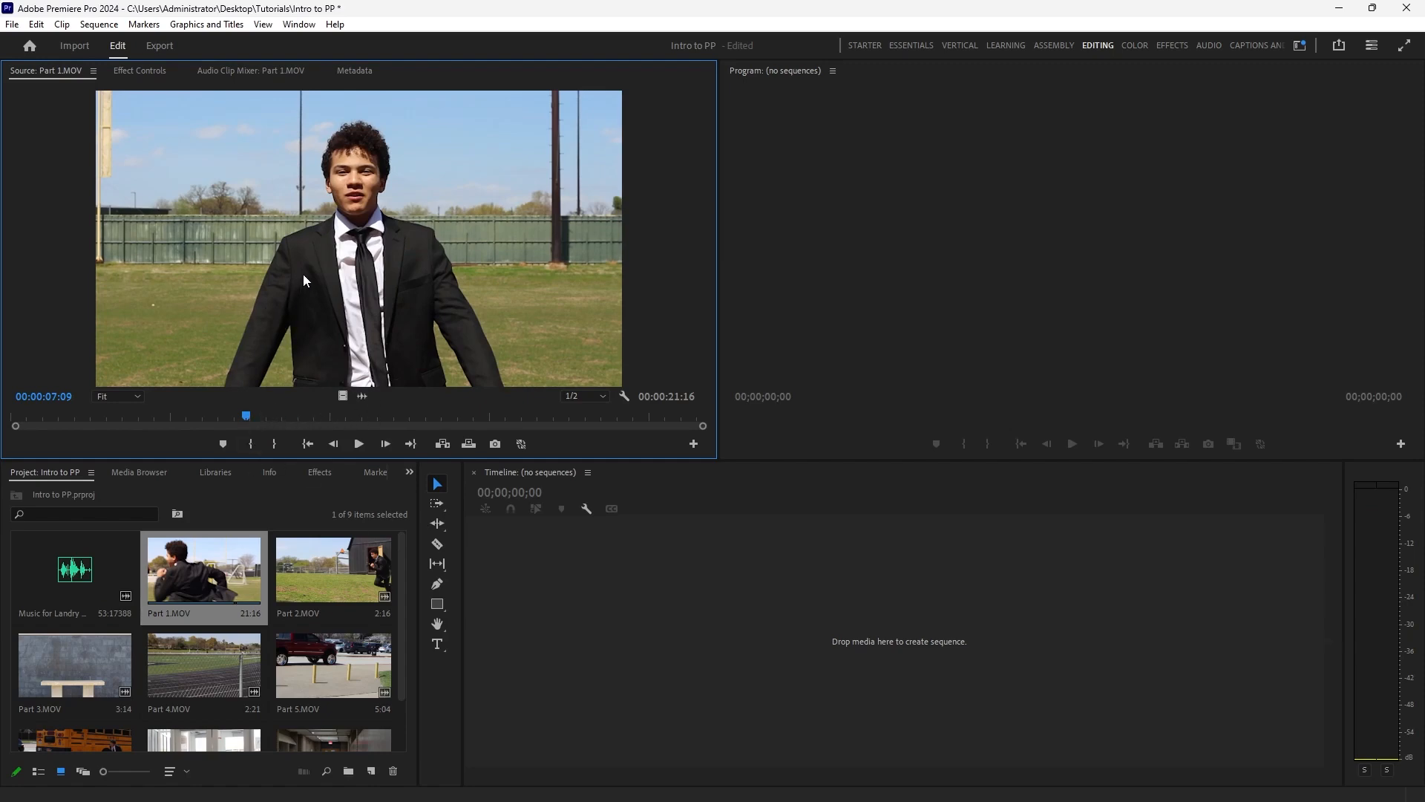
drag(305, 280, 574, 617)
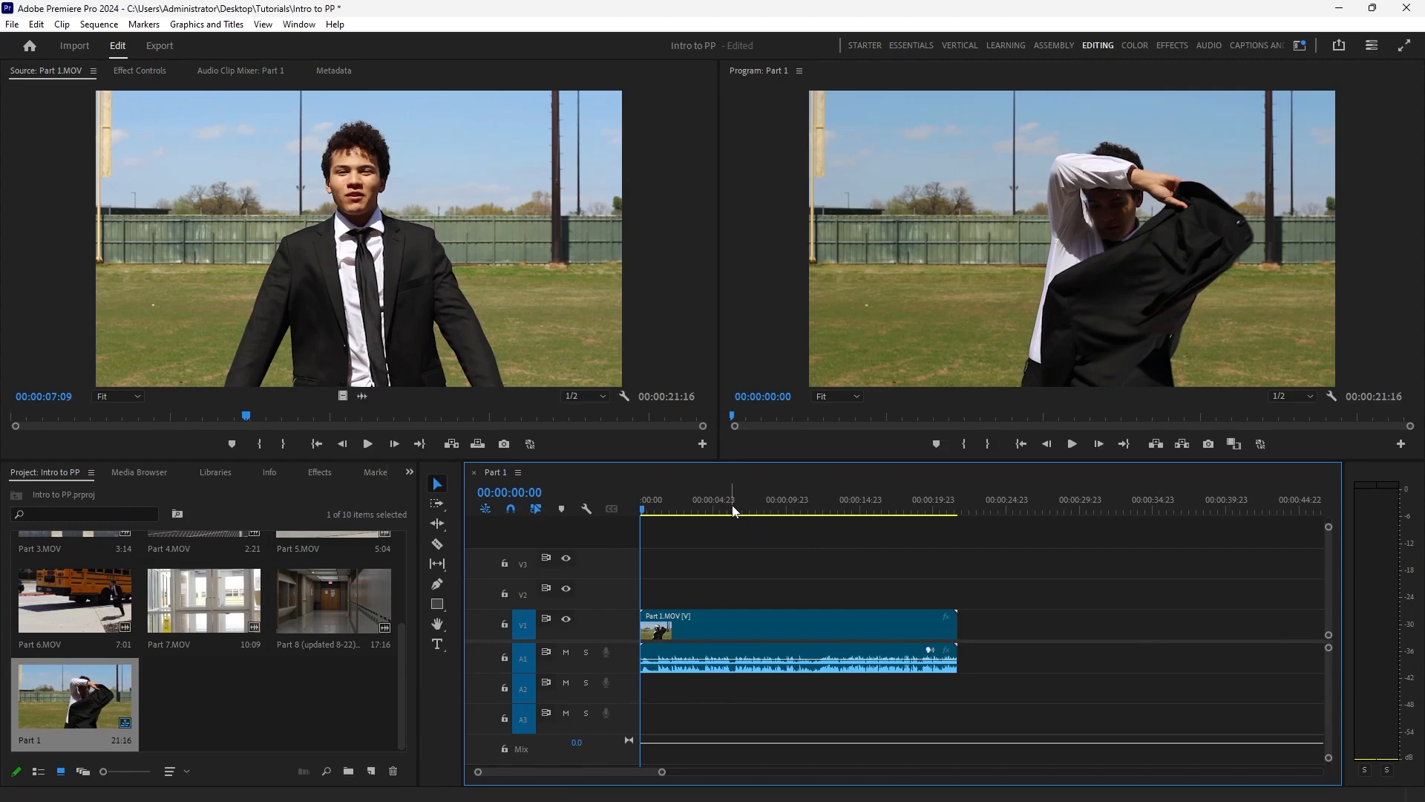
Scrub and play the Part 1 sequence to find where the speaking ends, and park the playhead at 00:00:11:17.
drag(733, 510, 804, 517)
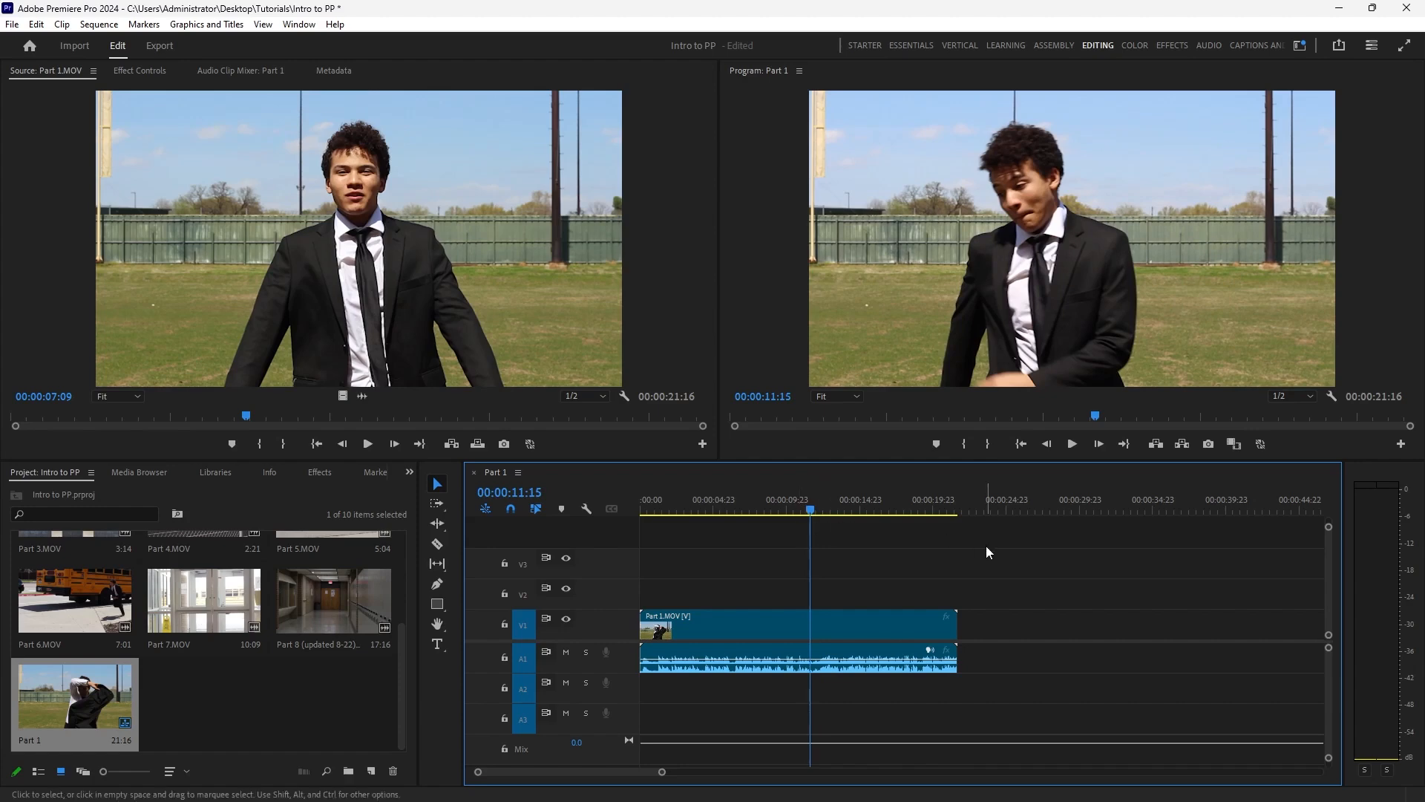
click(768, 505)
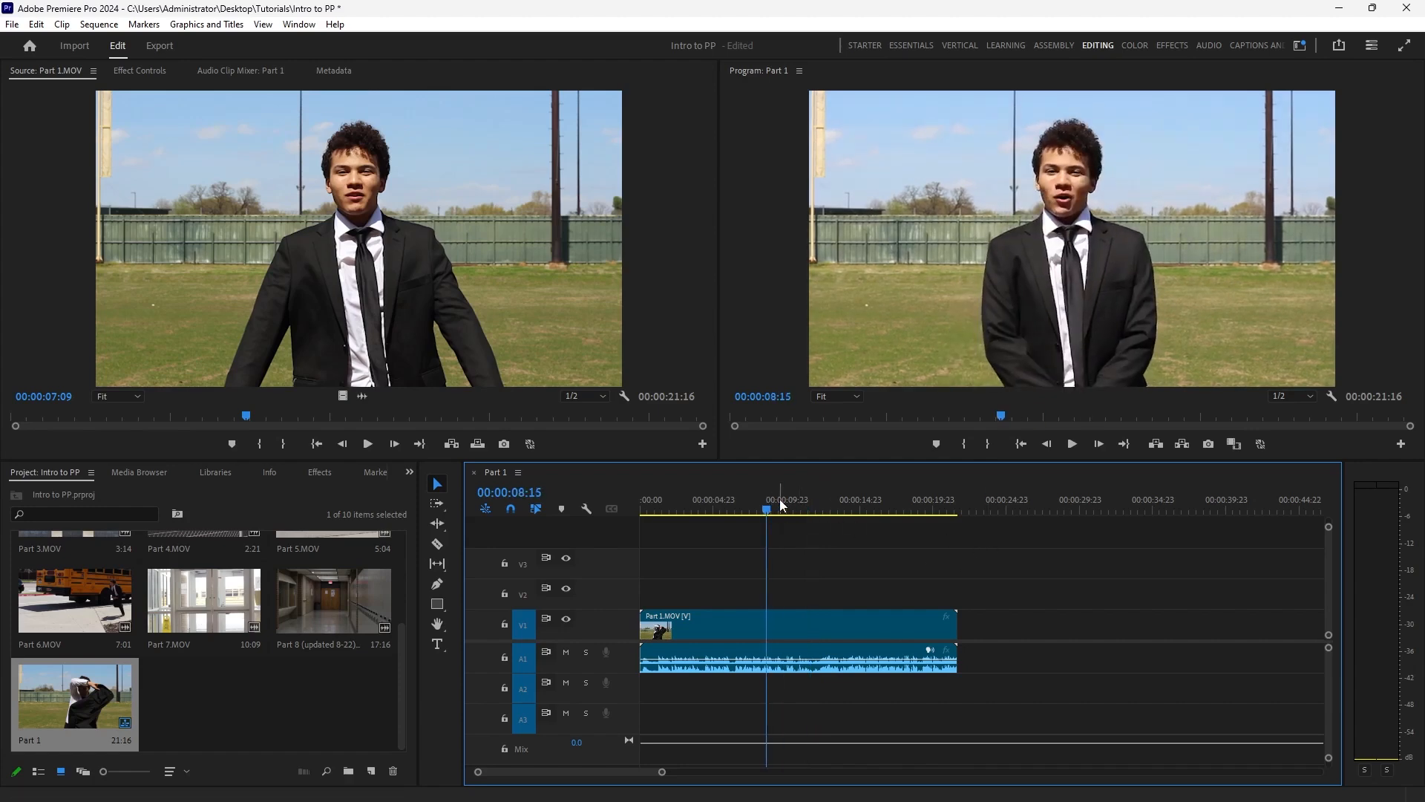
drag(782, 505, 816, 506)
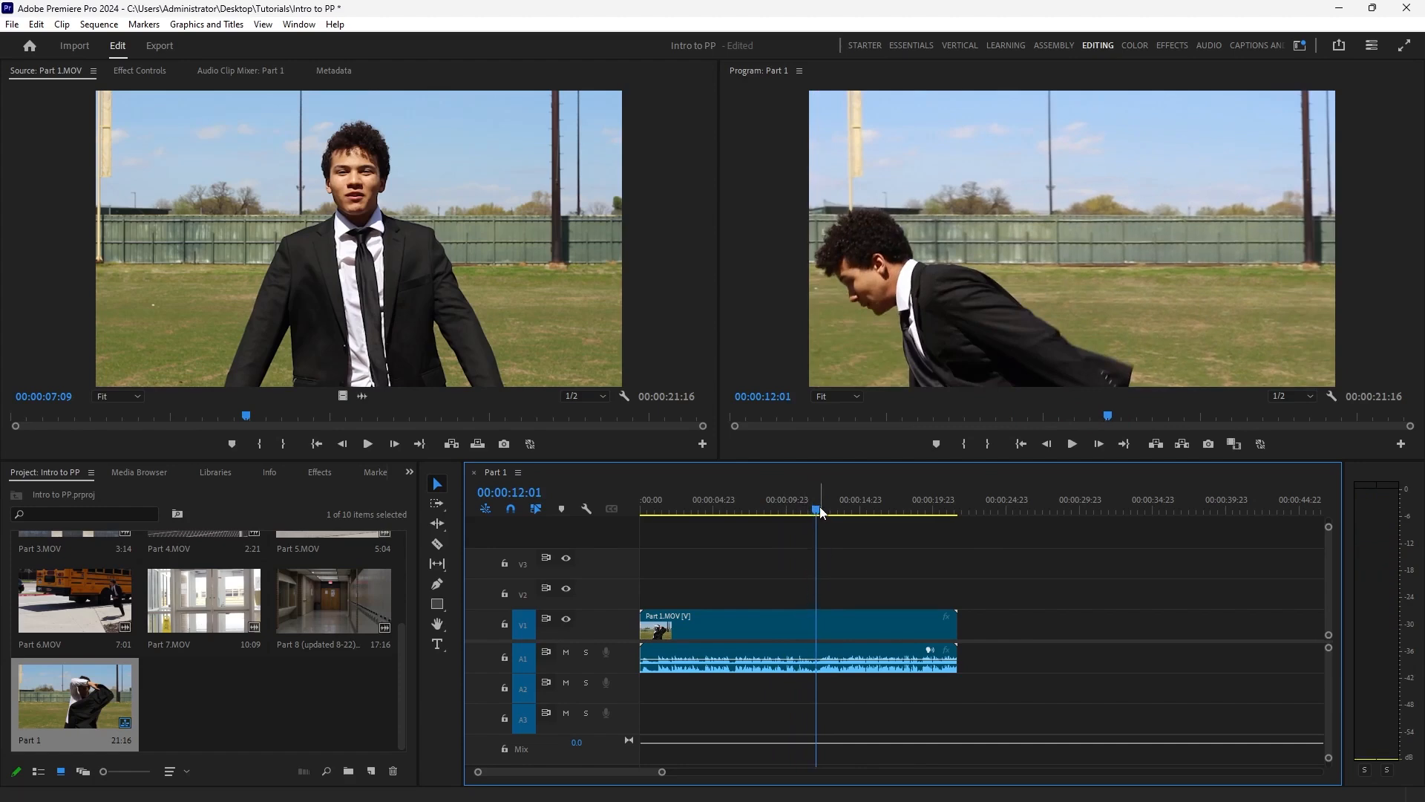
mouse_move(818, 507)
mouse_down()
mouse_move(803, 508)
mouse_move(820, 513)
mouse_up()
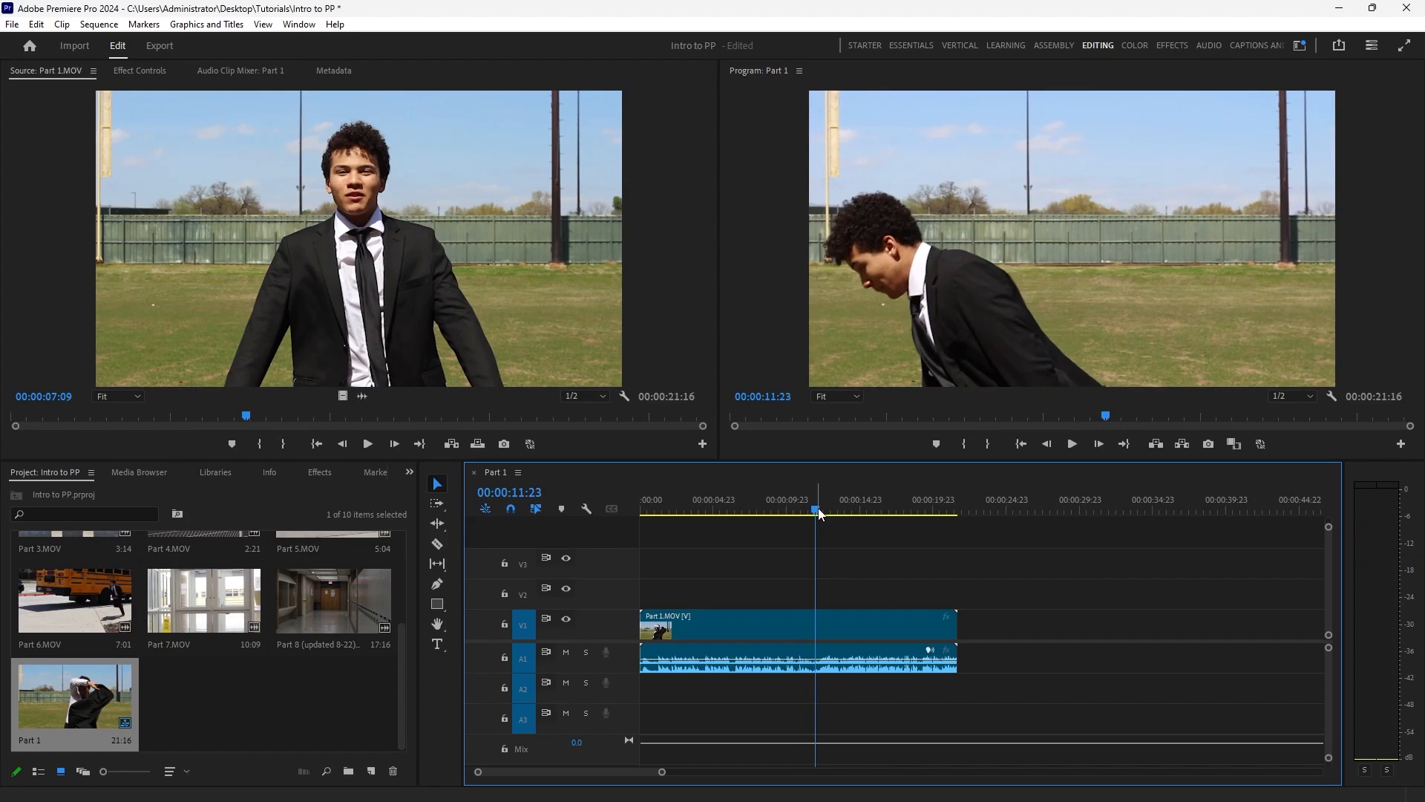
key(space)
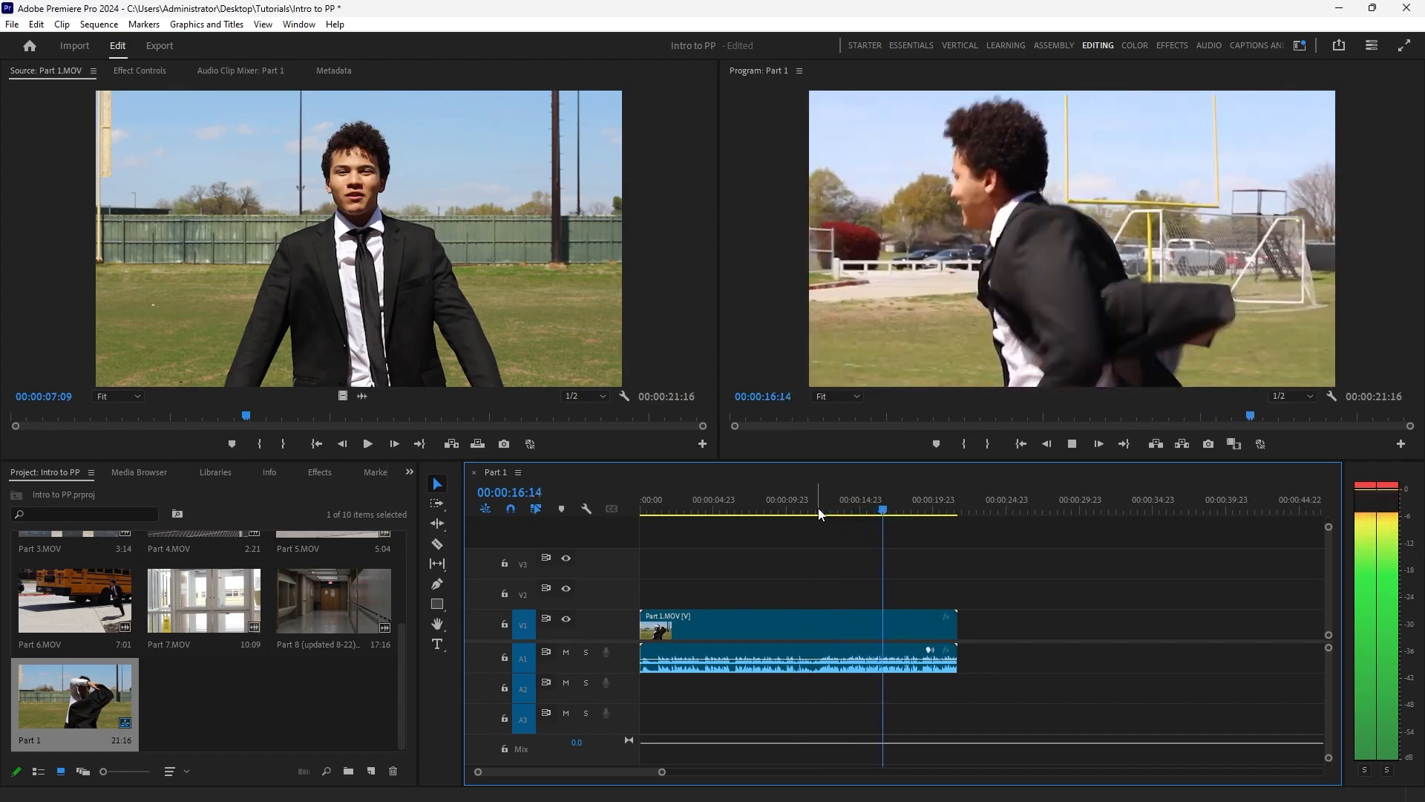
key(space)
click(846, 512)
drag(846, 512, 811, 512)
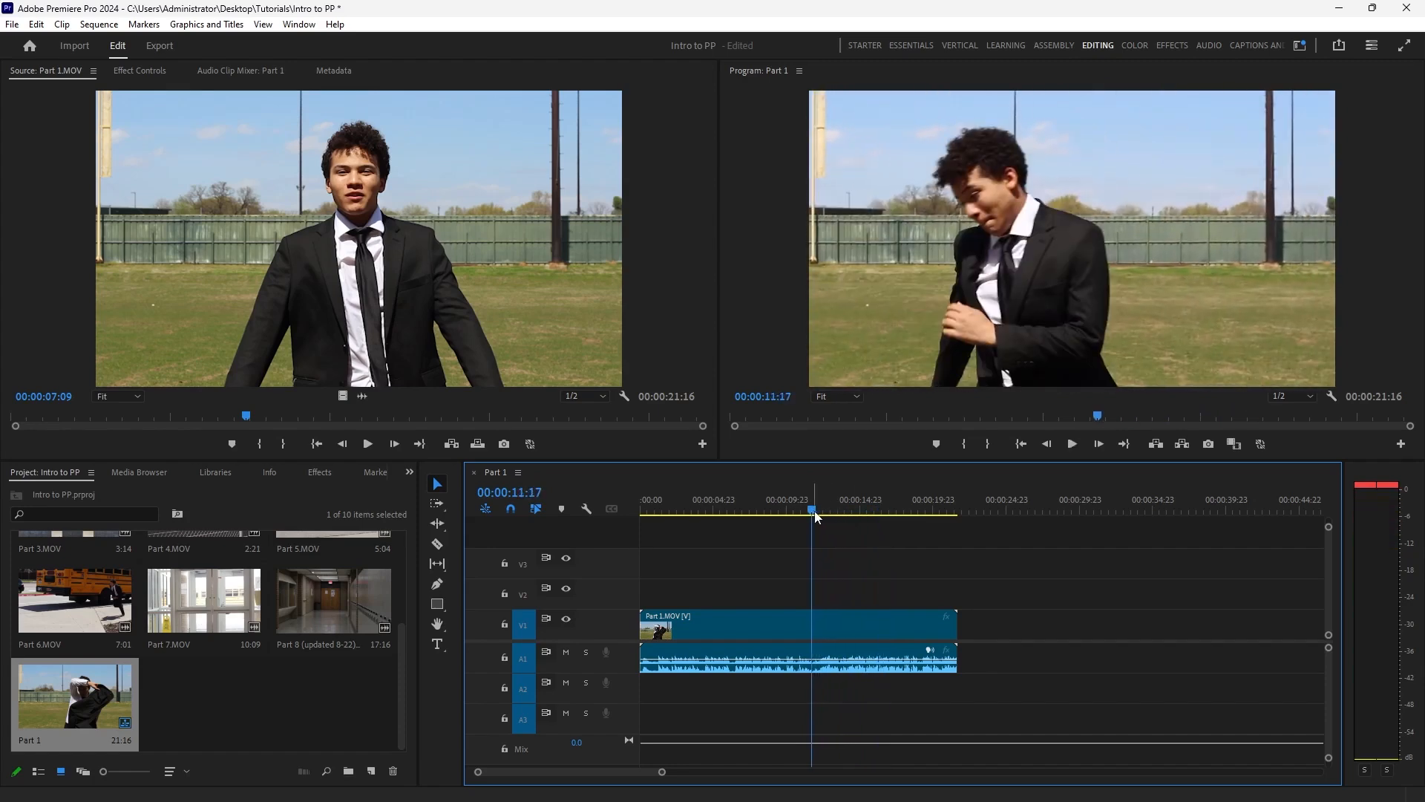
Unlink the Part 1.MOV clip's video and audio, and trim the end of the audio back to 00:00:11:17.
click(836, 624)
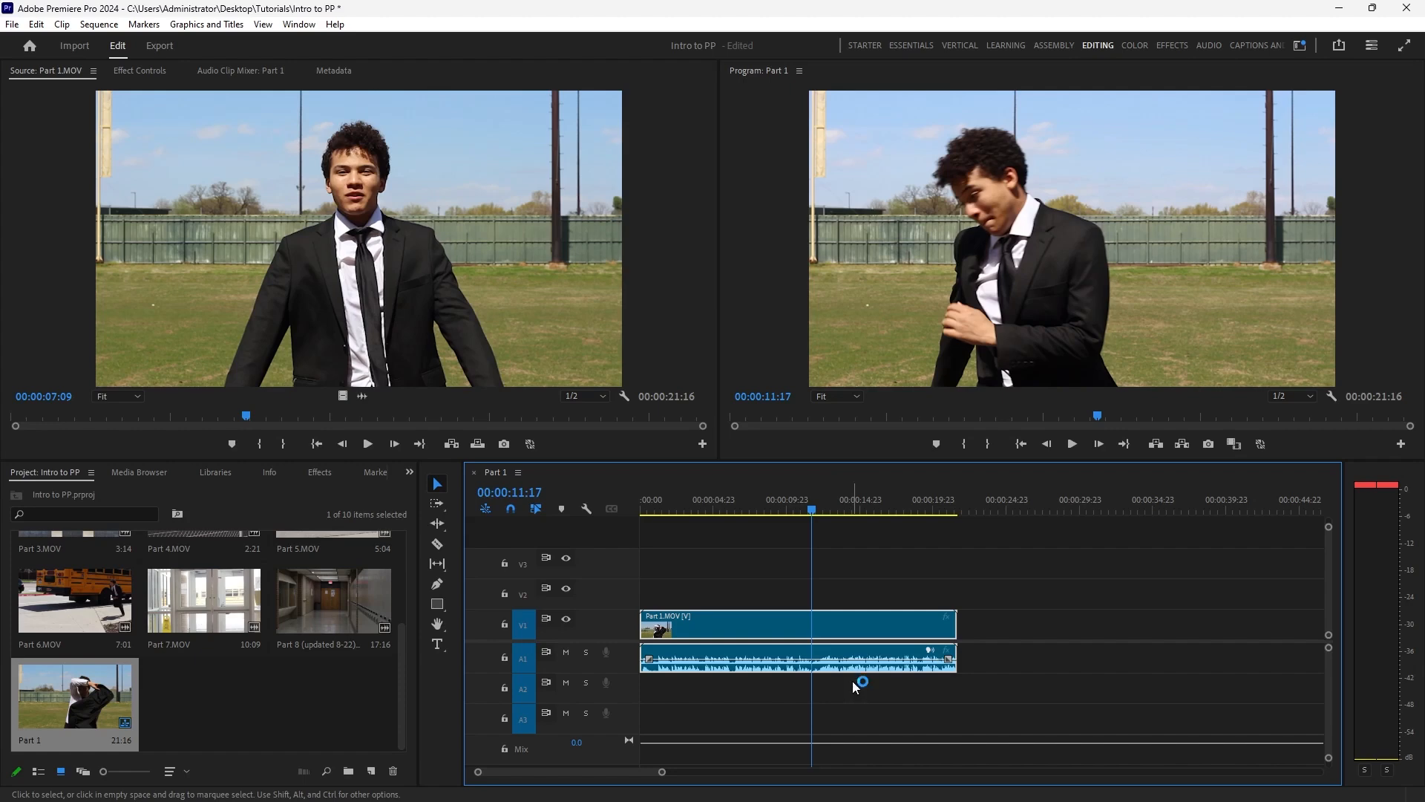
right_click(865, 632)
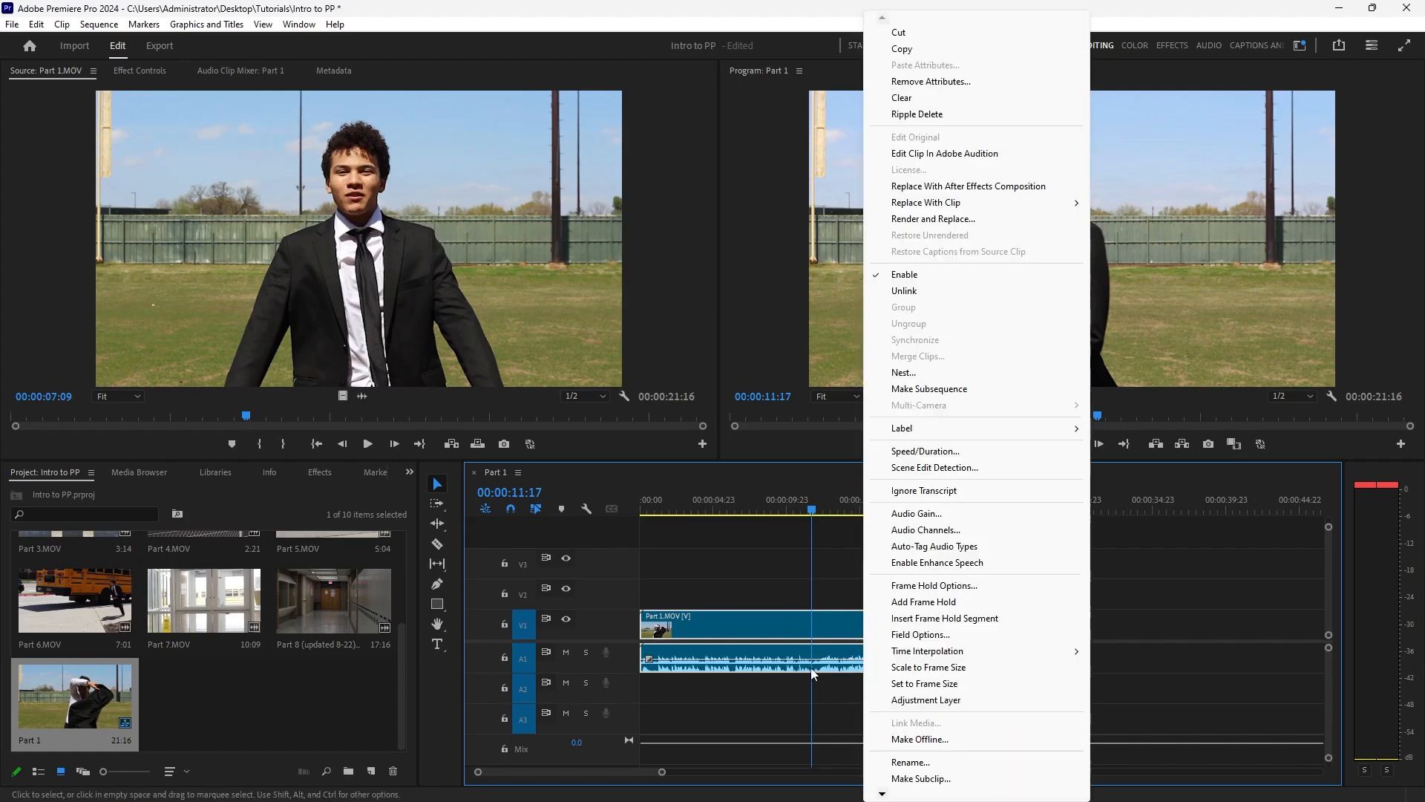
click(904, 290)
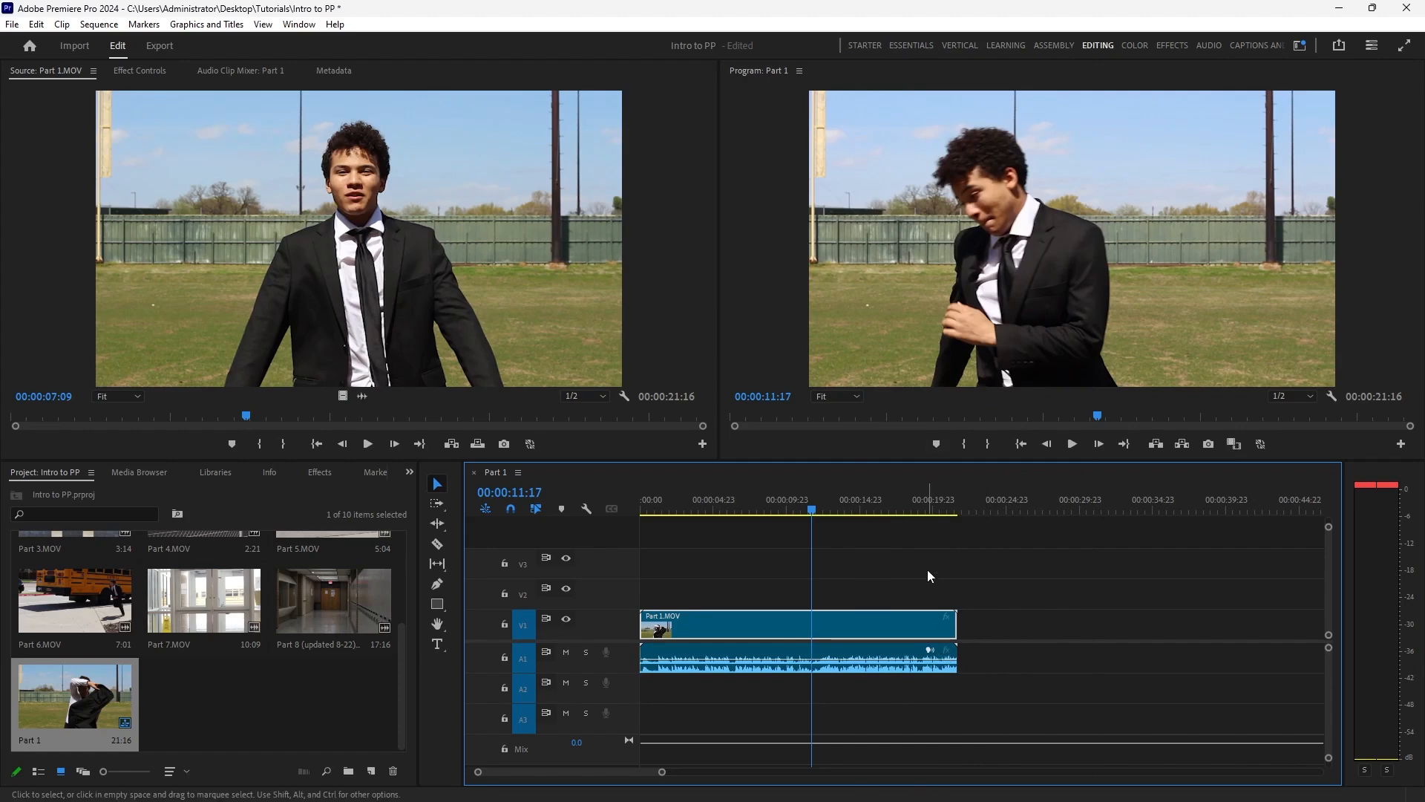
click(854, 656)
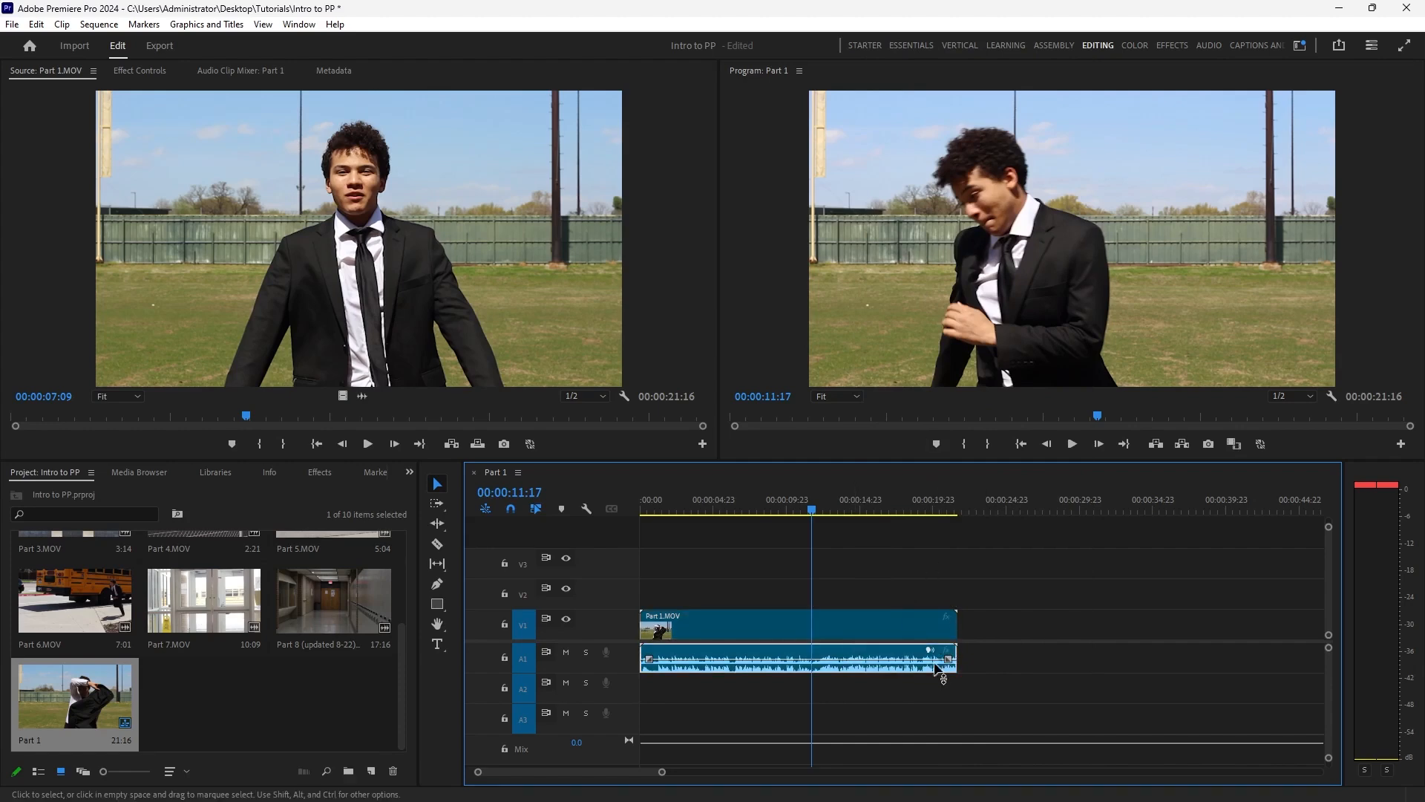
drag(952, 649, 812, 656)
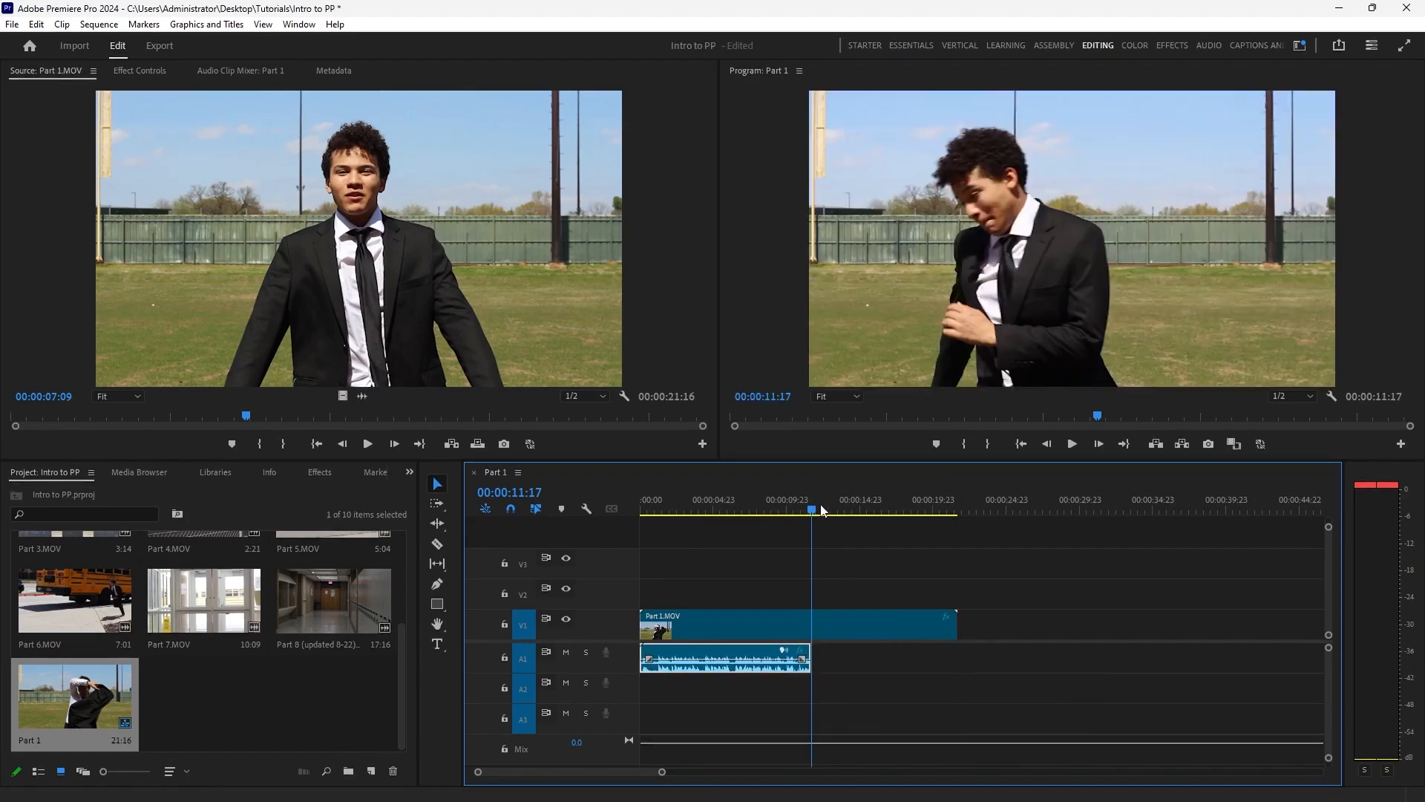
Play back the audio cut and trim the end of the Part 1.MOV video to 00:00:15:12.
drag(823, 510, 803, 514)
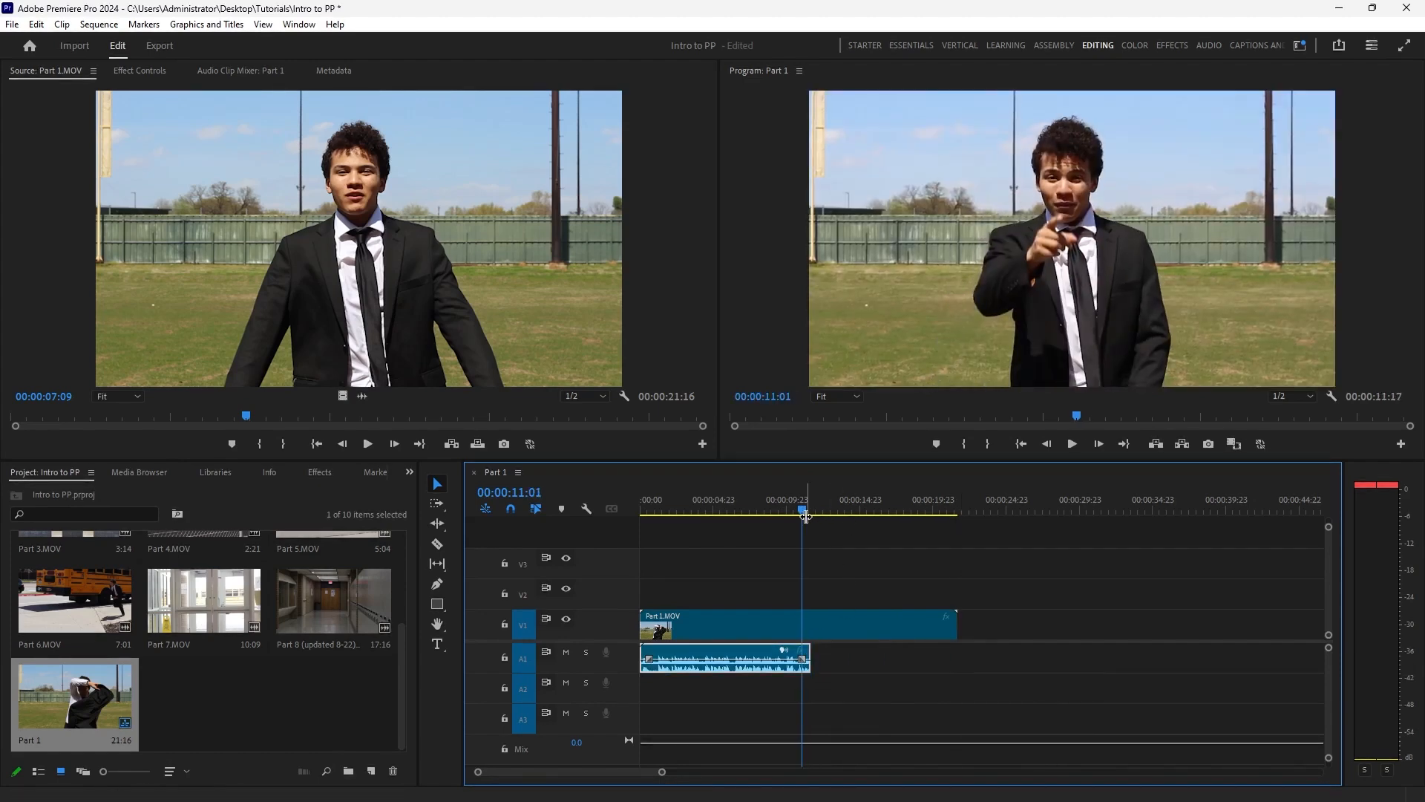
key(space)
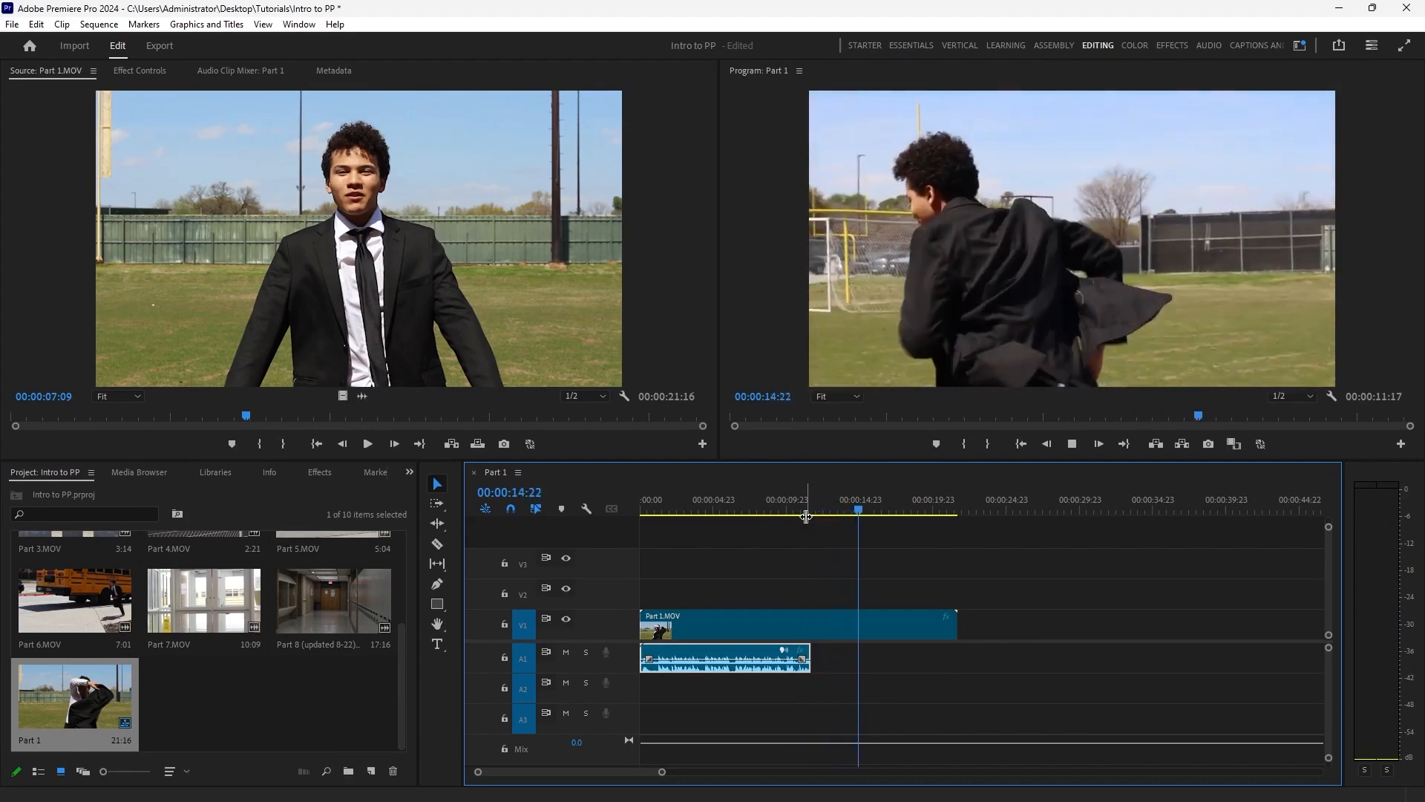
key(space)
click(869, 512)
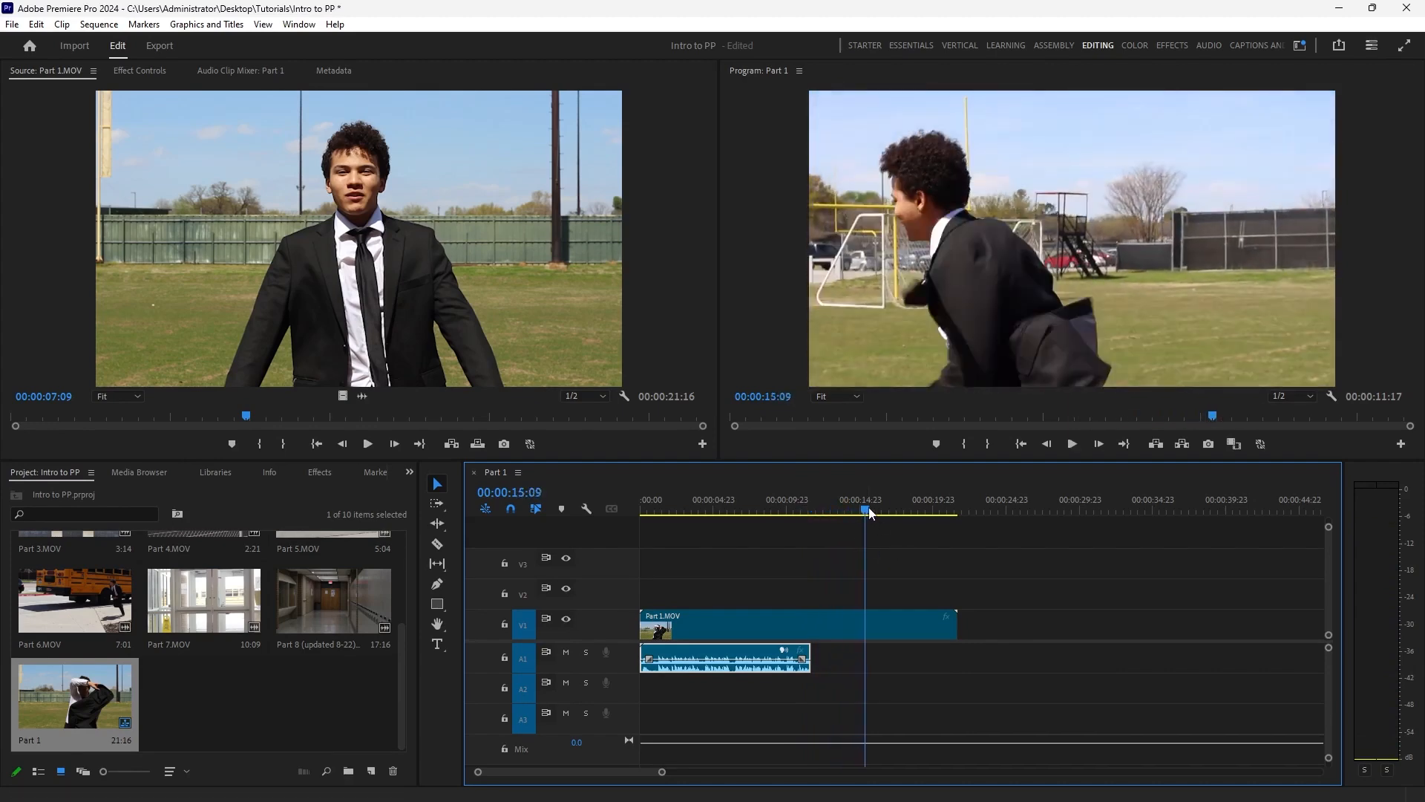
drag(955, 623, 867, 626)
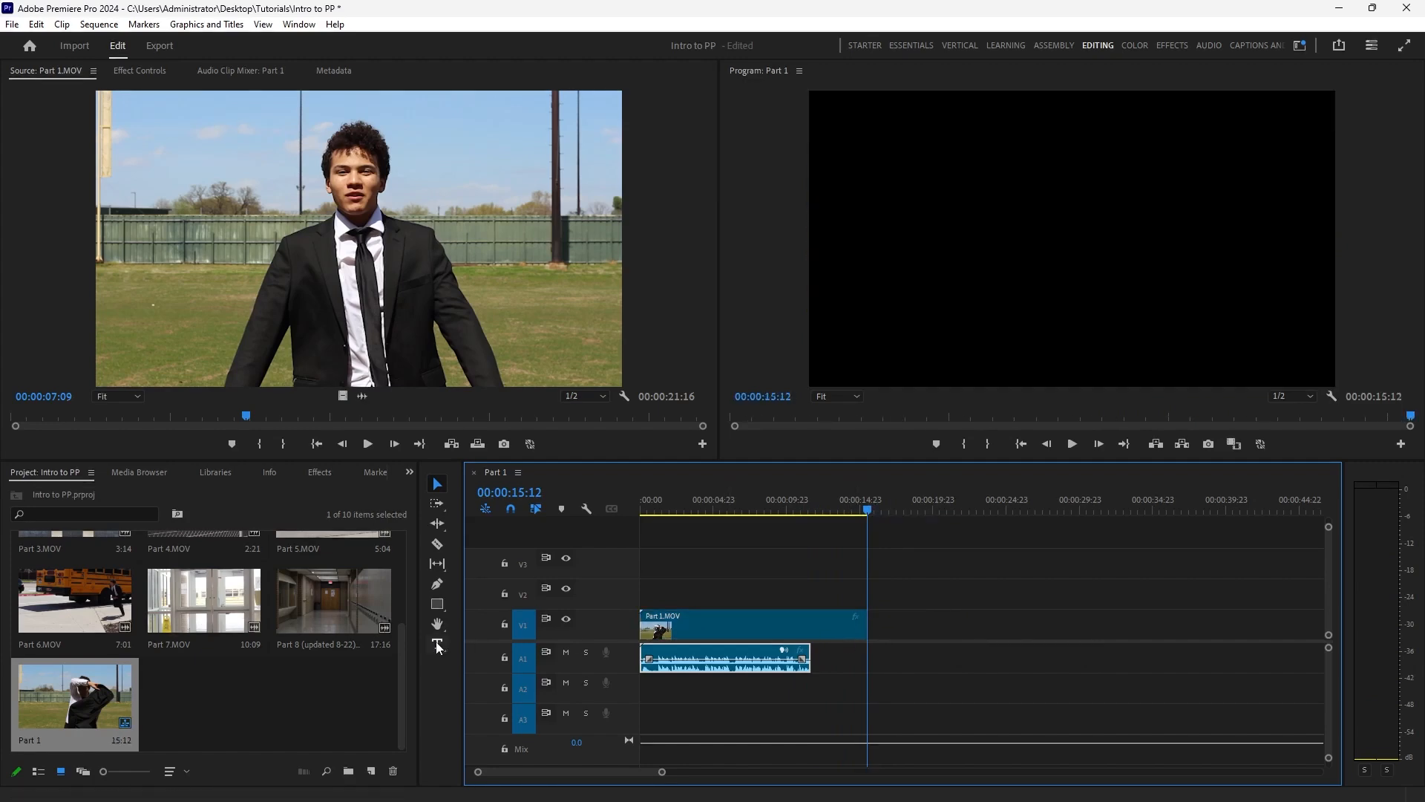
Add Part 2.MOV directly after the Part 1.MOV video on V1 and move the playhead to 00:00:16:07 within it.
drag(403, 660, 880, 627)
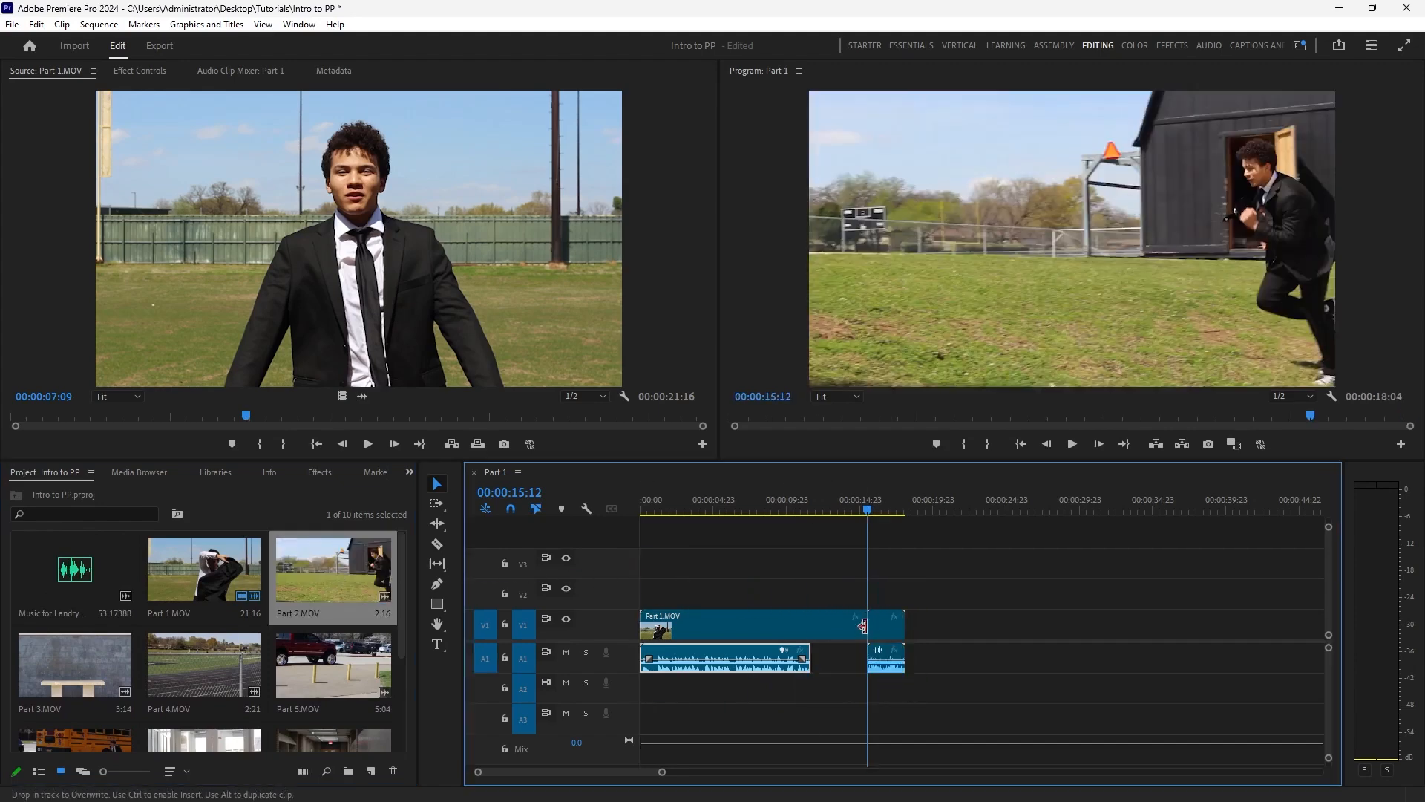
drag(869, 511, 879, 511)
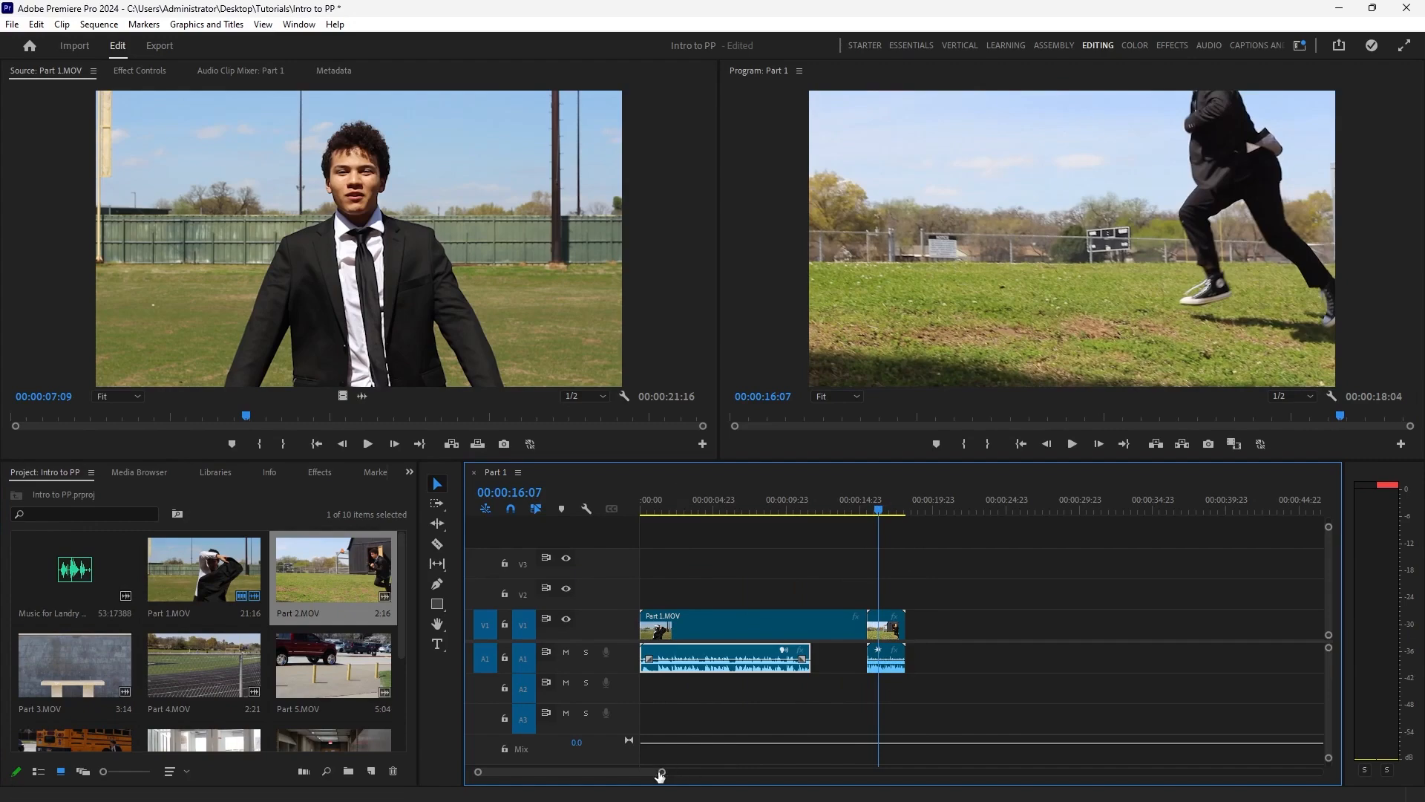
drag(662, 772, 624, 775)
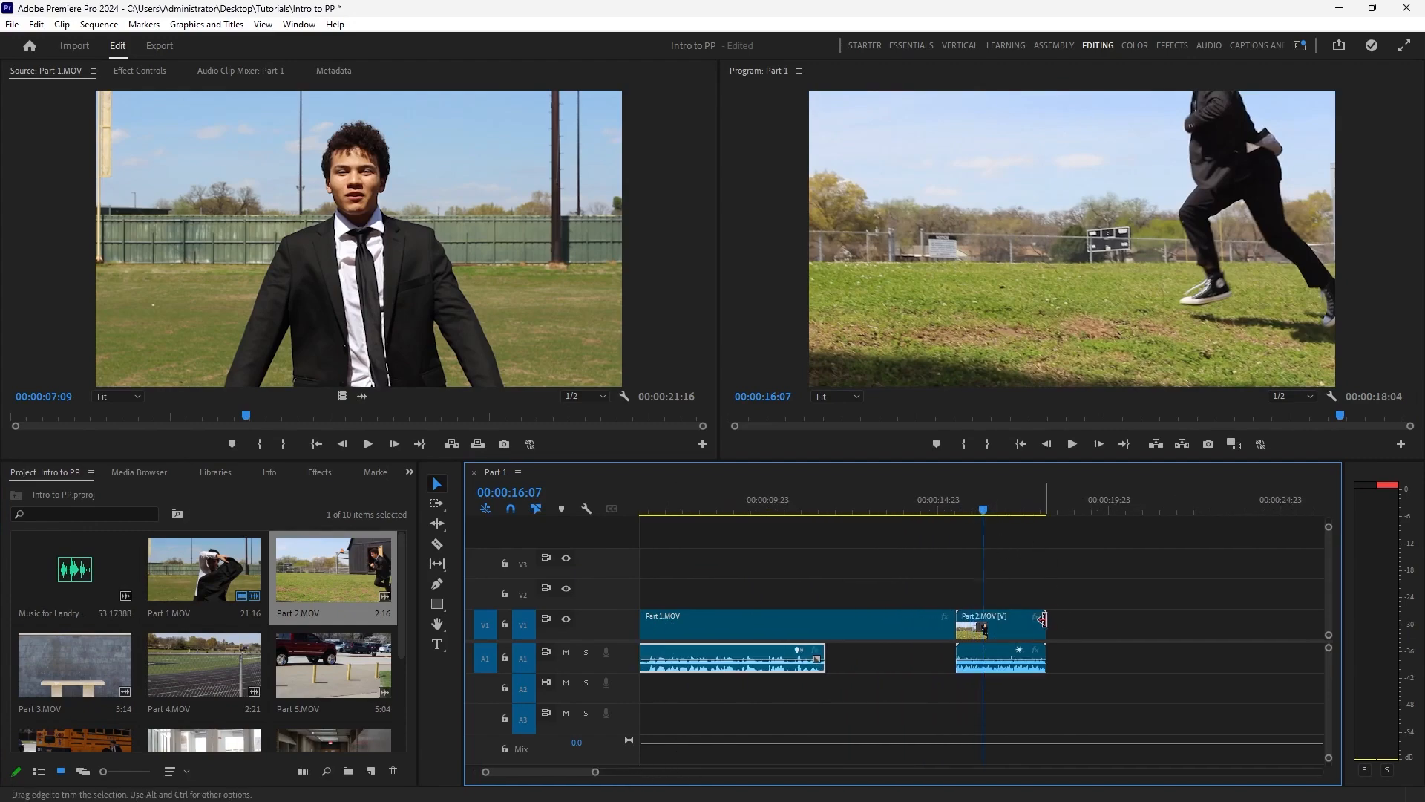
Add Part 3.MOV through Part 7.MOV and the Part 8 (updated 8-22) clip in order directly after Part 2.MOV on V1 and A1.
drag(982, 511, 1037, 518)
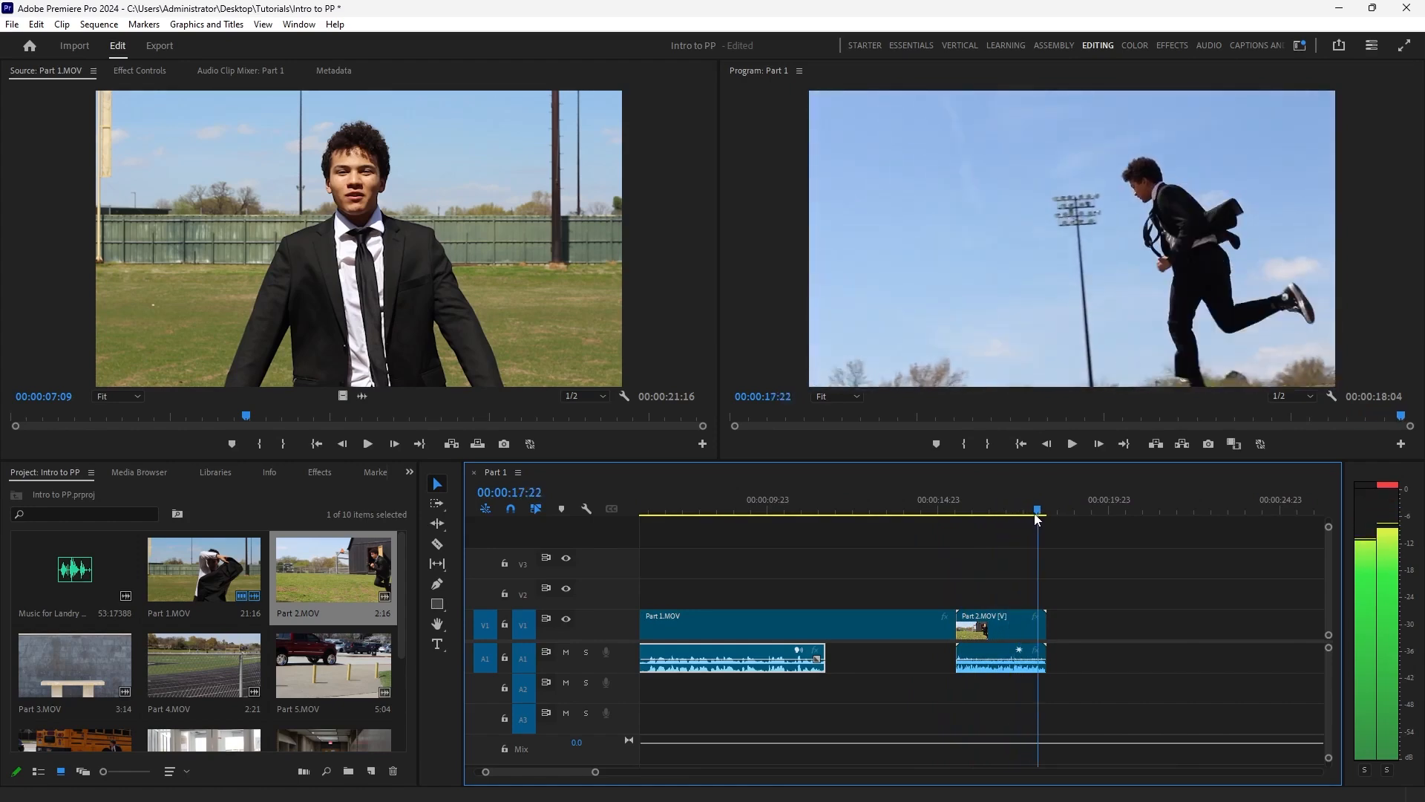
drag(593, 773, 663, 772)
drag(398, 641, 420, 732)
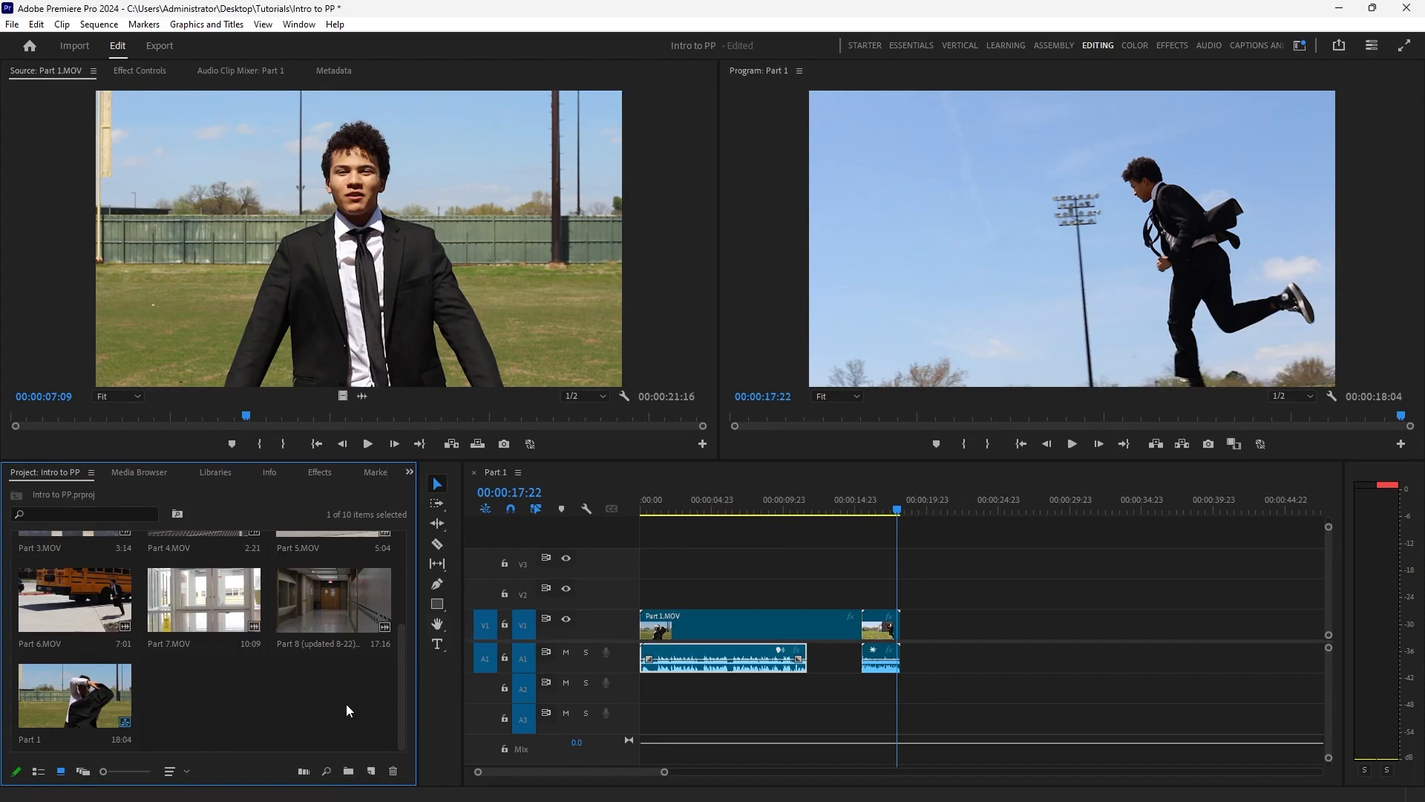
scroll(346, 703, up, 2)
scroll(360, 619, down, 1)
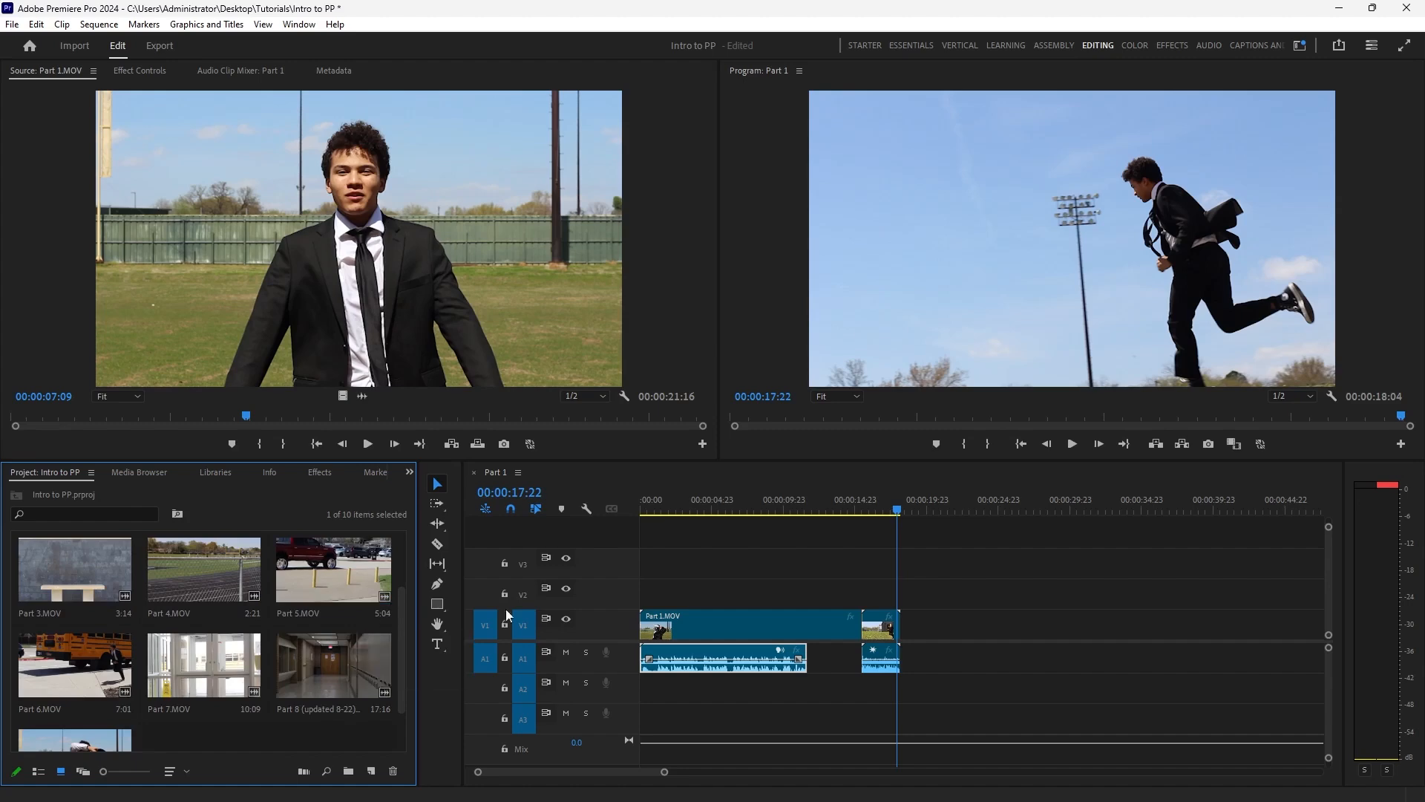
click(886, 509)
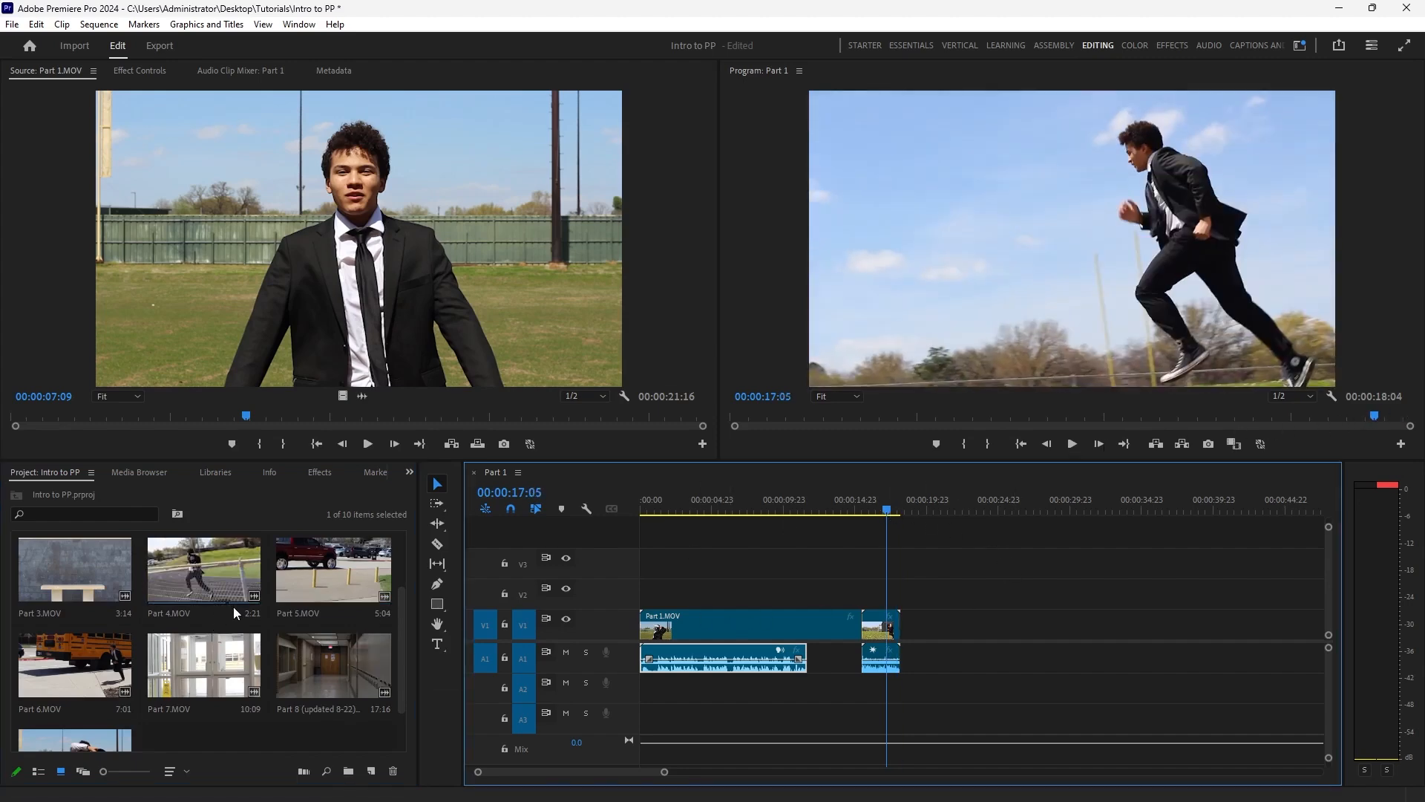
drag(86, 582, 916, 630)
drag(204, 570, 964, 629)
drag(333, 570, 1006, 629)
drag(97, 668, 1072, 677)
drag(249, 703, 1180, 657)
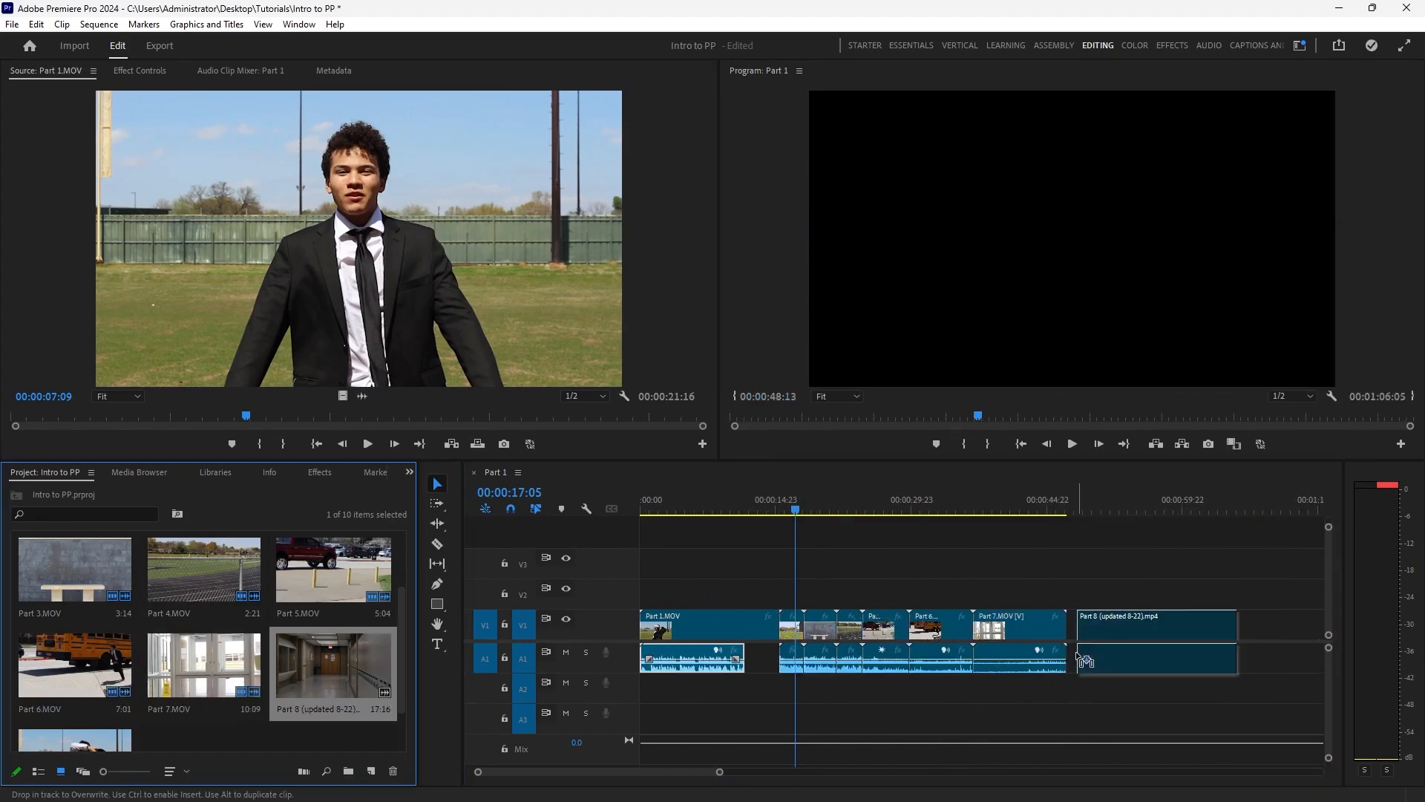
Trim the ends of Part 3.MOV (to 00:00:21:06), Part 5.MOV and Part 7.MOV with Ripple Edit, closing the gaps.
drag(795, 509, 835, 511)
key(b)
drag(835, 625, 832, 625)
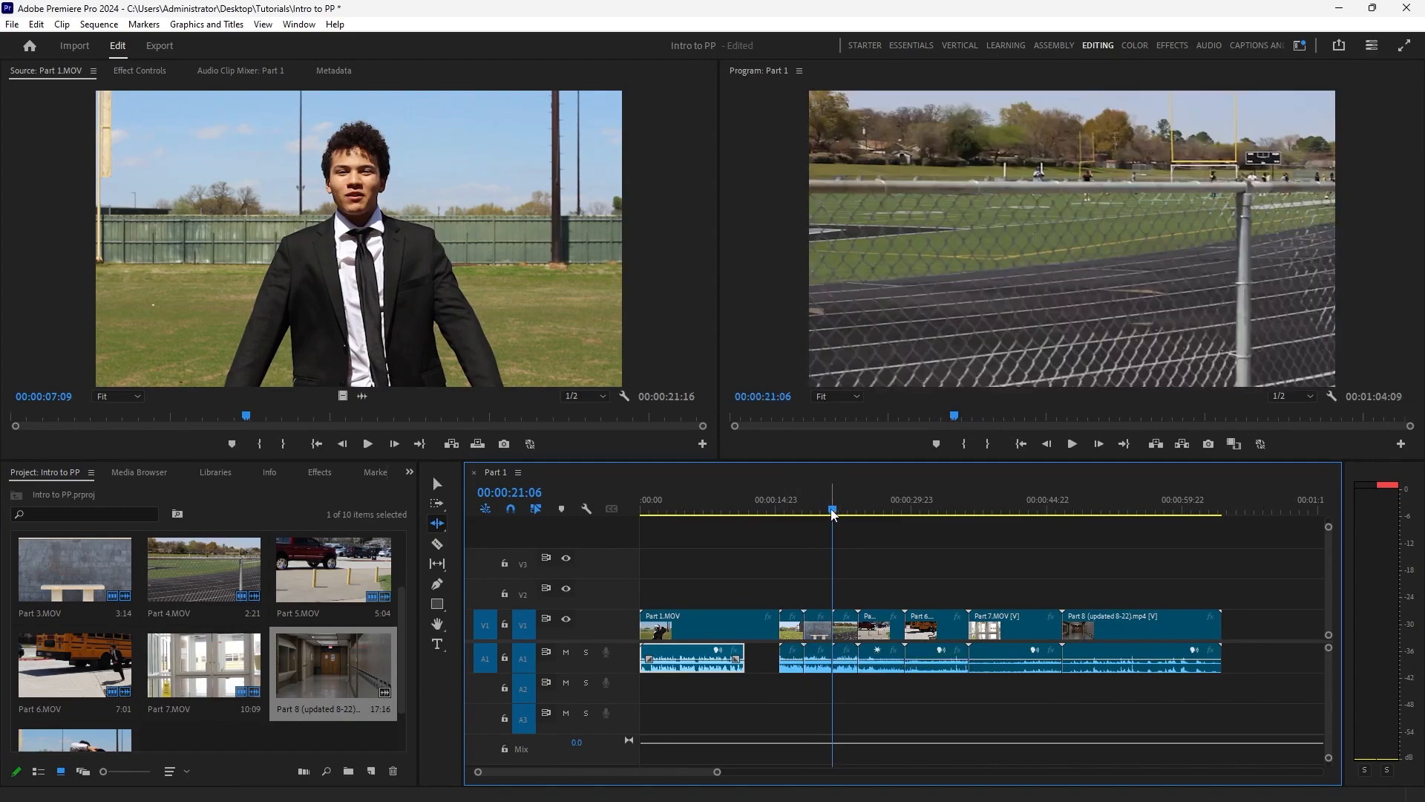
drag(833, 510, 895, 516)
drag(904, 628, 895, 629)
drag(895, 511, 993, 512)
drag(1052, 625, 1024, 625)
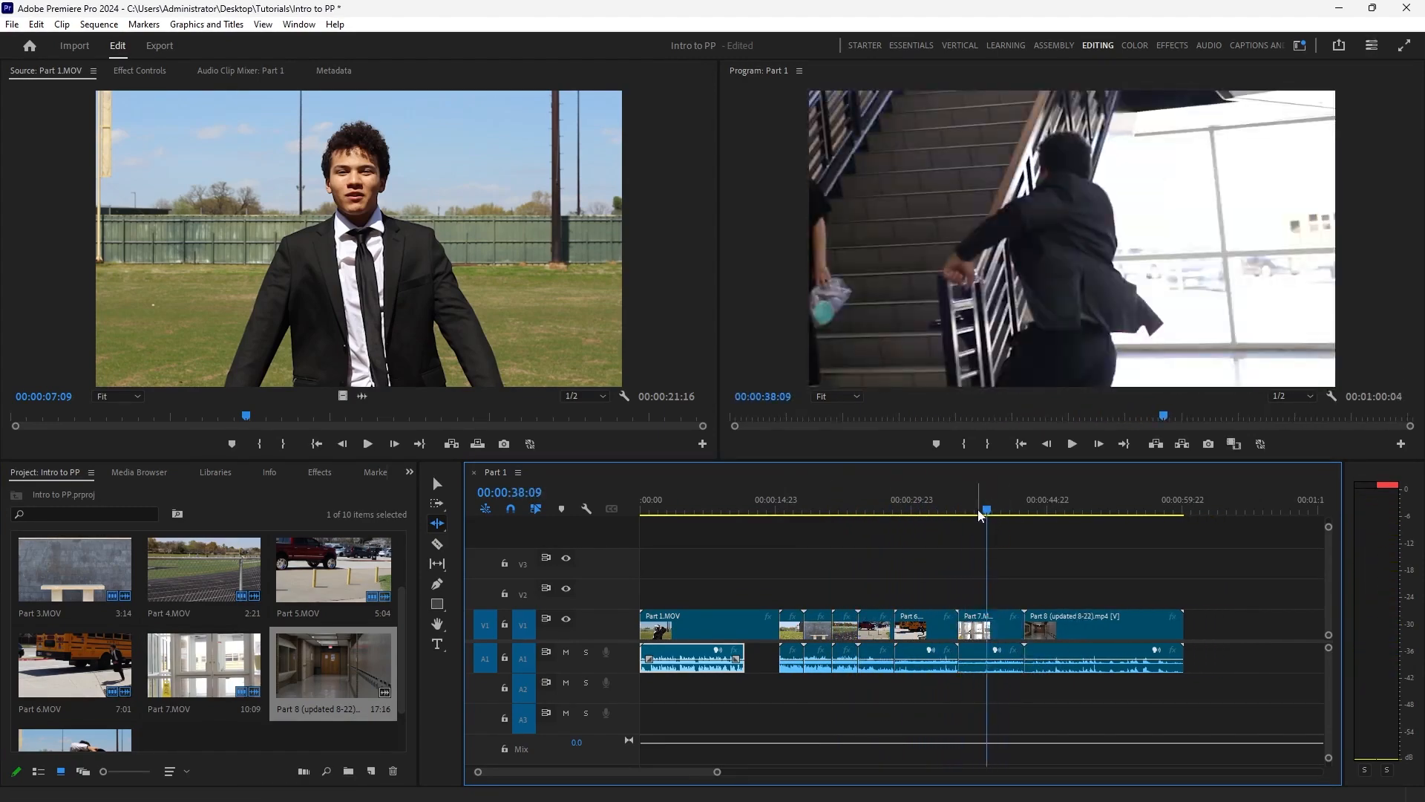
Play through the Part 8 clip and ripple-trim its end to 00:00:58:15.
drag(1025, 510, 1071, 520)
key(space)
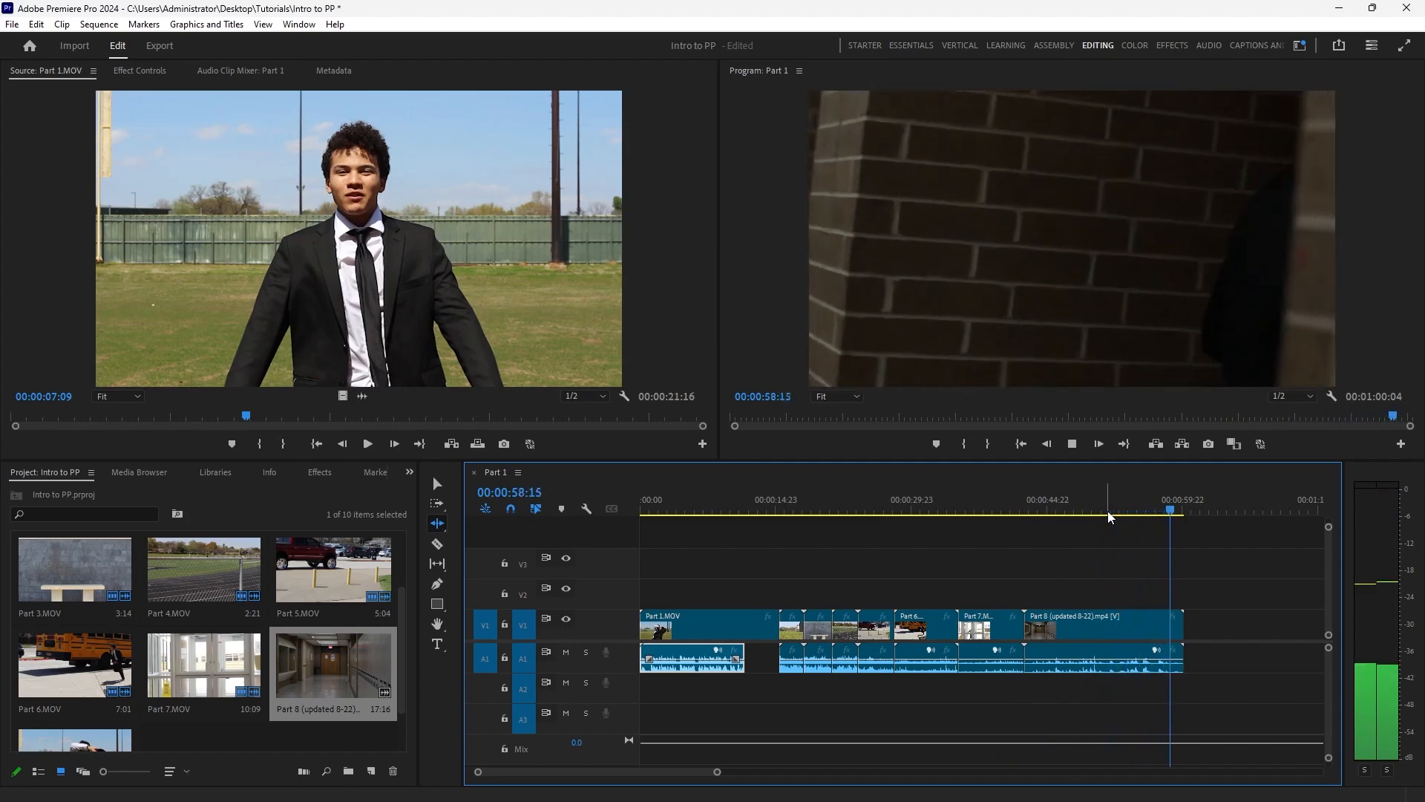
key(space)
key(Right)
key(Right)
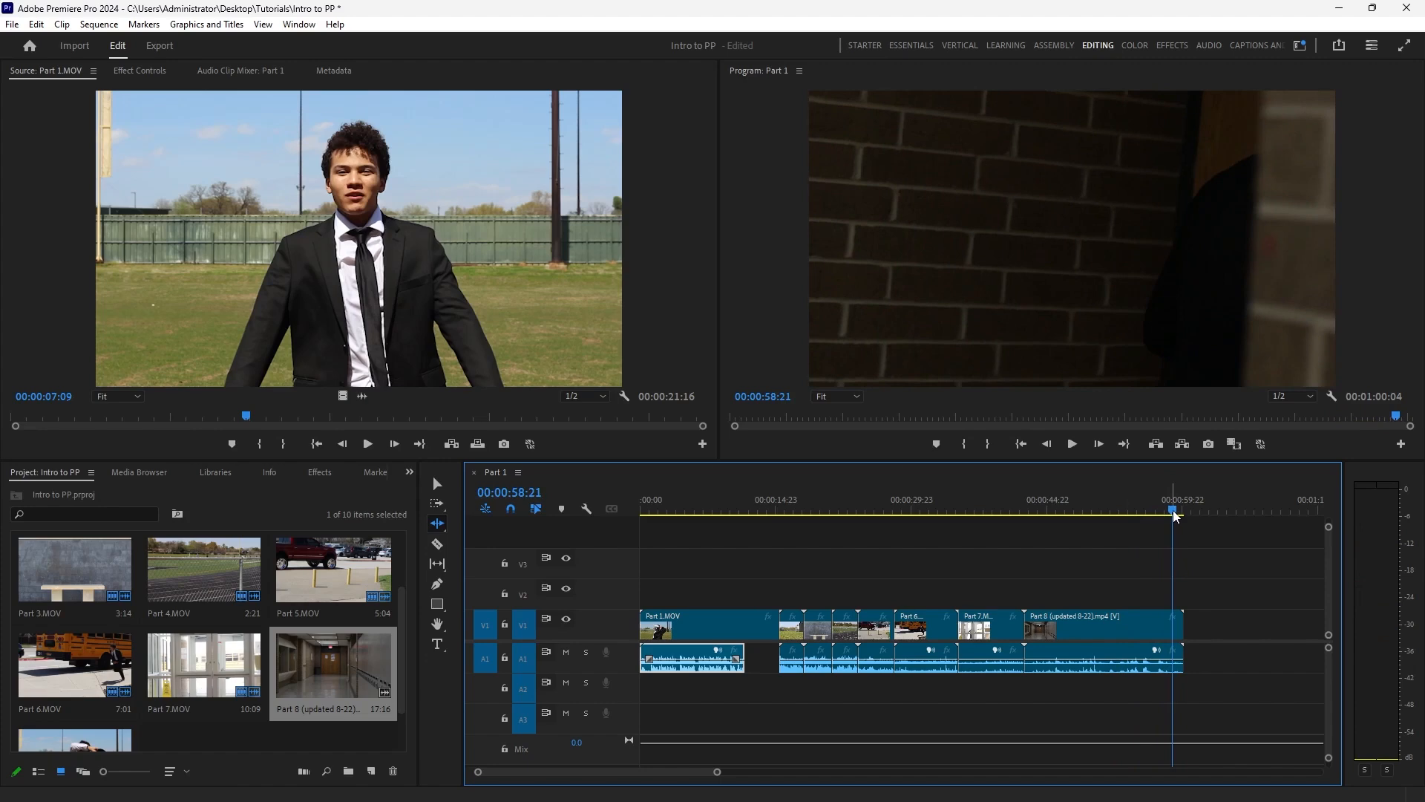
drag(1175, 517, 1170, 518)
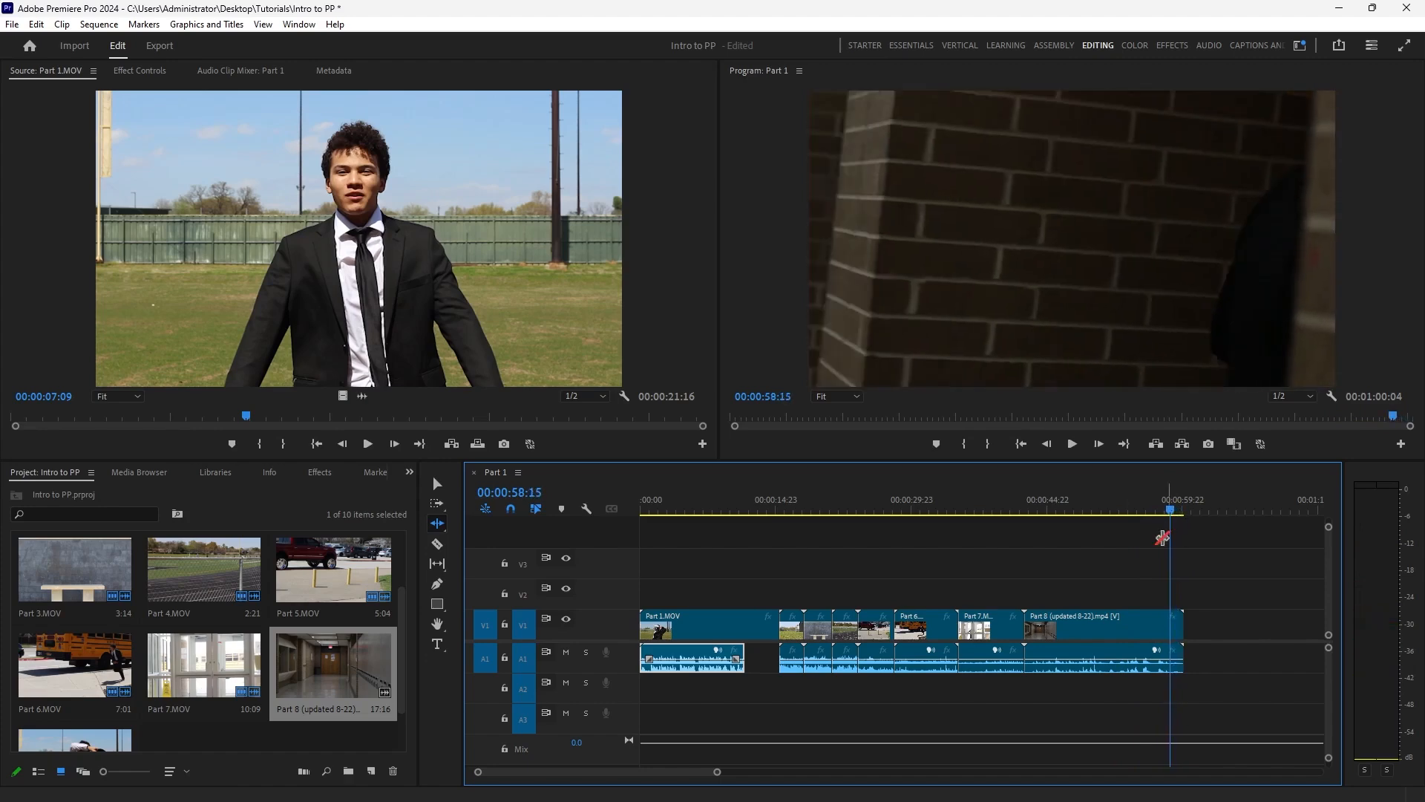
drag(1182, 624, 1170, 624)
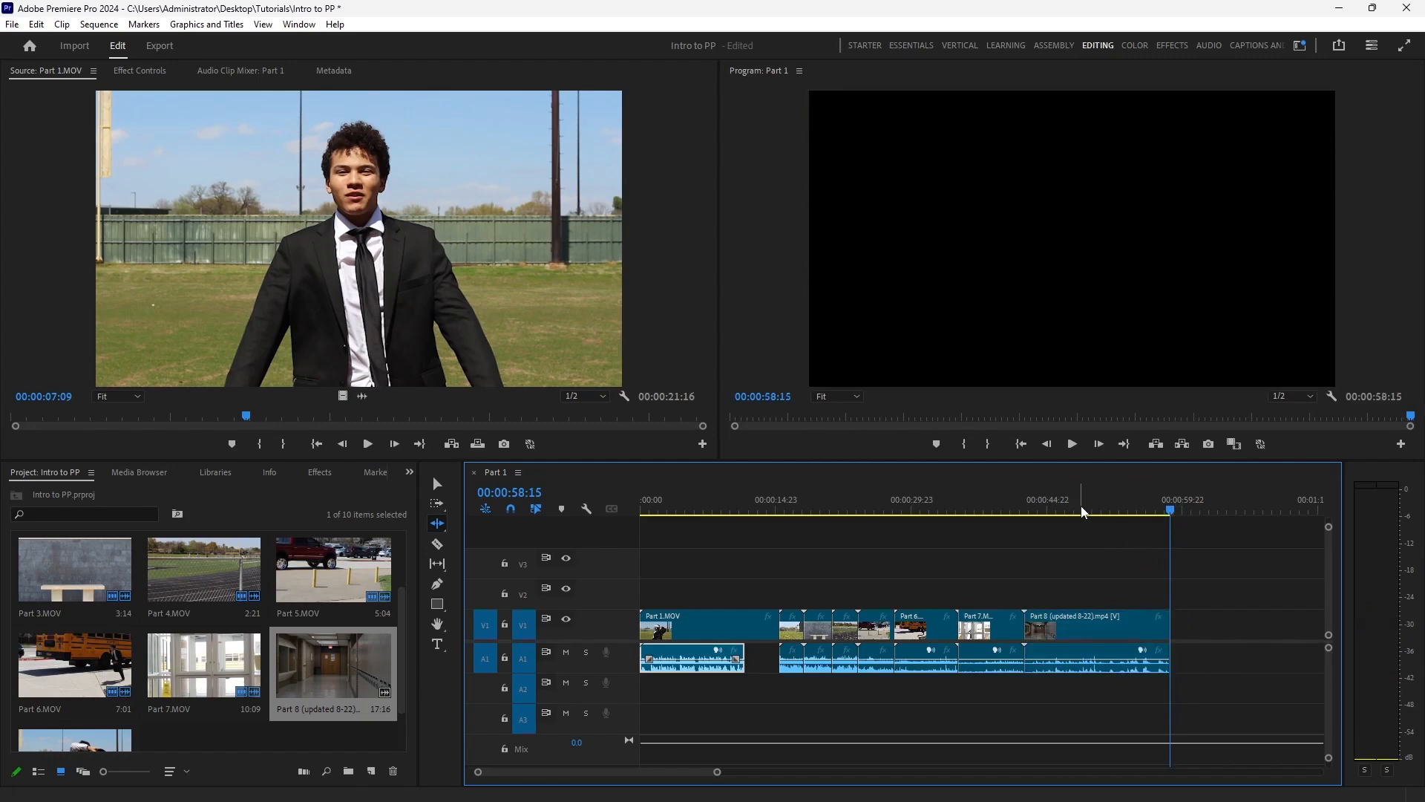
Find the frame at 00:00:50:05 in the Part 8 clip and split its video and audio there with the Razor tool.
mouse_move(1083, 510)
mouse_down()
mouse_move(1177, 518)
mouse_move(1086, 521)
mouse_up()
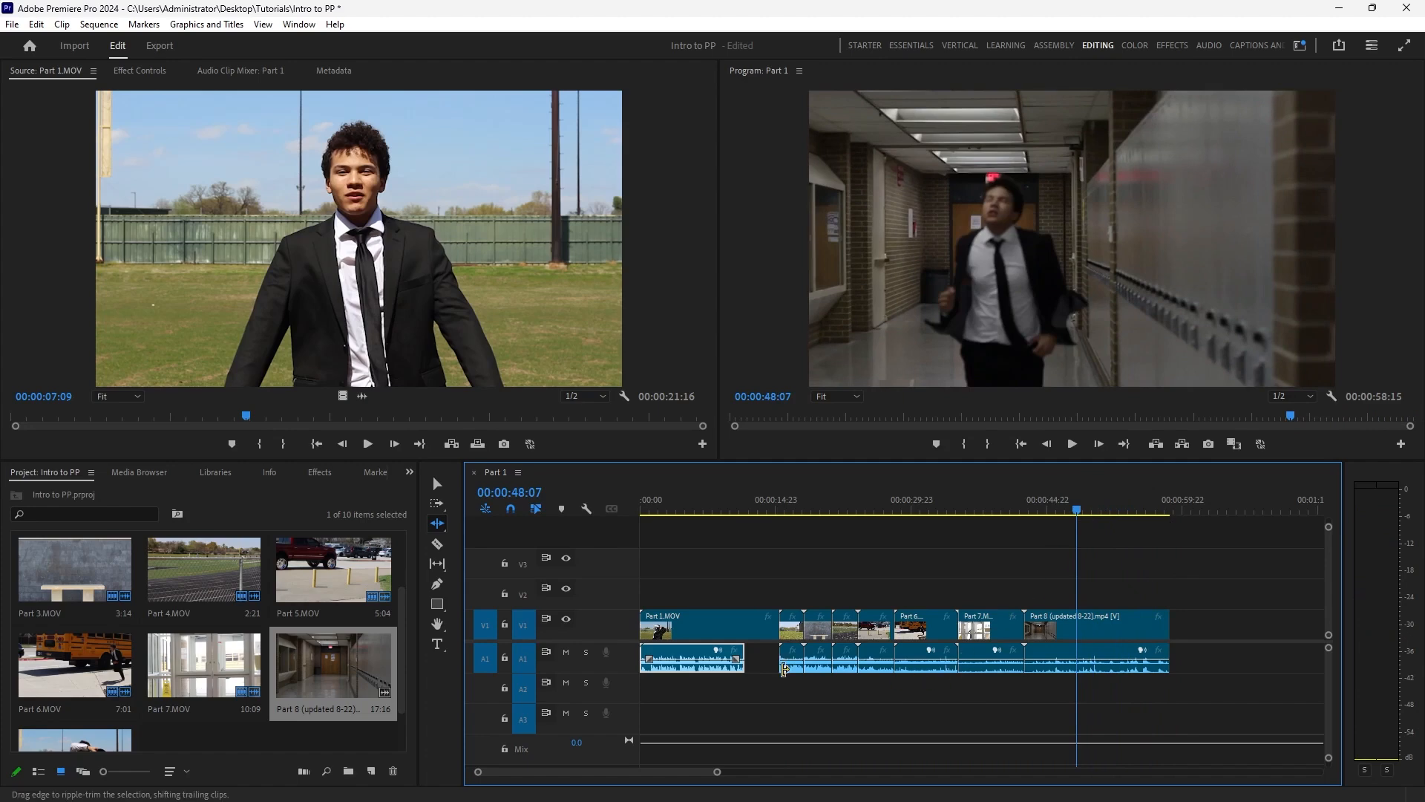
drag(1078, 511, 1104, 516)
key(space)
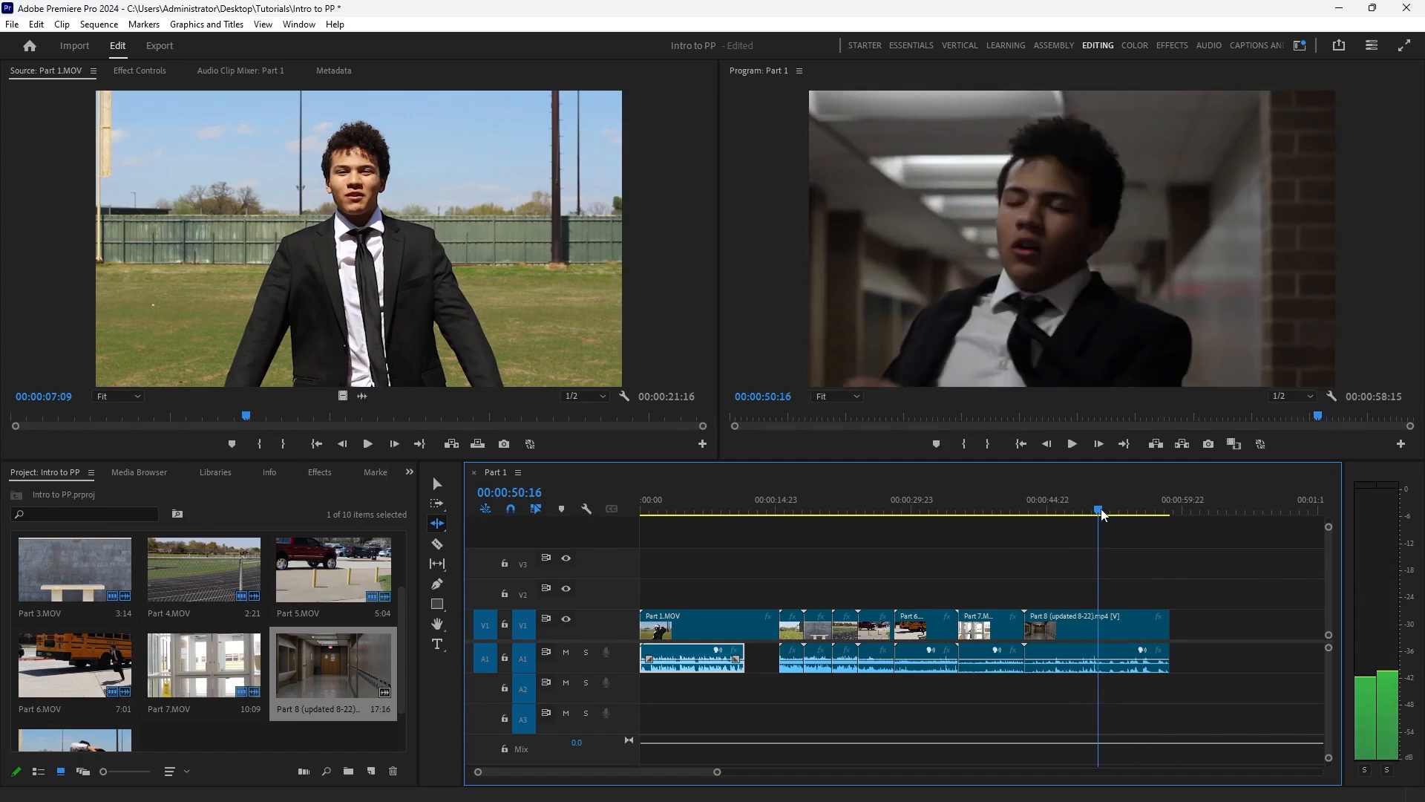
key(space)
click(1095, 511)
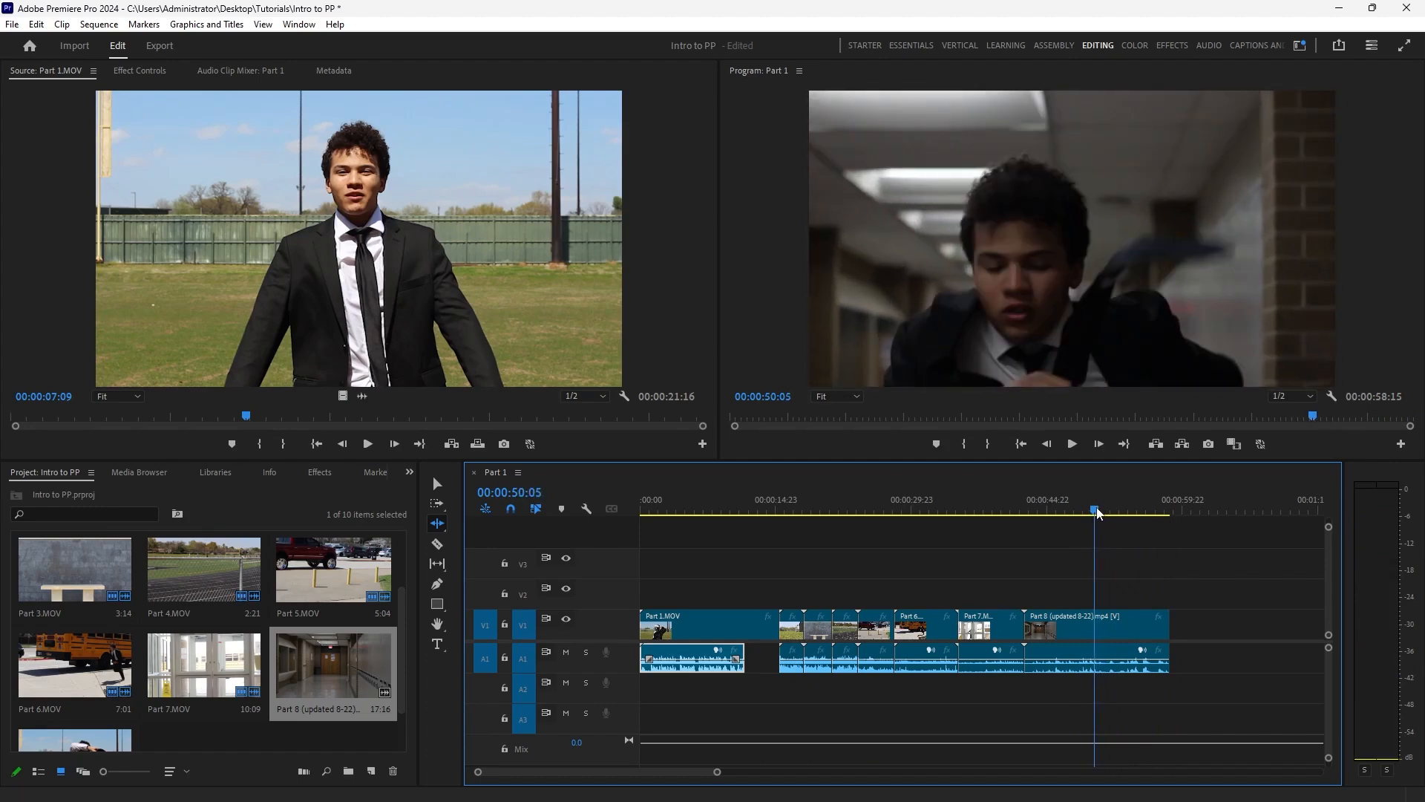
click(445, 485)
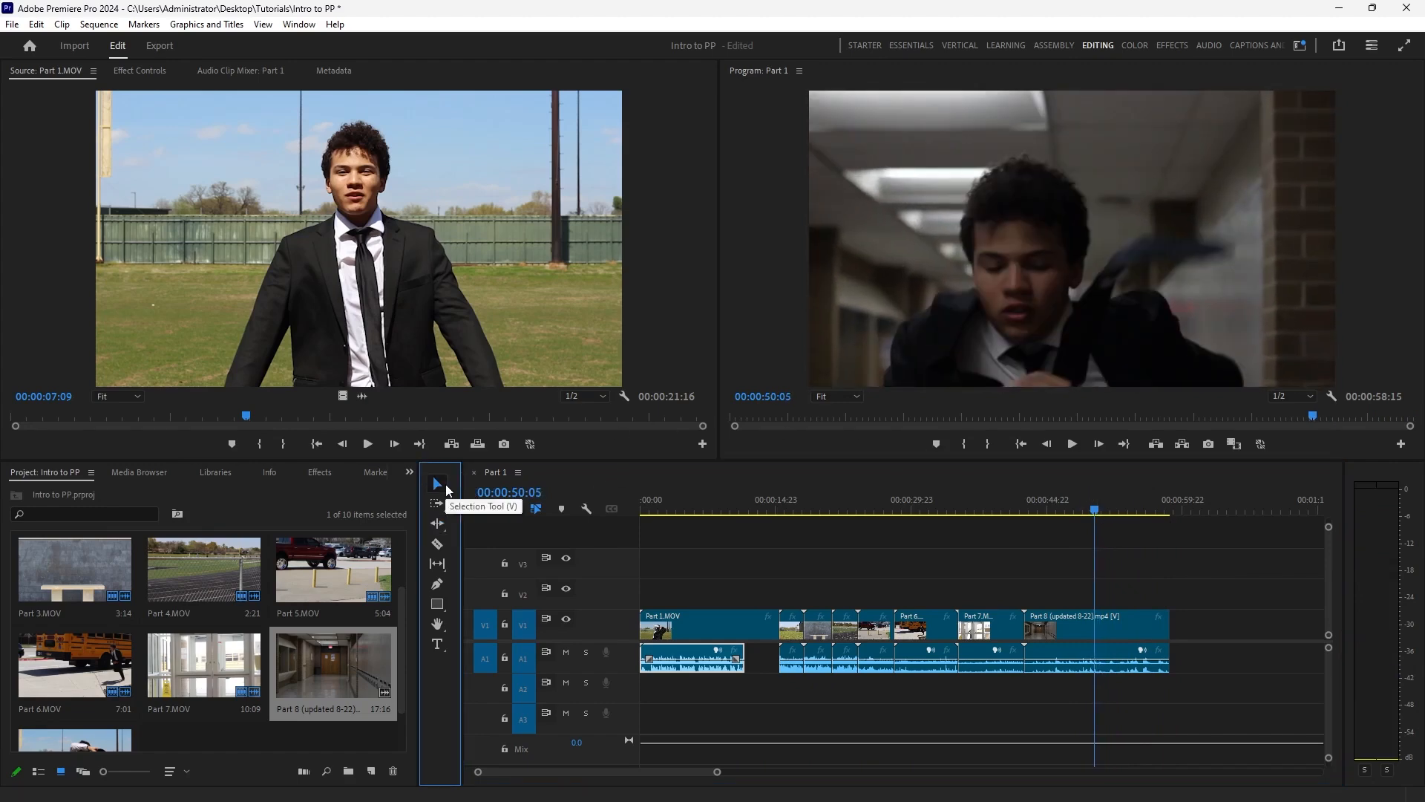
click(437, 546)
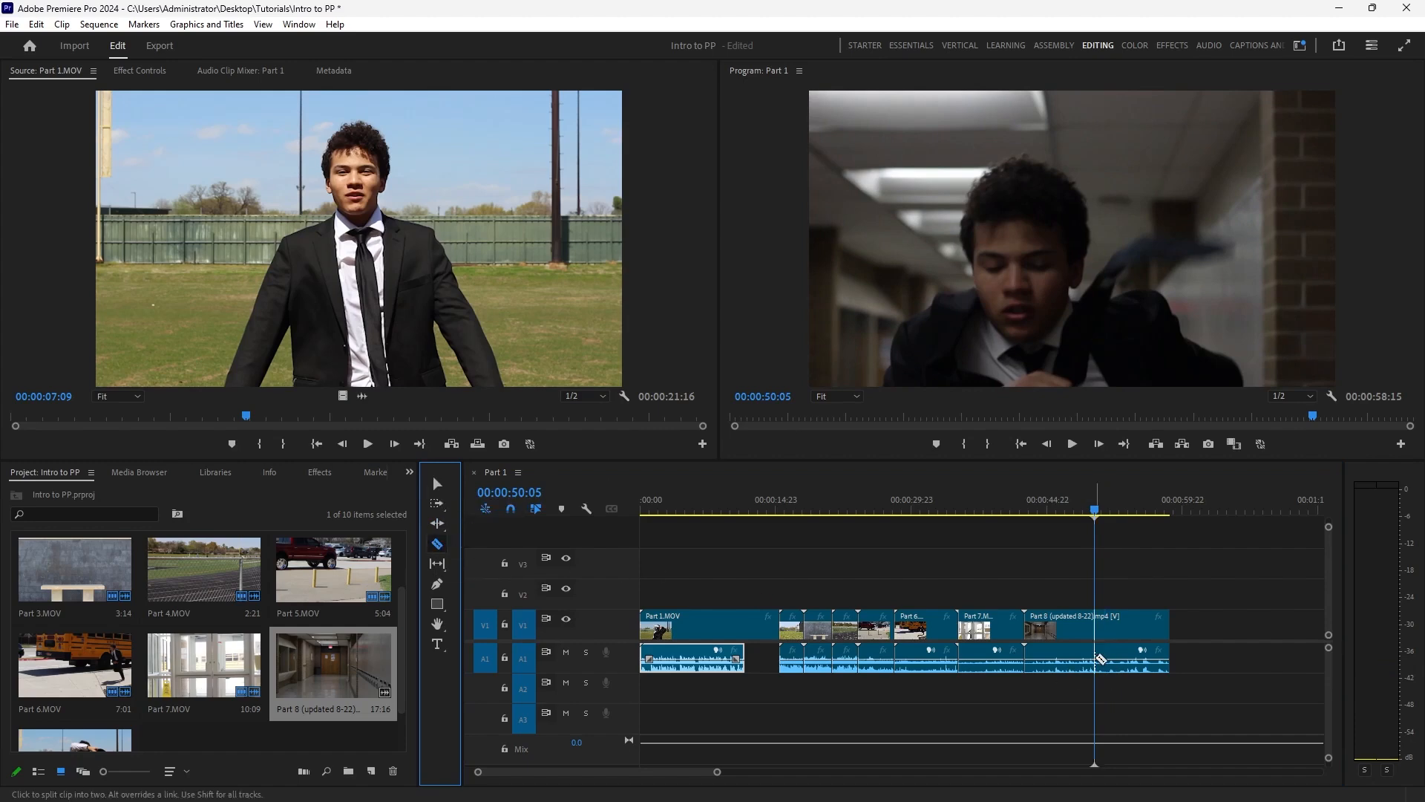
click(1097, 658)
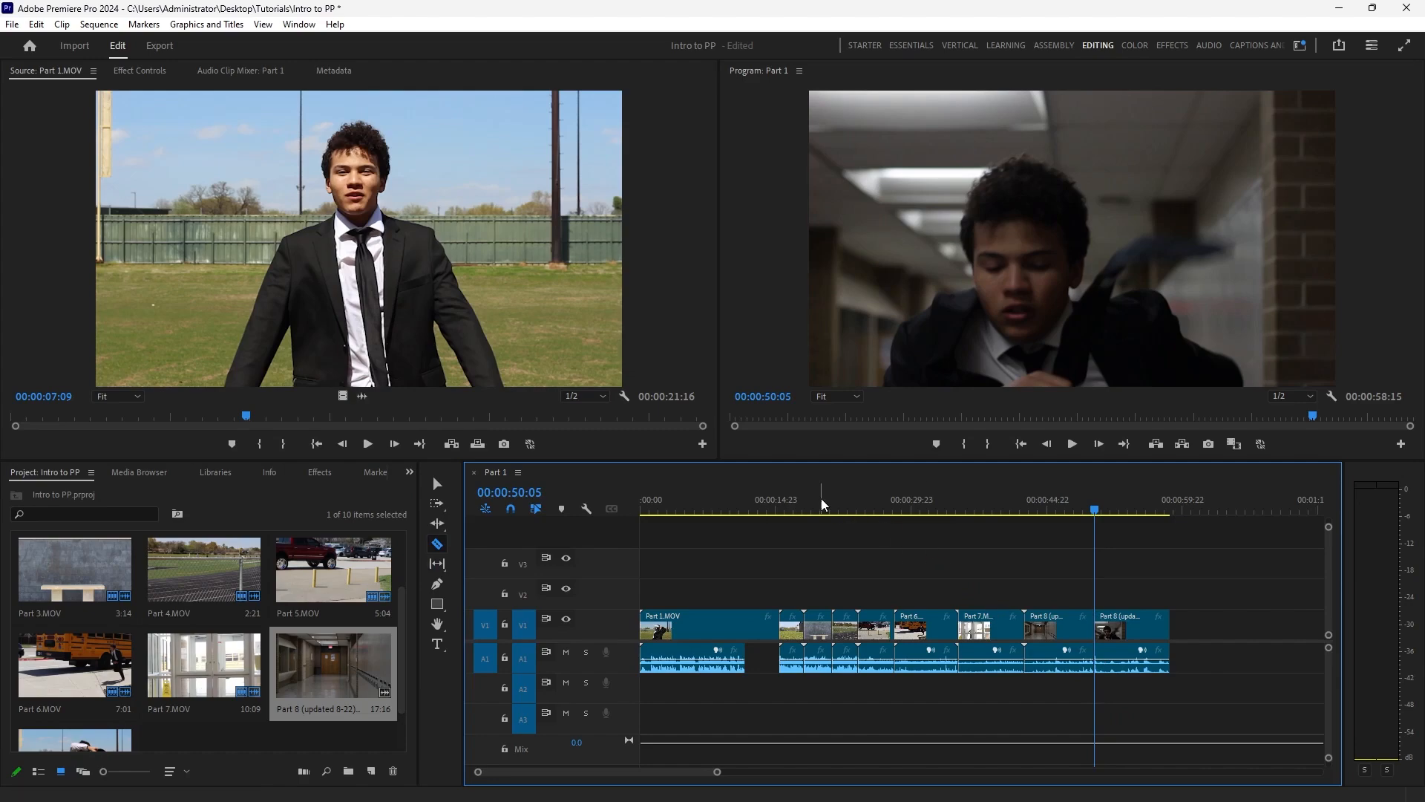
Scrub the sequence, return the playhead to 00:00:00:00, and preview the Music for Landry Run audio on its own.
drag(820, 499, 847, 499)
drag(998, 507, 532, 553)
drag(401, 668, 413, 567)
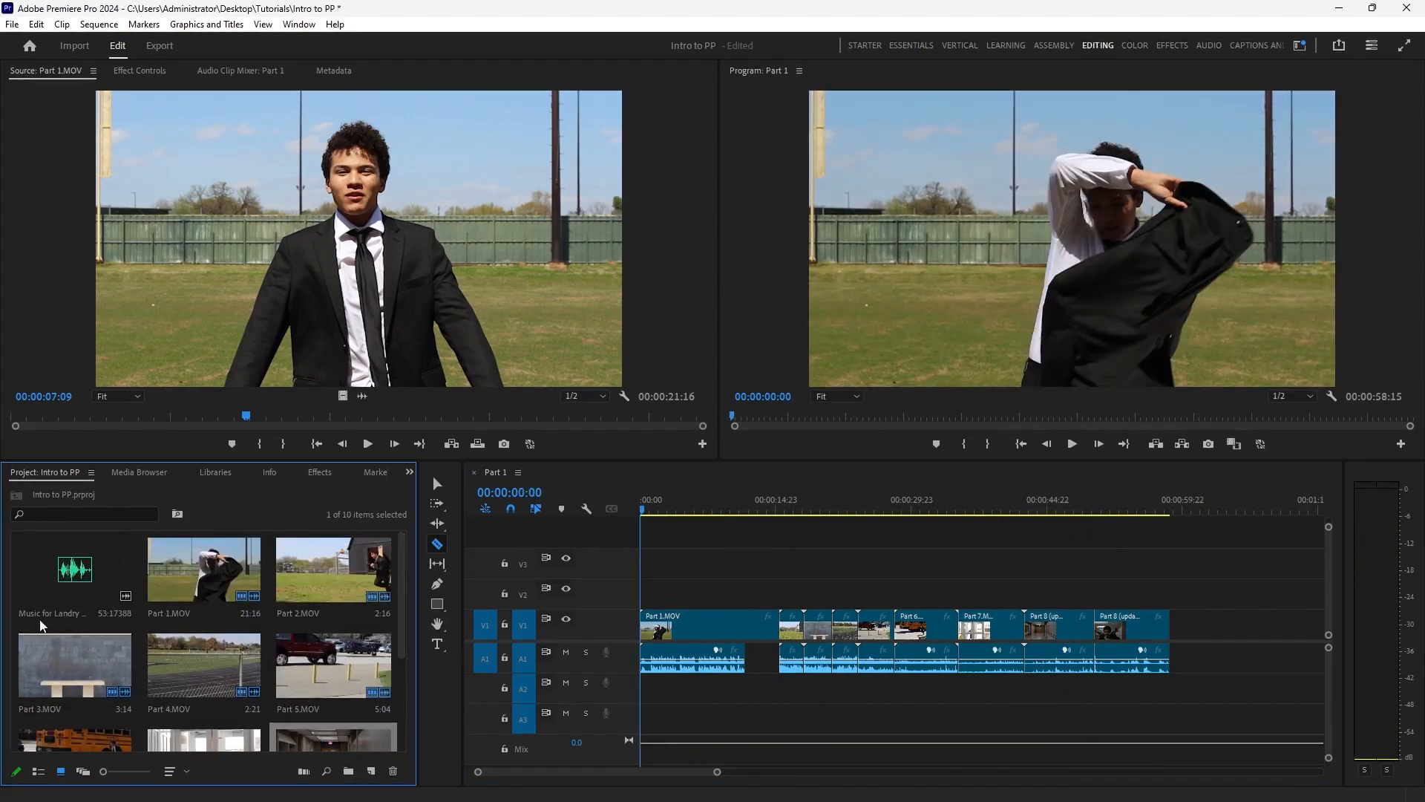
double_click(87, 576)
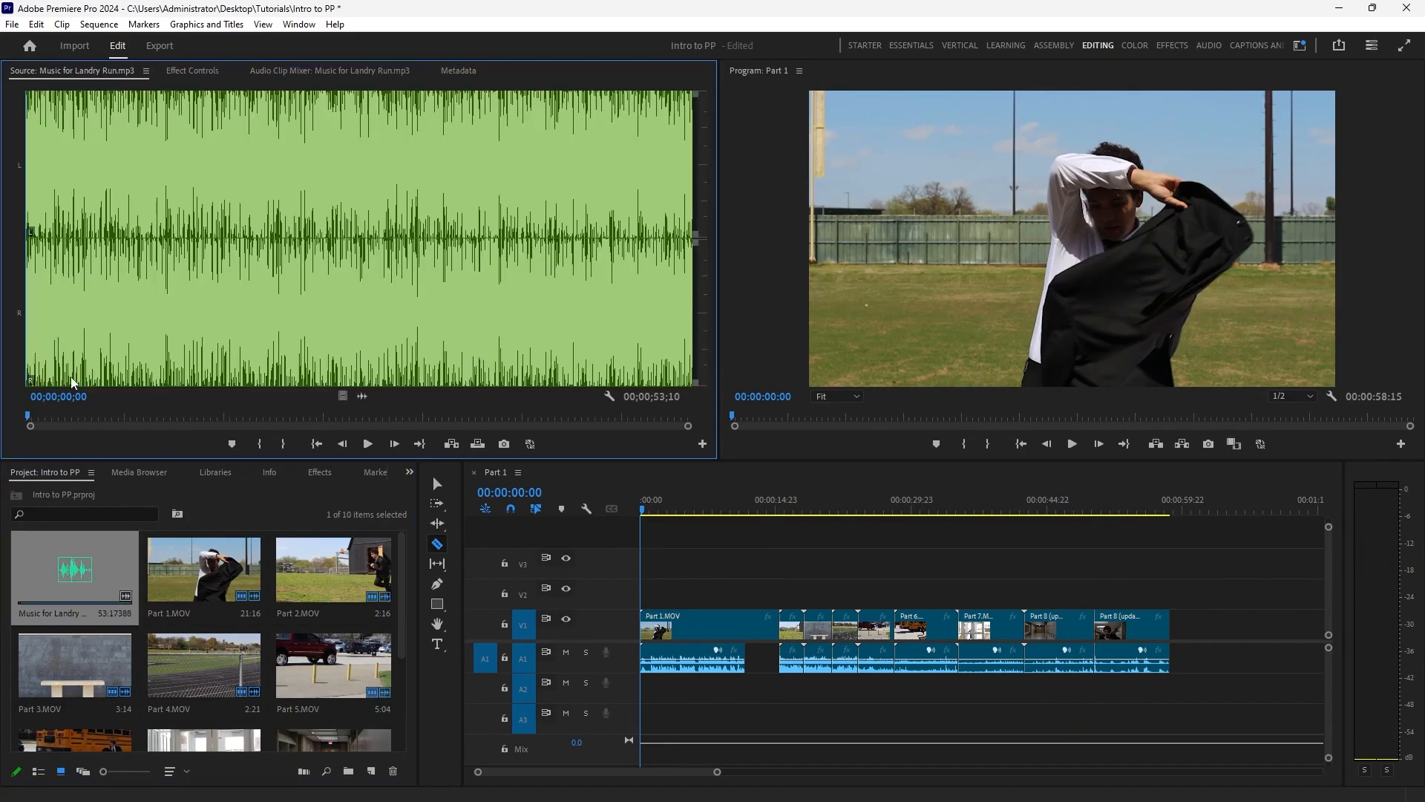
click(367, 444)
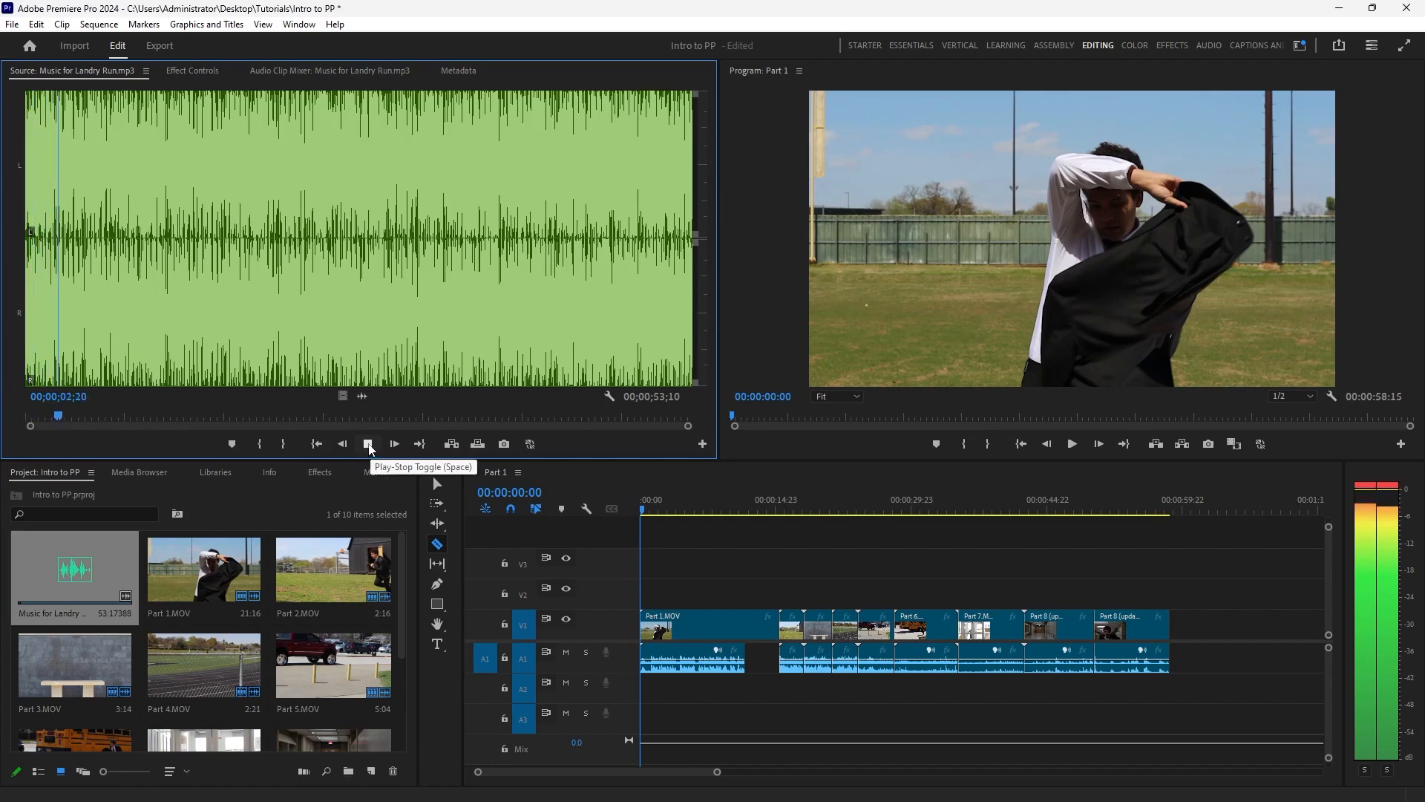
click(368, 444)
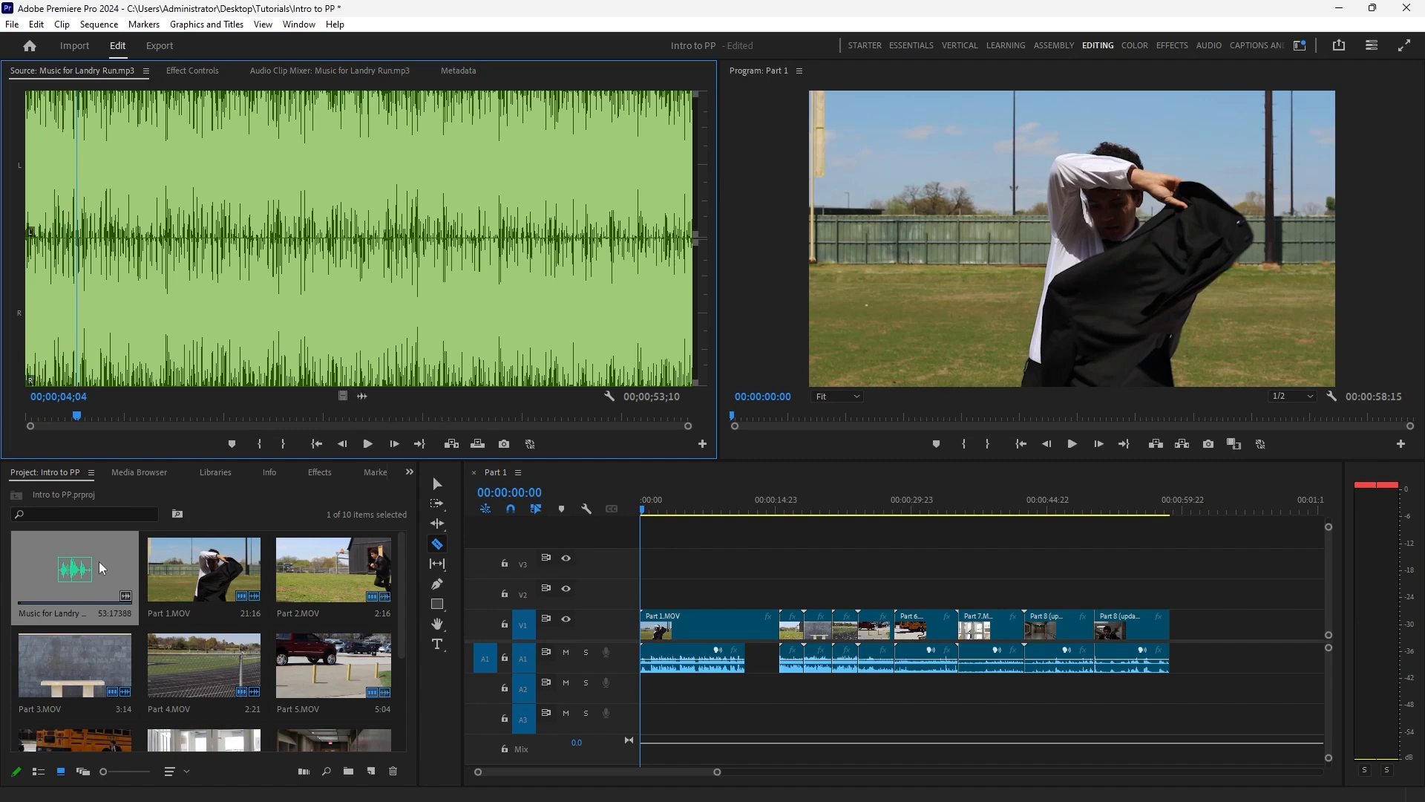
Place the Music for Landry Run audio on A2 starting at 00:00:11:17 and trim its end to the cut in the Part 8 clip.
drag(102, 568, 757, 693)
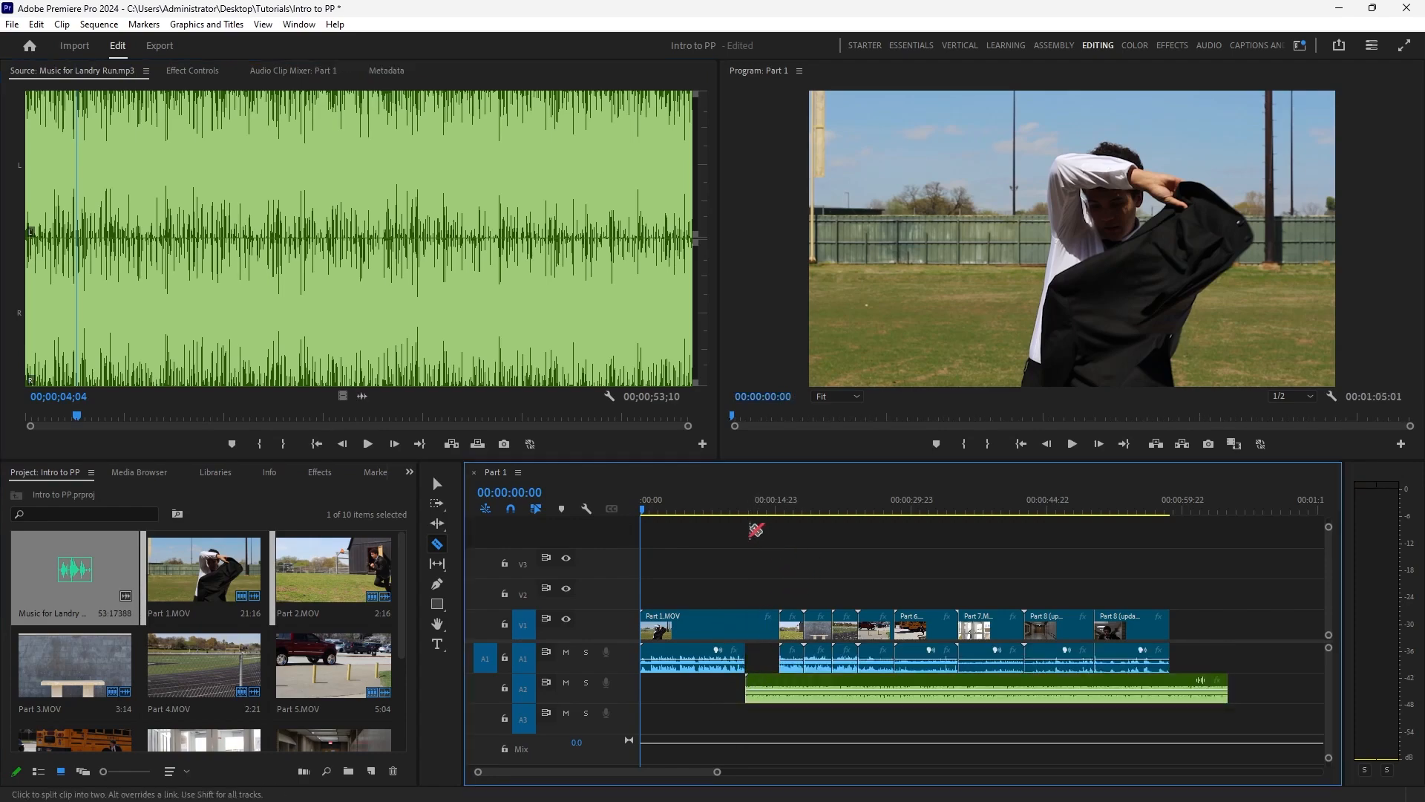
drag(731, 503, 994, 502)
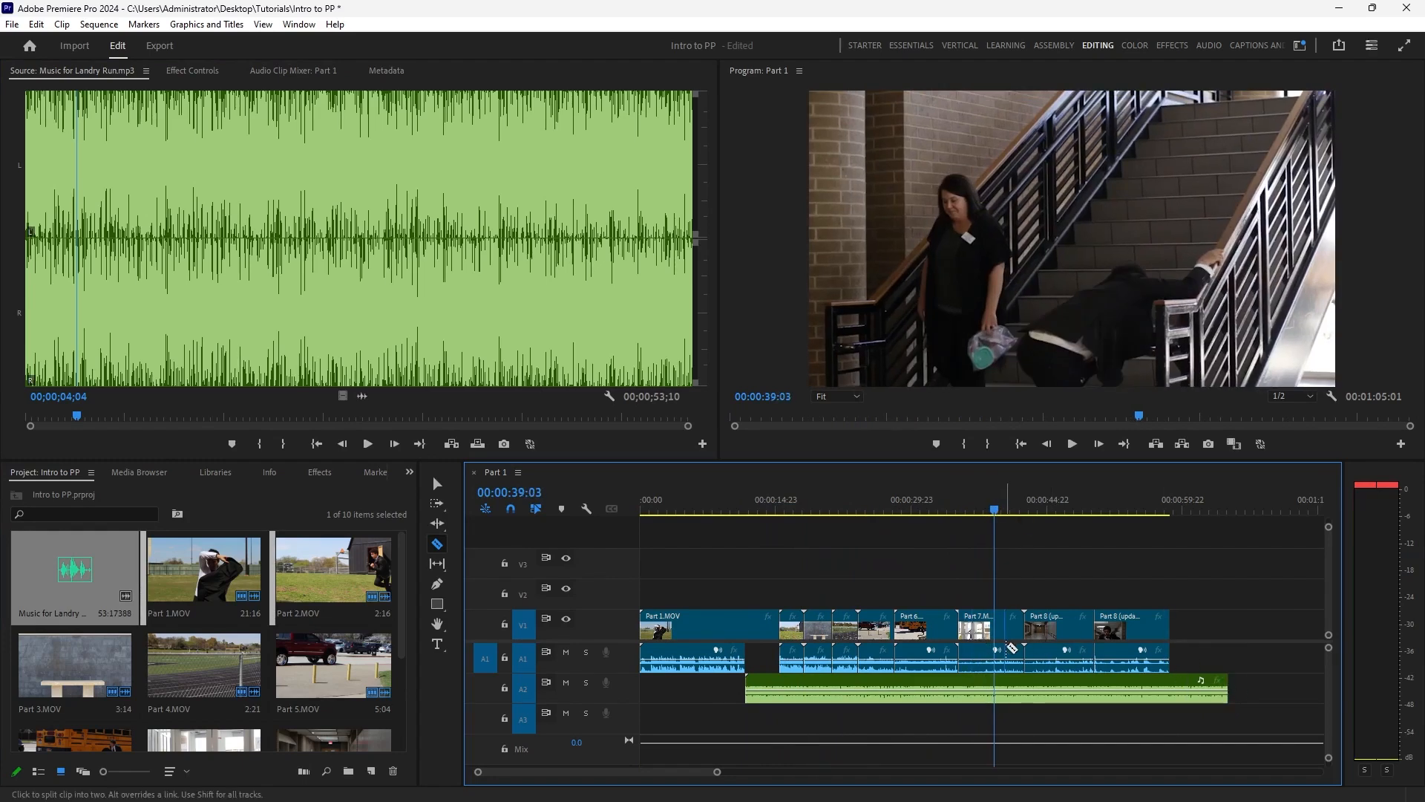
click(438, 484)
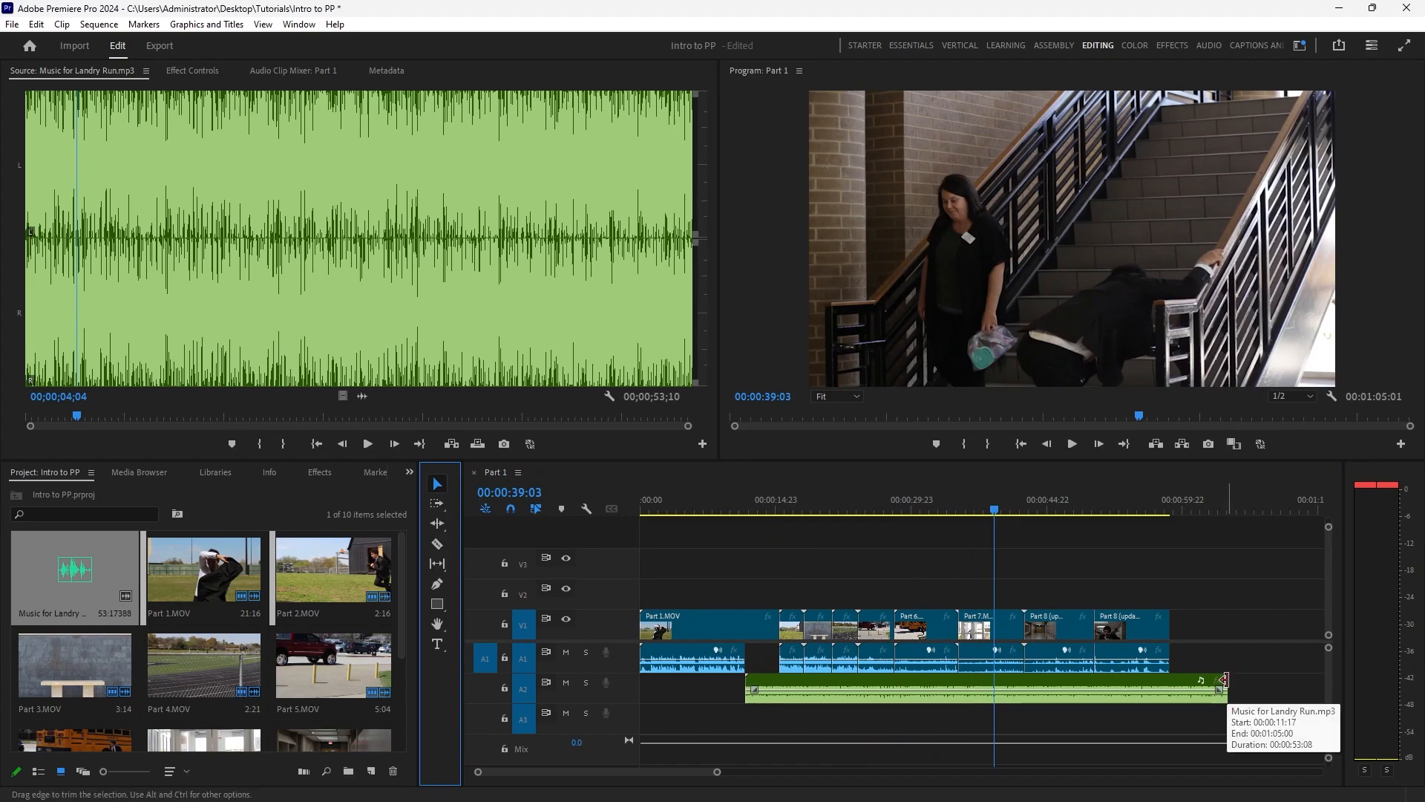
drag(1224, 679, 1087, 685)
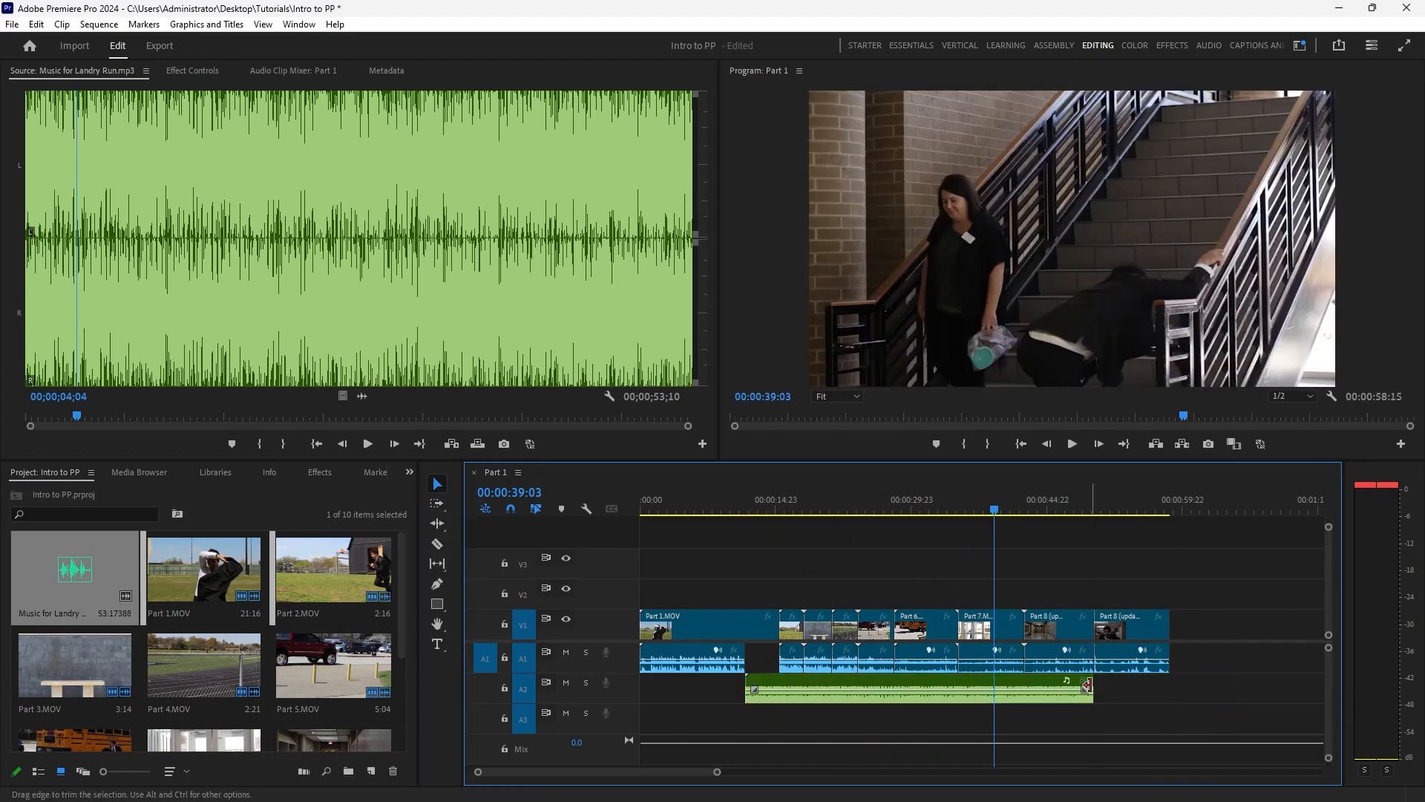
Move the music clip from A2 up to A1 over the running clips' audio, then play and scrub the sequence to check it.
click(941, 678)
drag(942, 677, 944, 662)
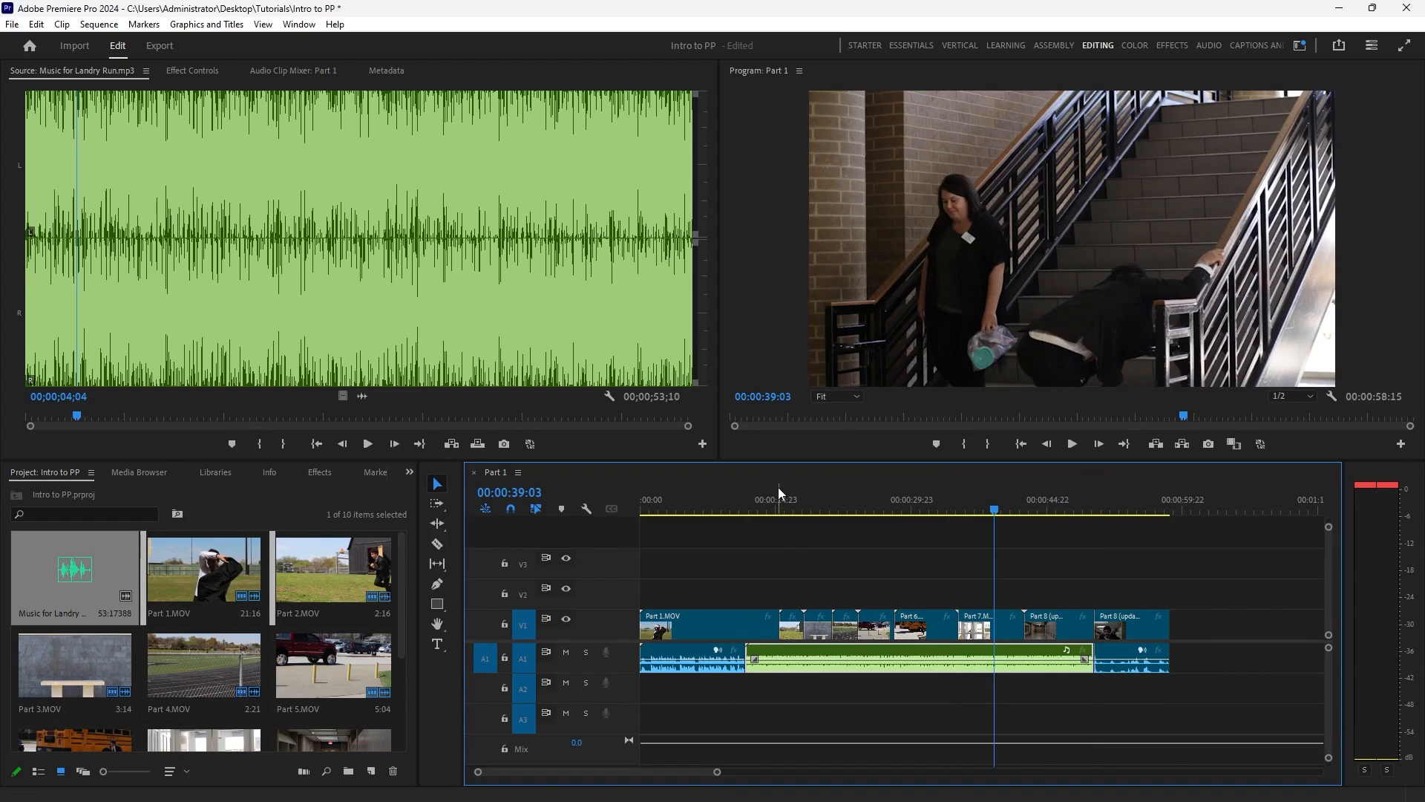
click(736, 507)
key(space)
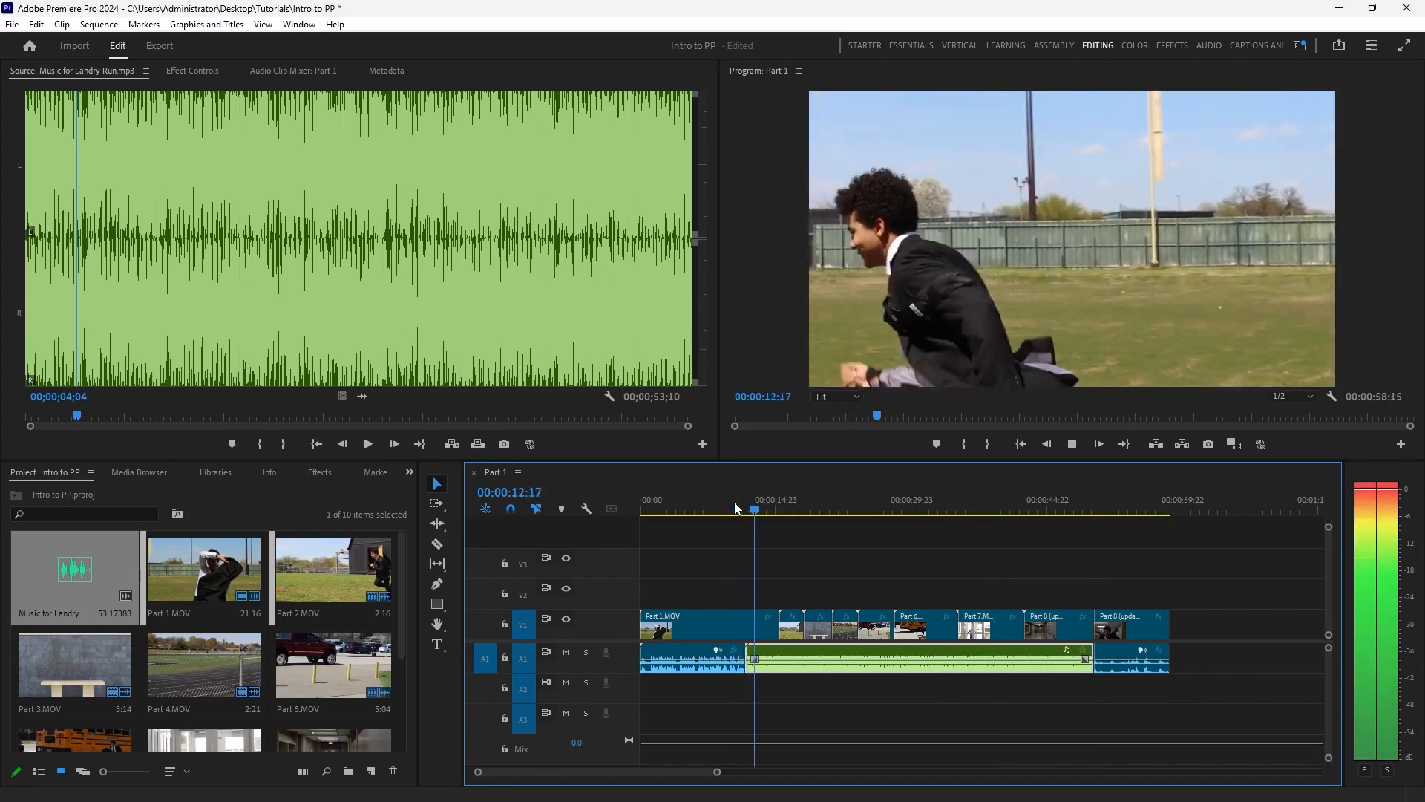
key(space)
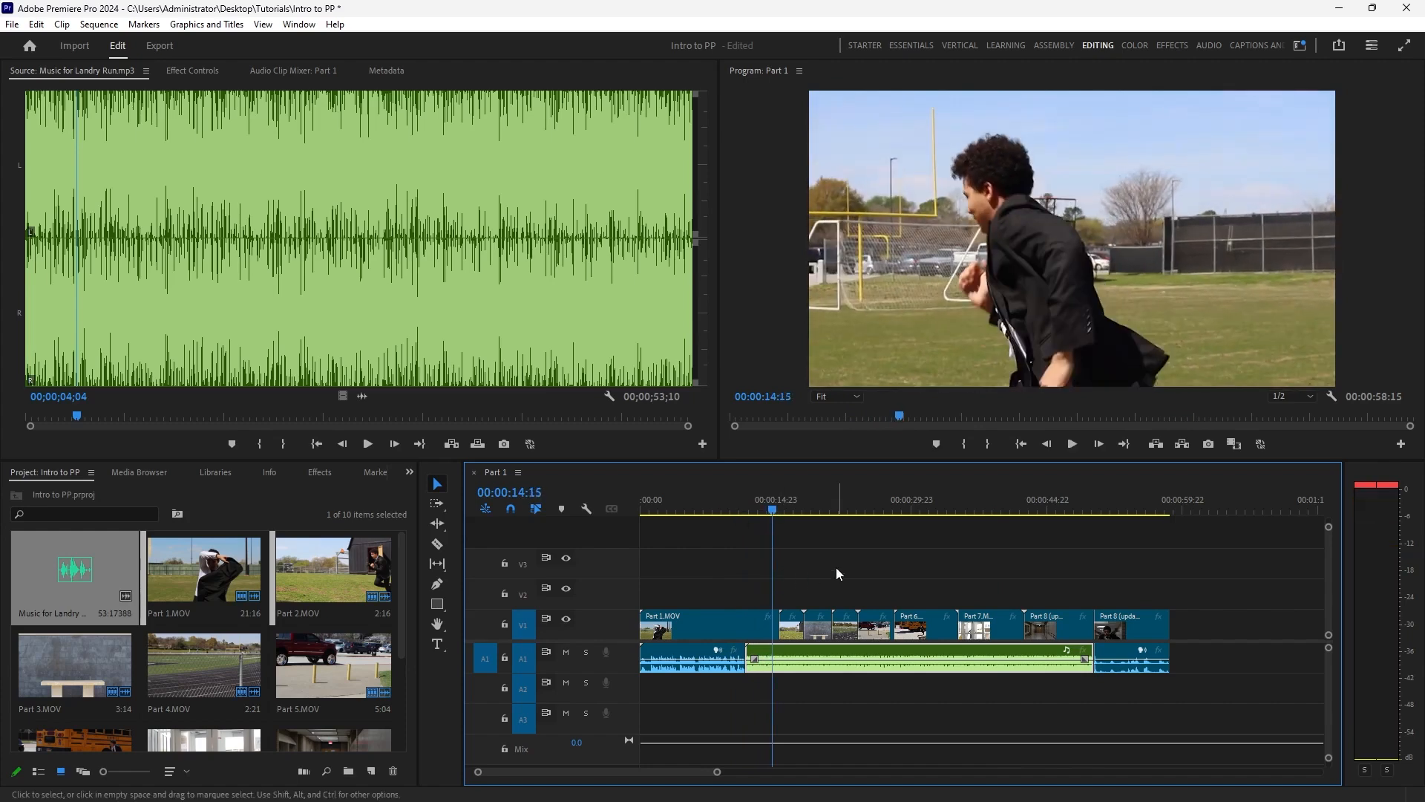
drag(1017, 505, 1138, 483)
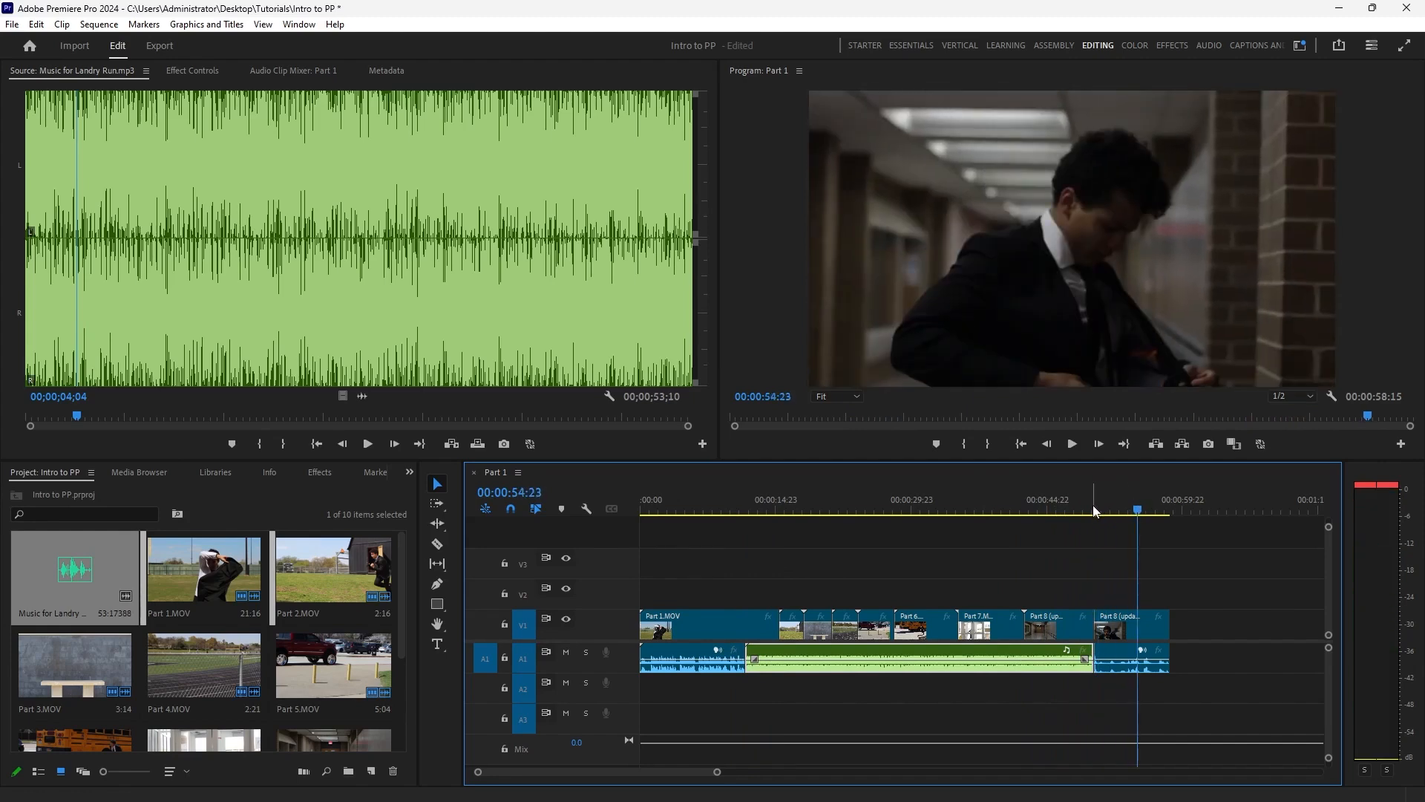
Draw a text box over the sky beside the man at 00:00:00:00 and enter YOUR NAME on two lines.
mouse_move(1023, 800)
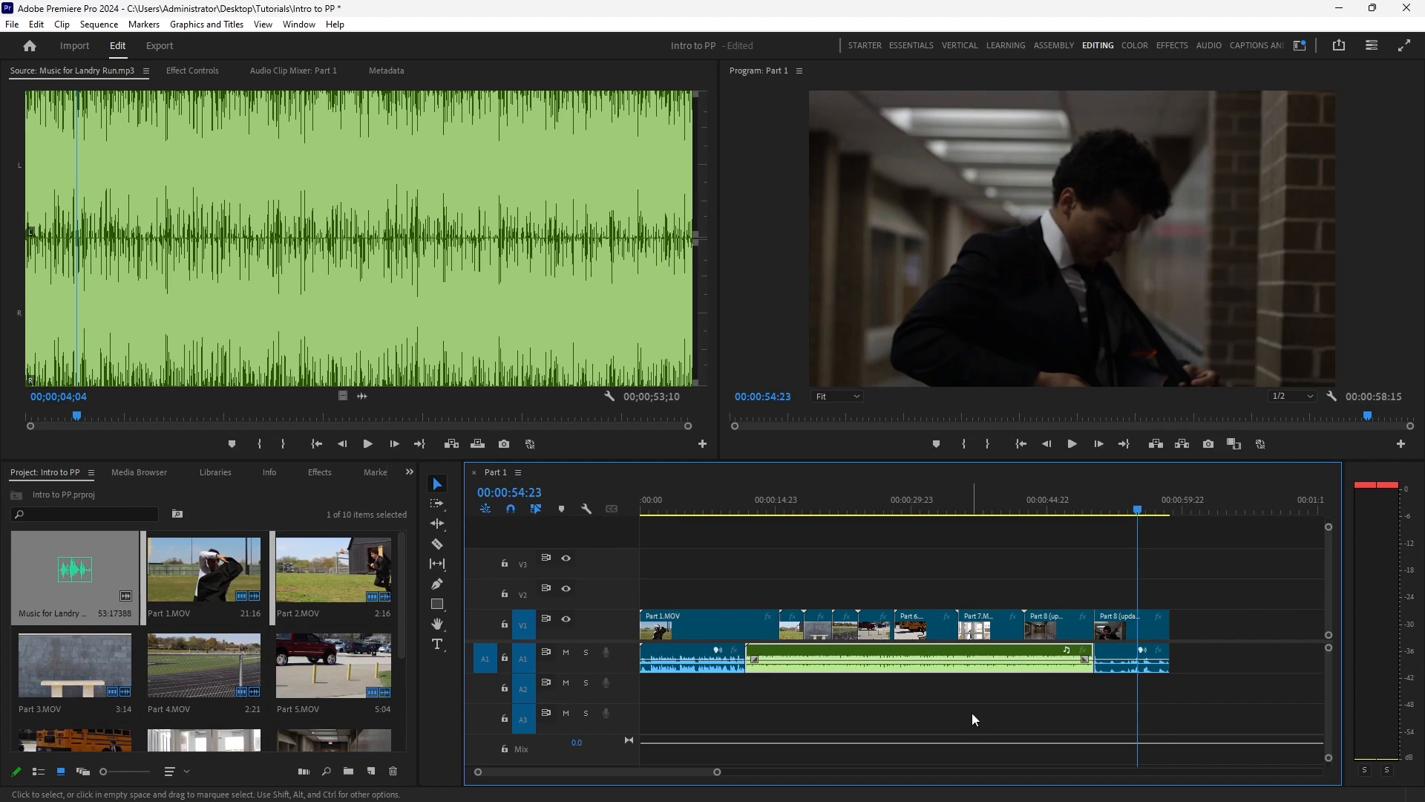
click(437, 644)
drag(649, 511, 633, 509)
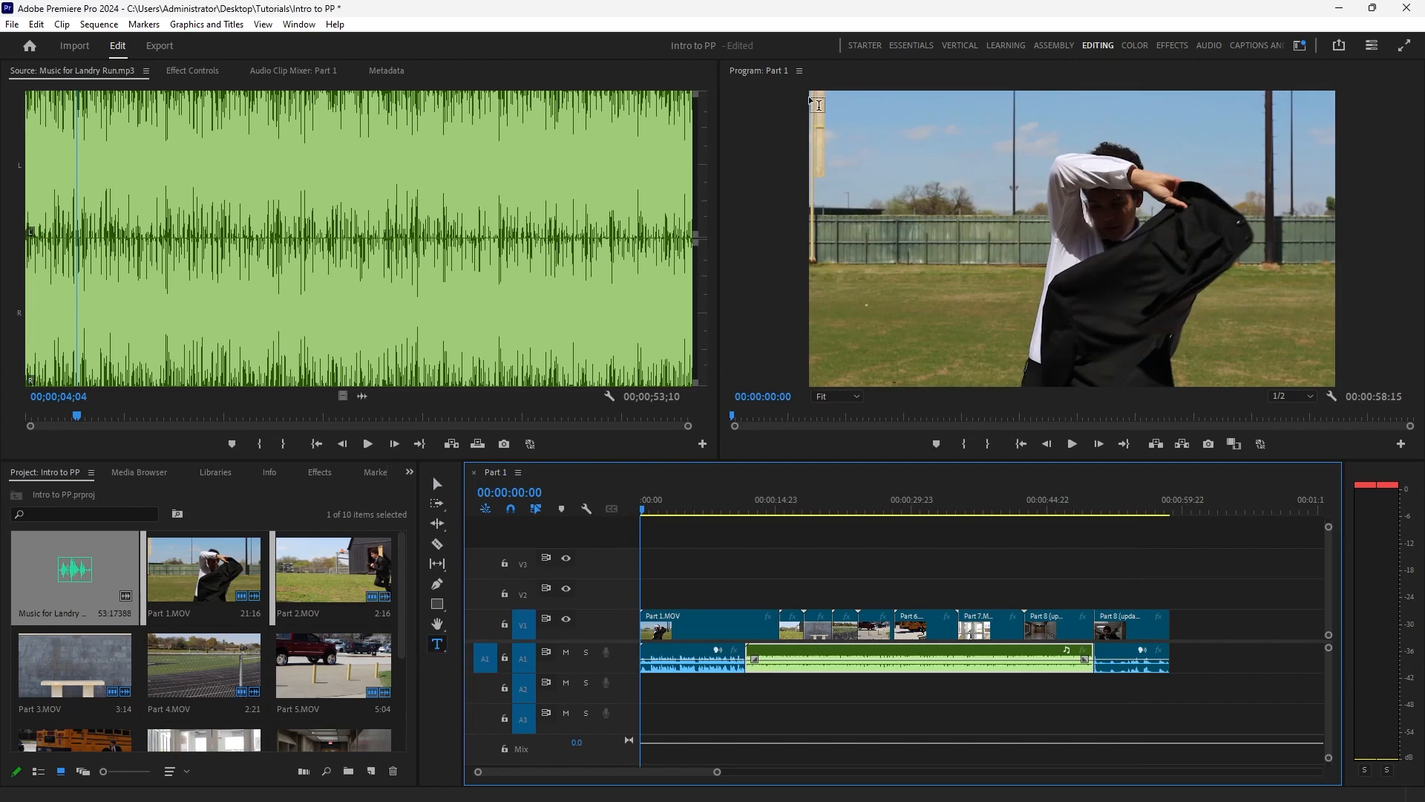
drag(828, 112, 1047, 214)
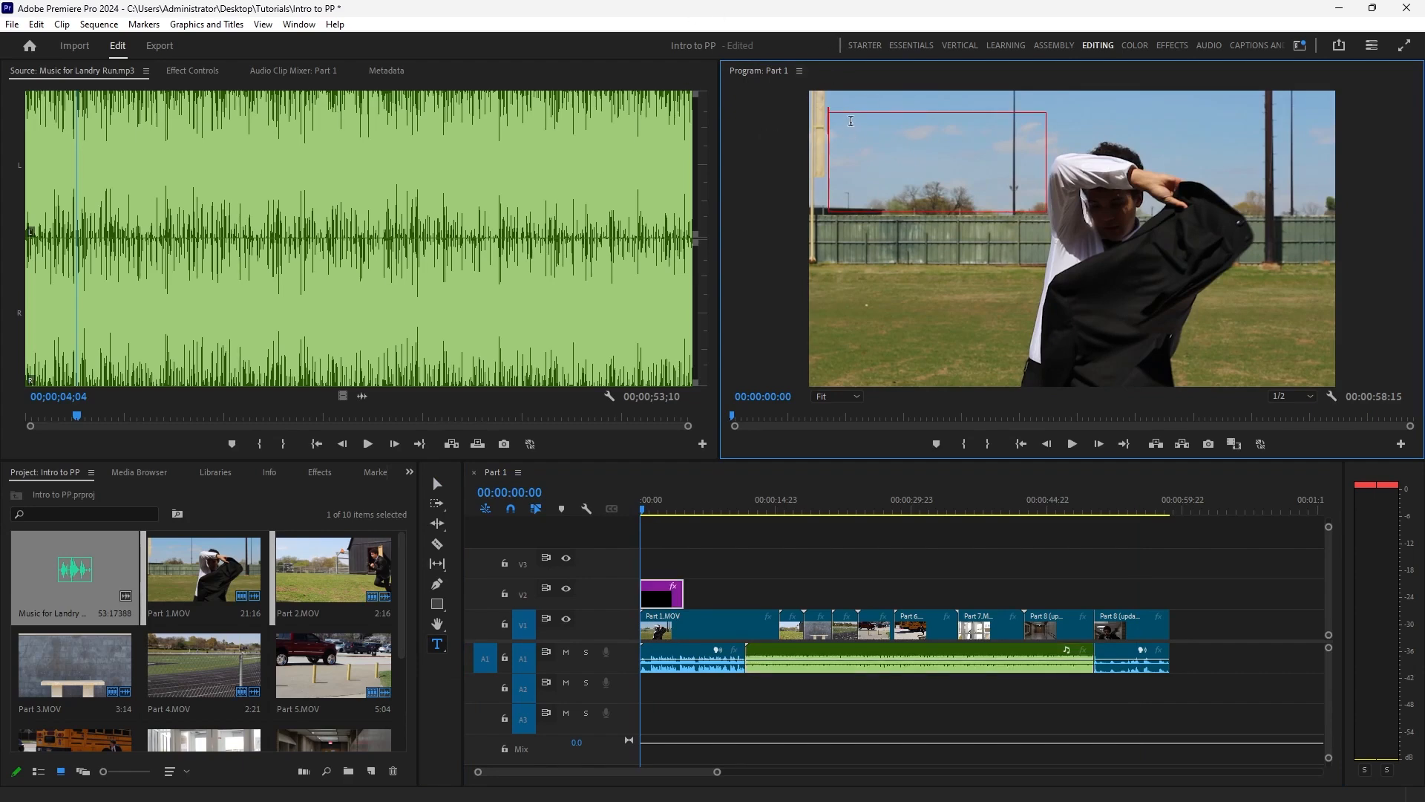
text(YOUR)
key(Return)
text(NAME)
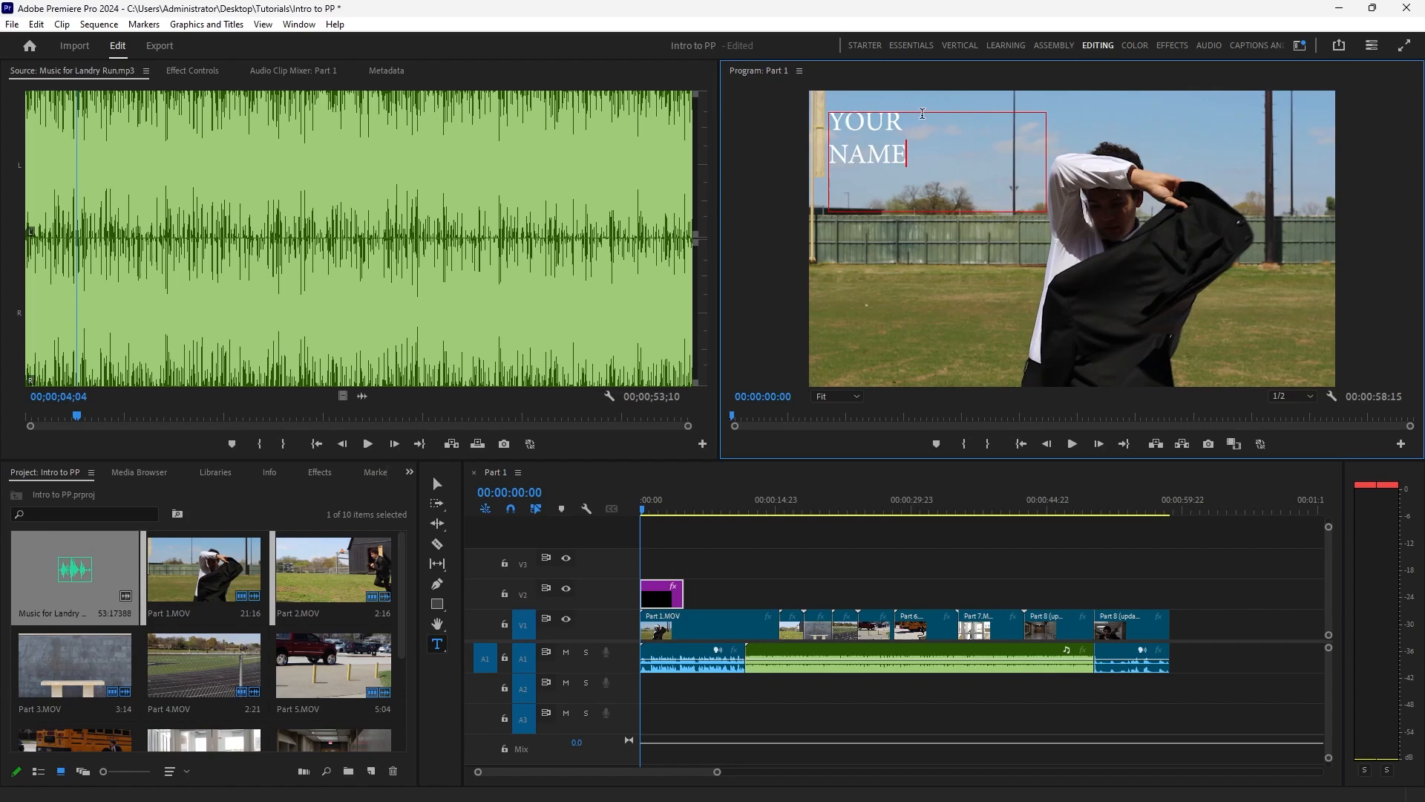
Format the YOUR NAME title in Comic Sans MS Bold at font size 133 with leading -26.
drag(915, 161, 821, 113)
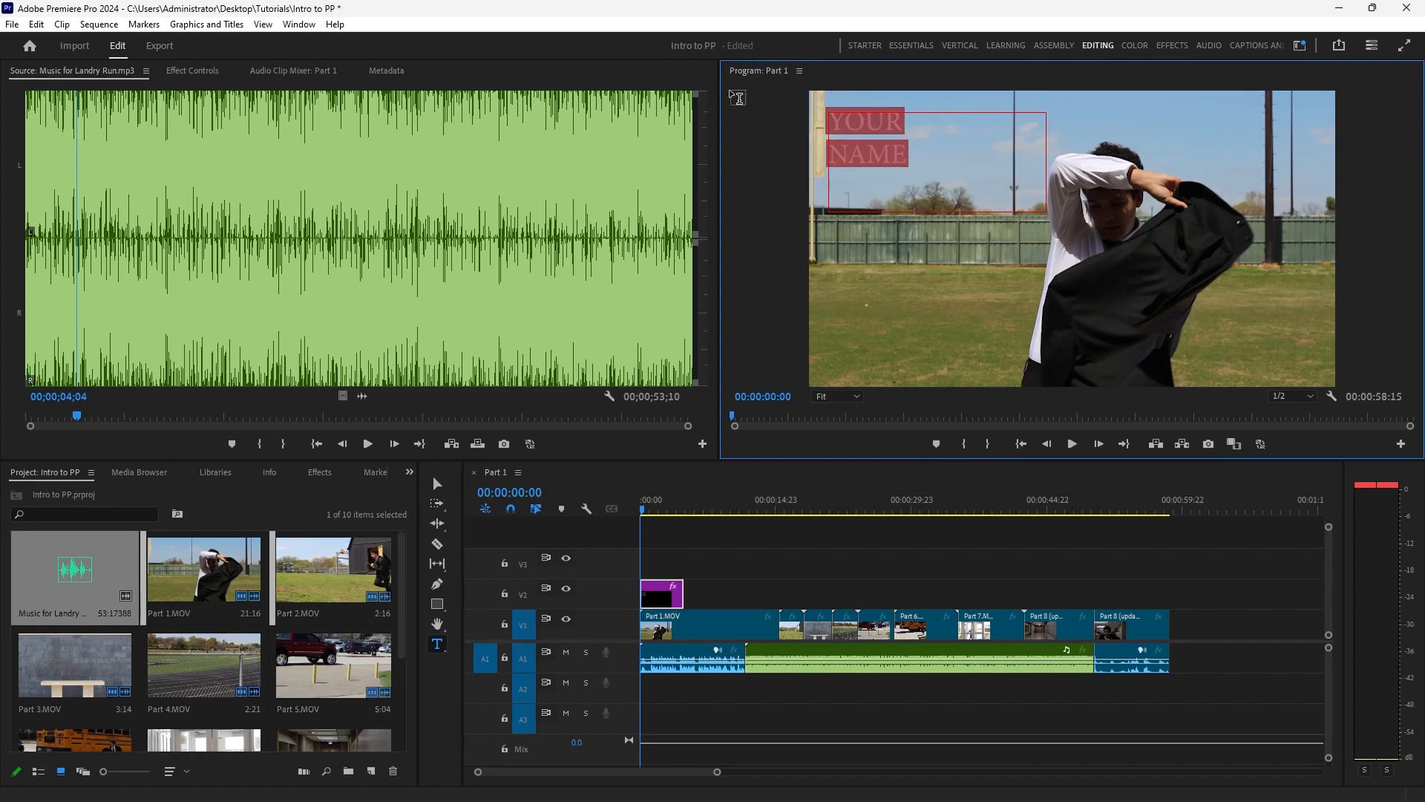
click(207, 75)
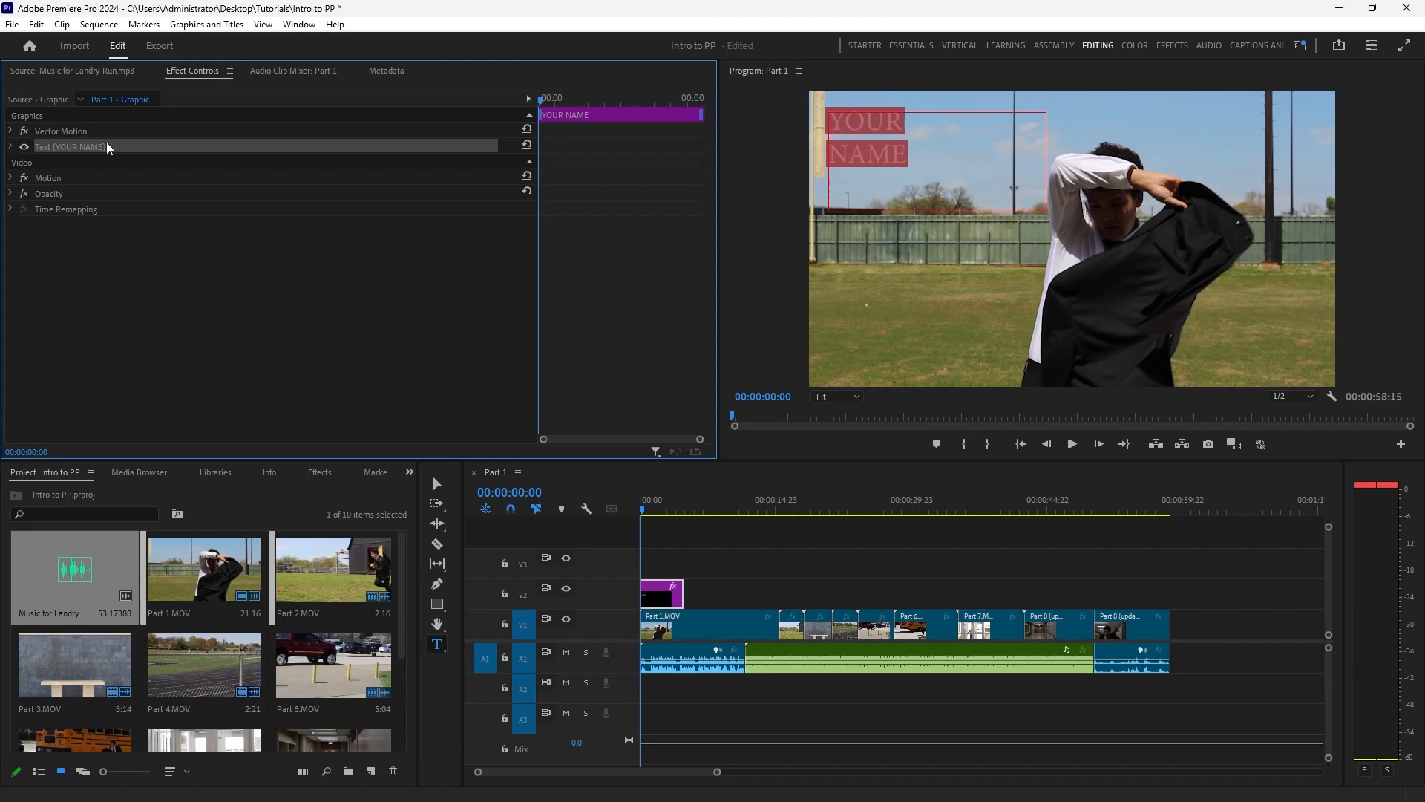
click(10, 149)
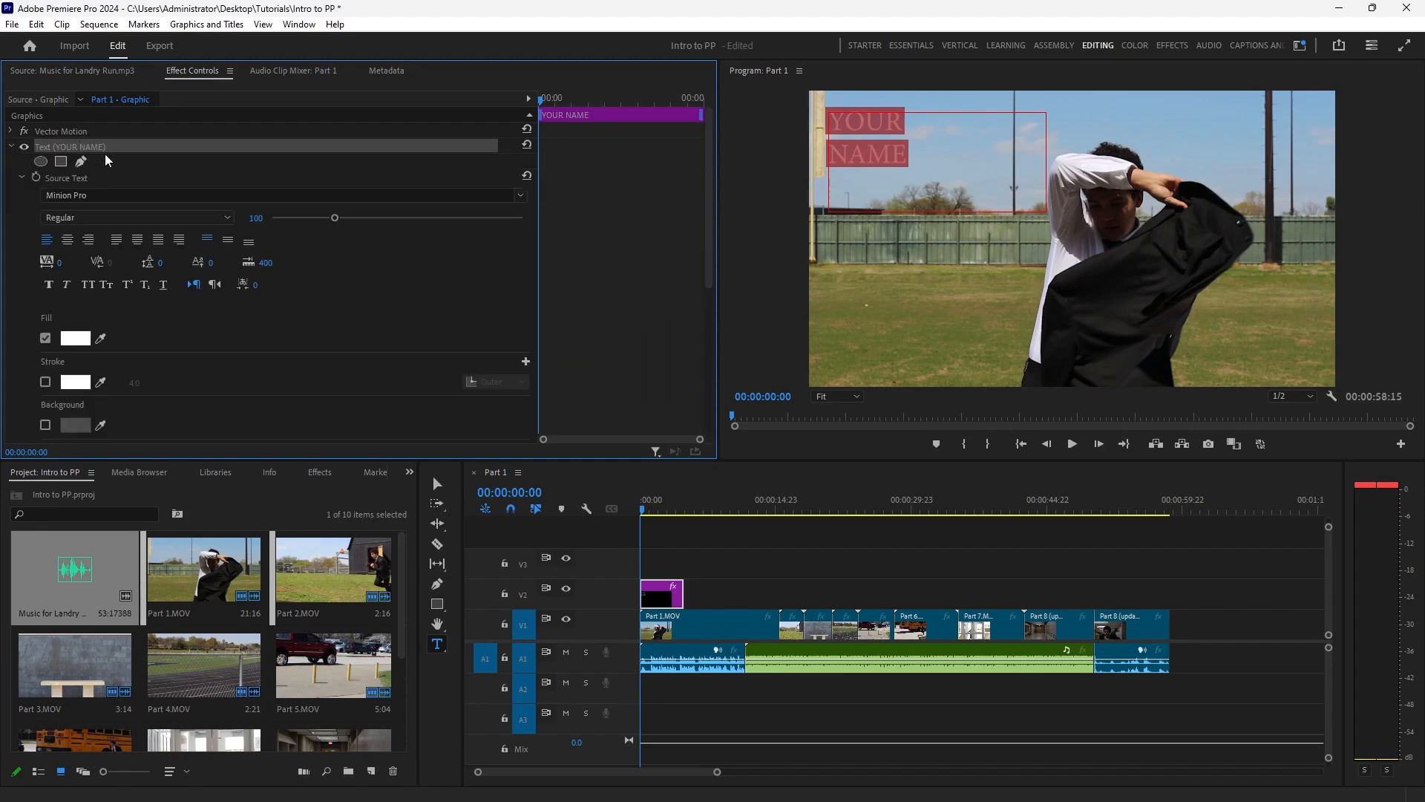
click(520, 195)
scroll(252, 375, up, 3)
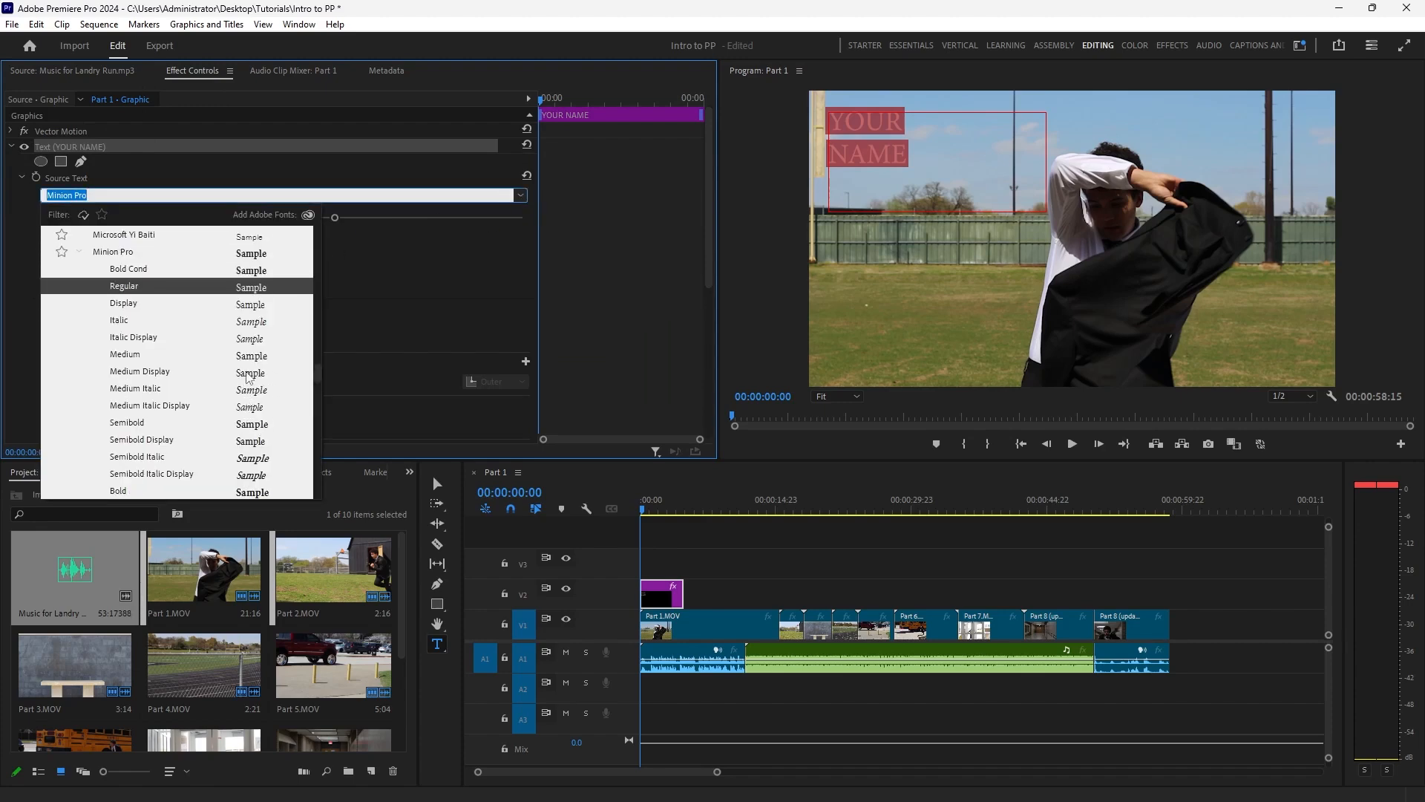
scroll(253, 375, up, 1)
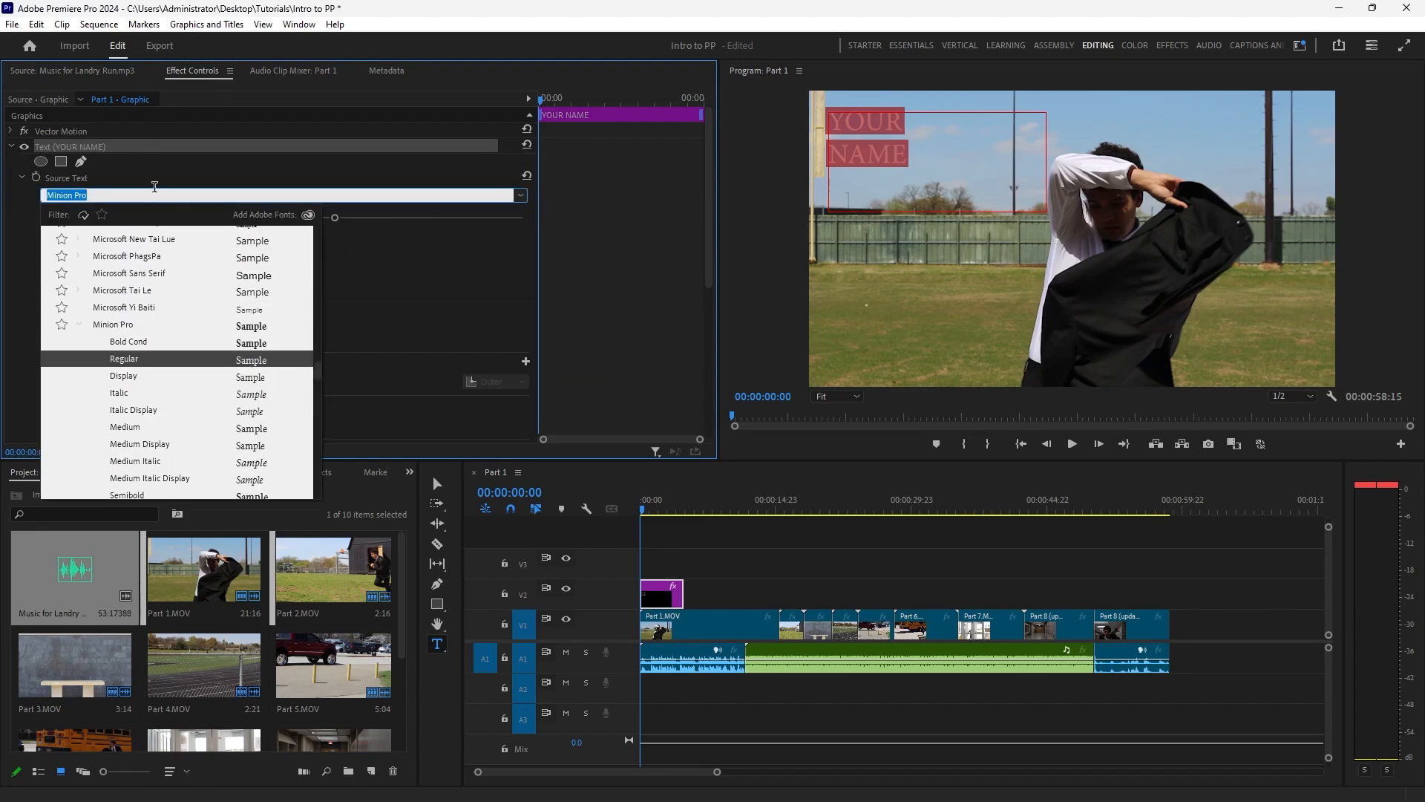
text(comi)
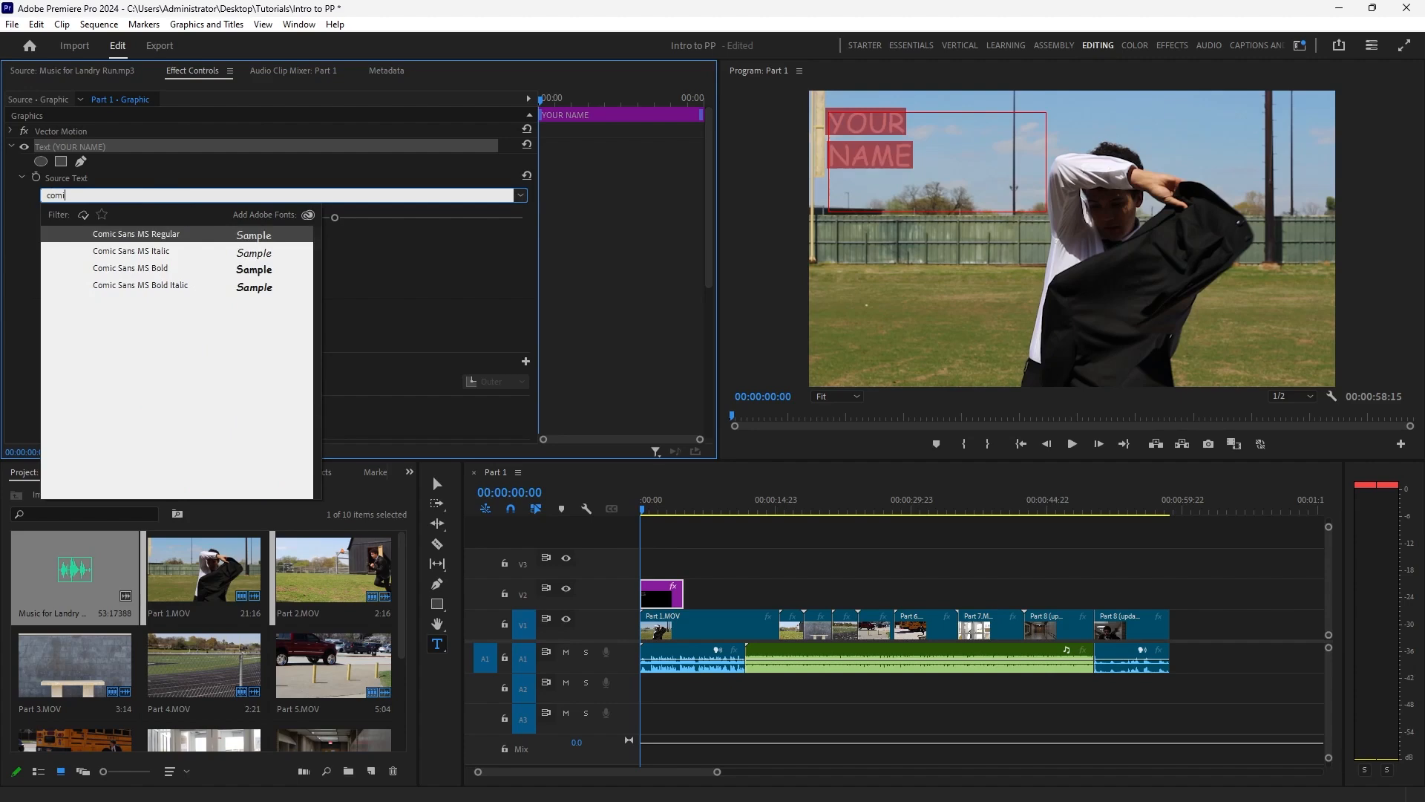
click(138, 272)
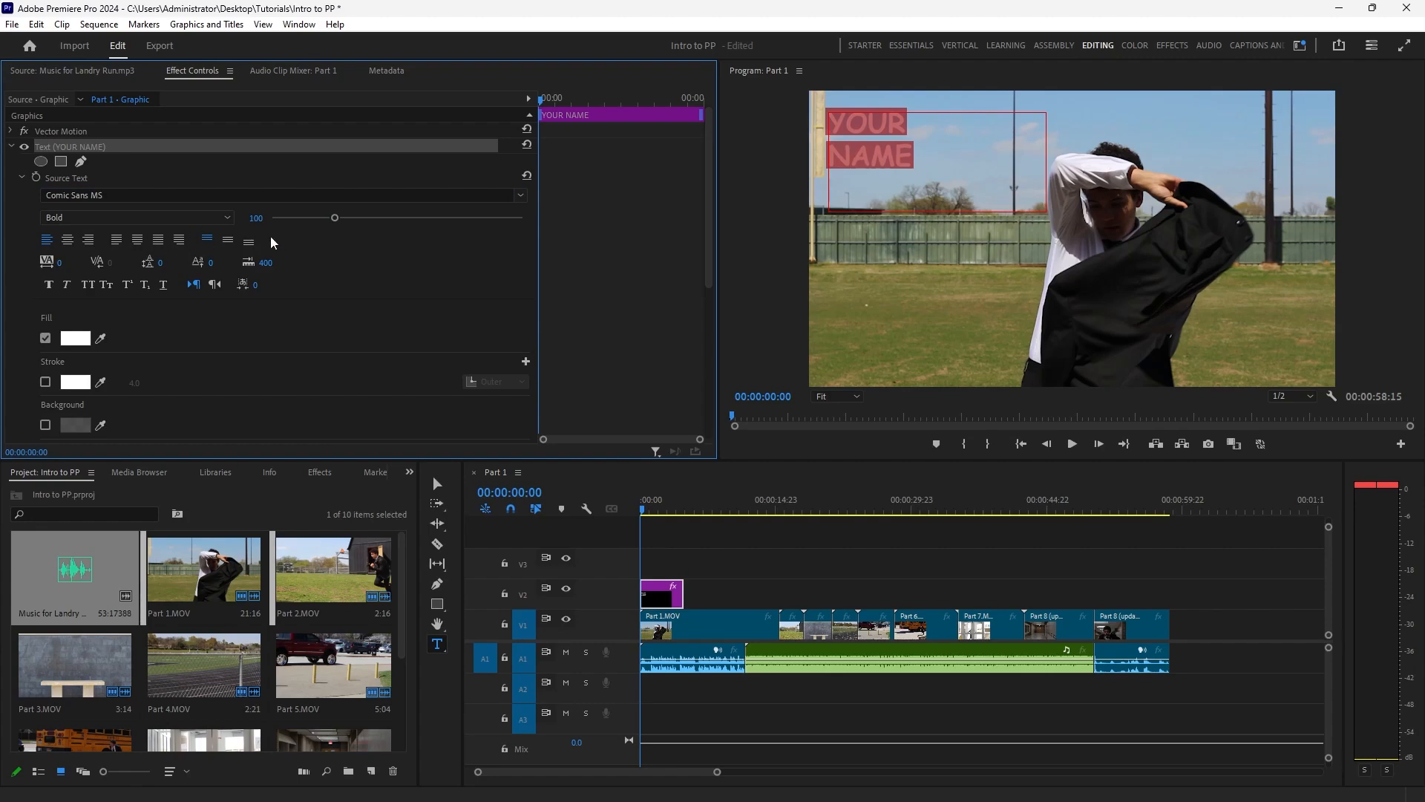
drag(164, 263, 144, 262)
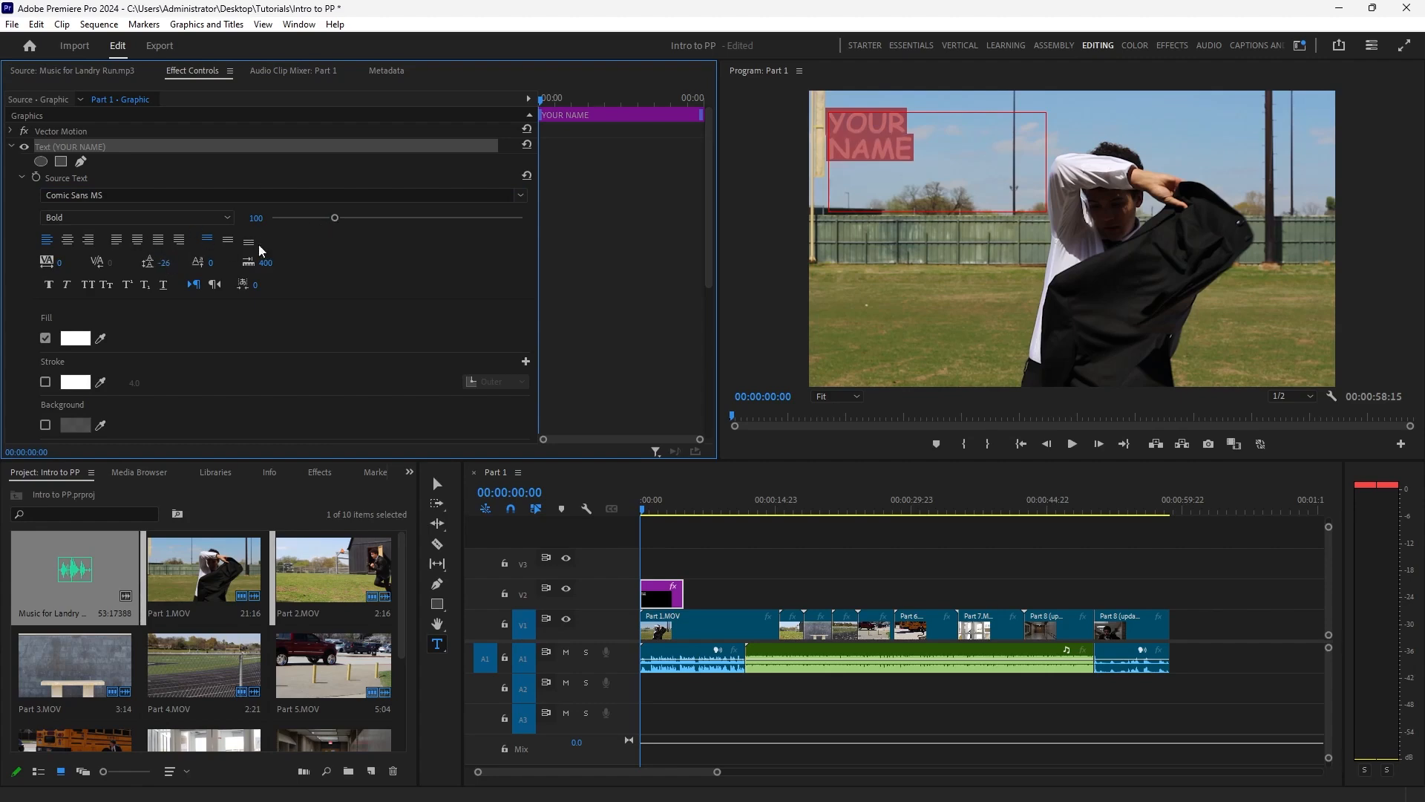
drag(335, 218, 356, 219)
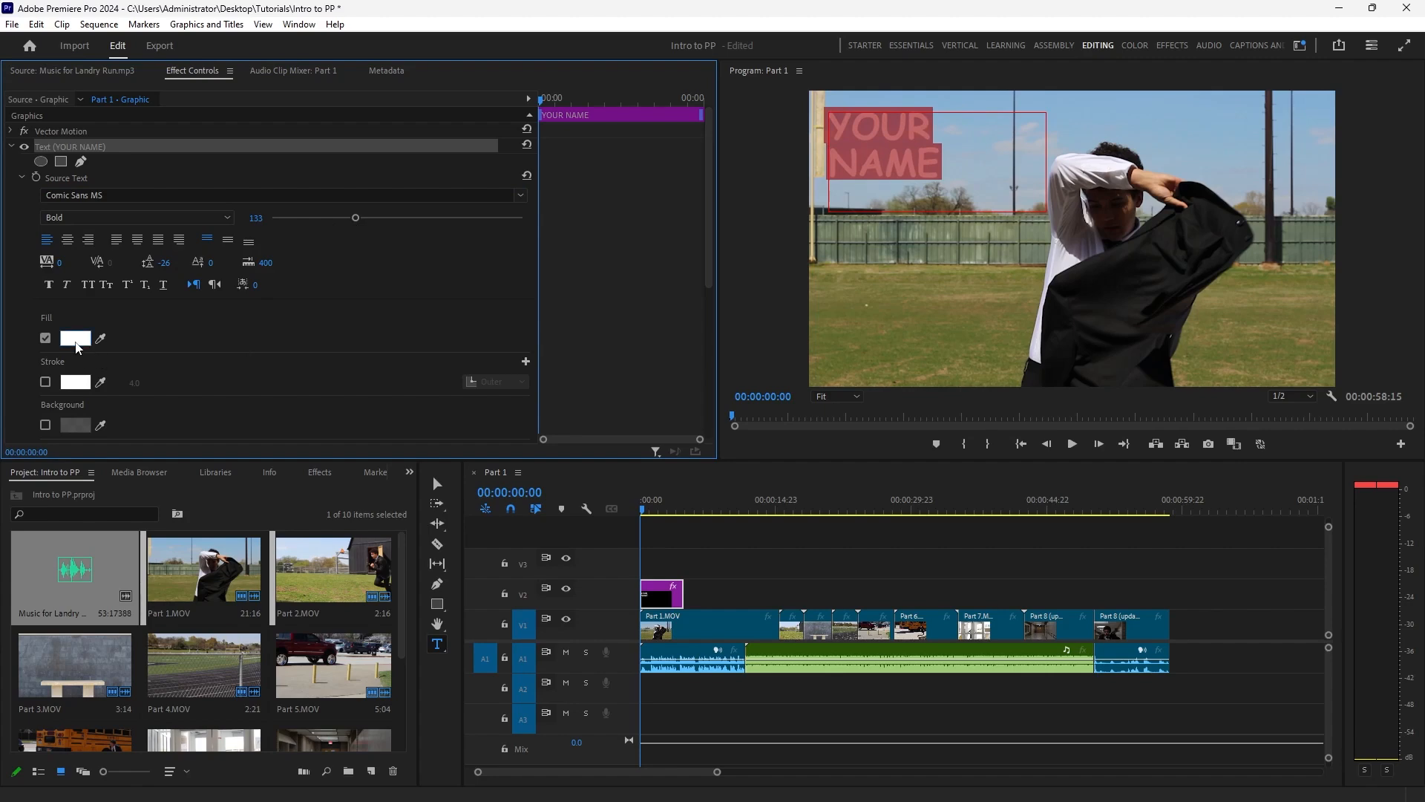
Change the YOUR NAME title's fill colour to magenta FF00F0 and leave text editing.
click(75, 338)
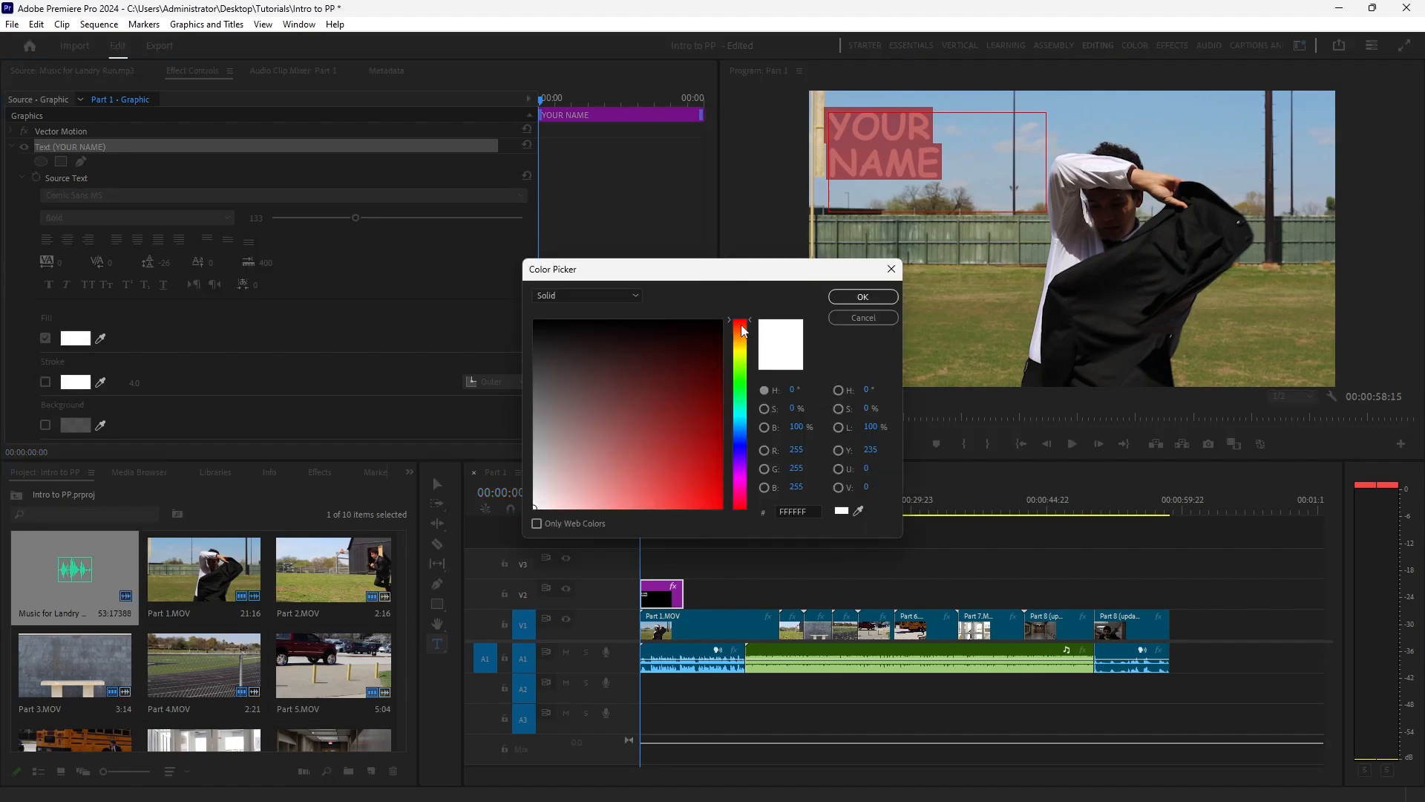
click(863, 318)
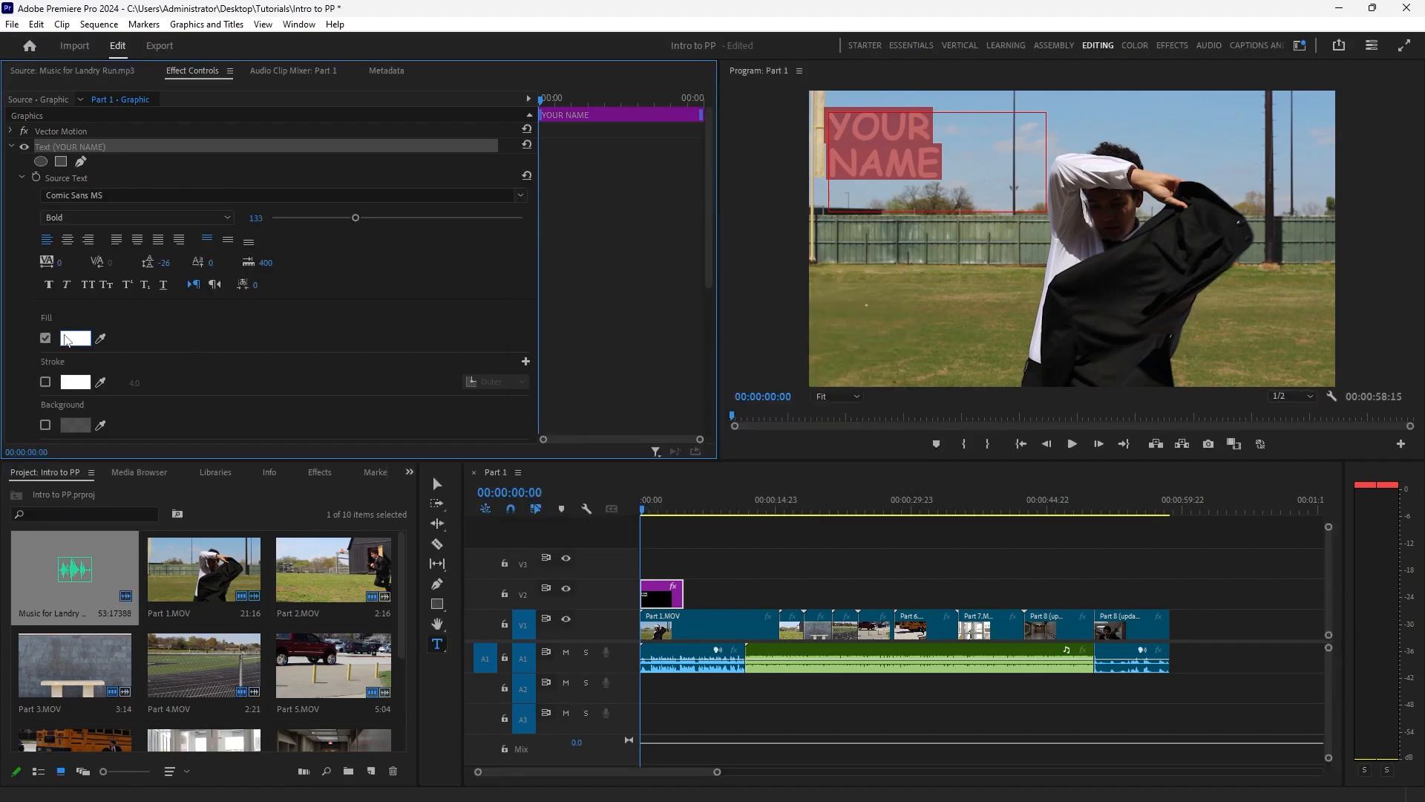
click(77, 338)
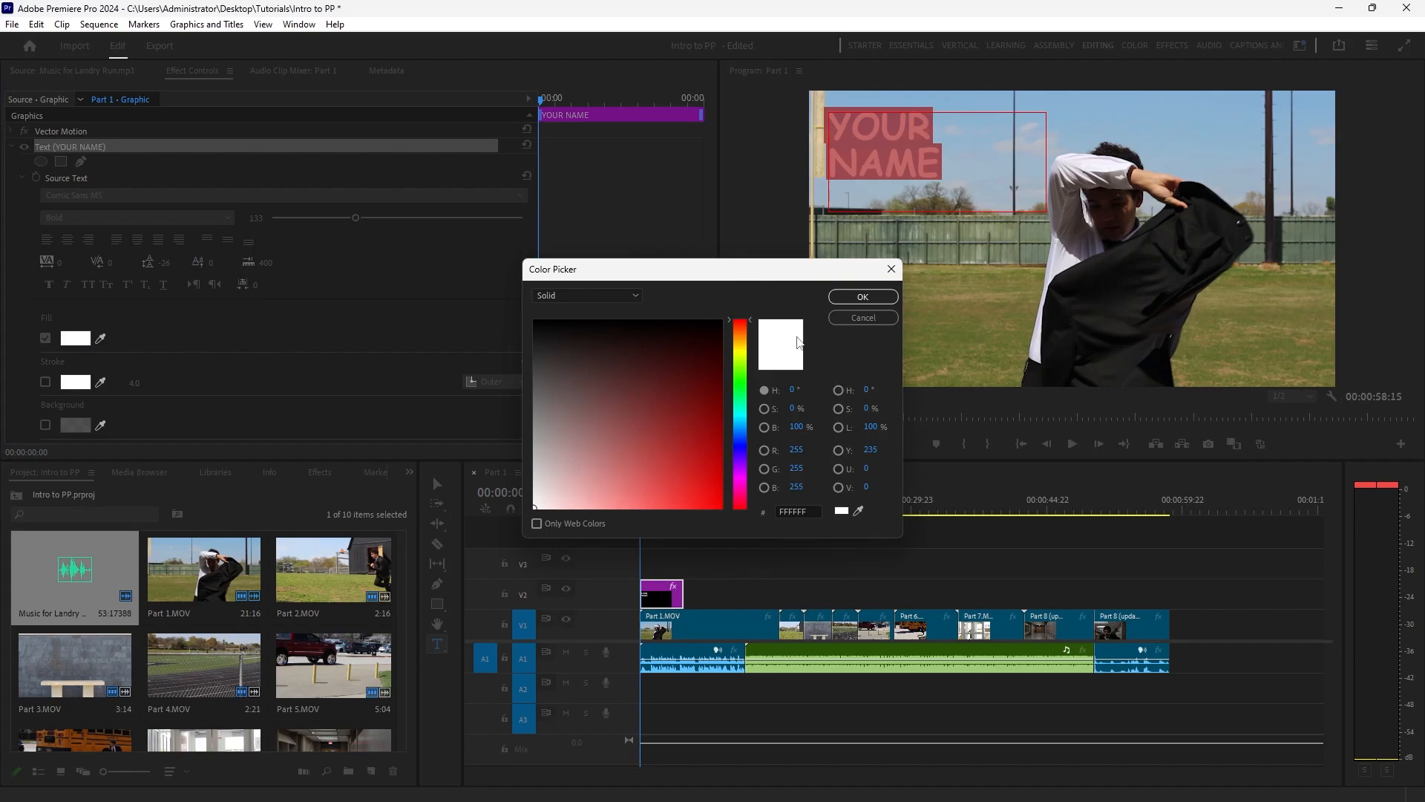
drag(741, 367, 749, 482)
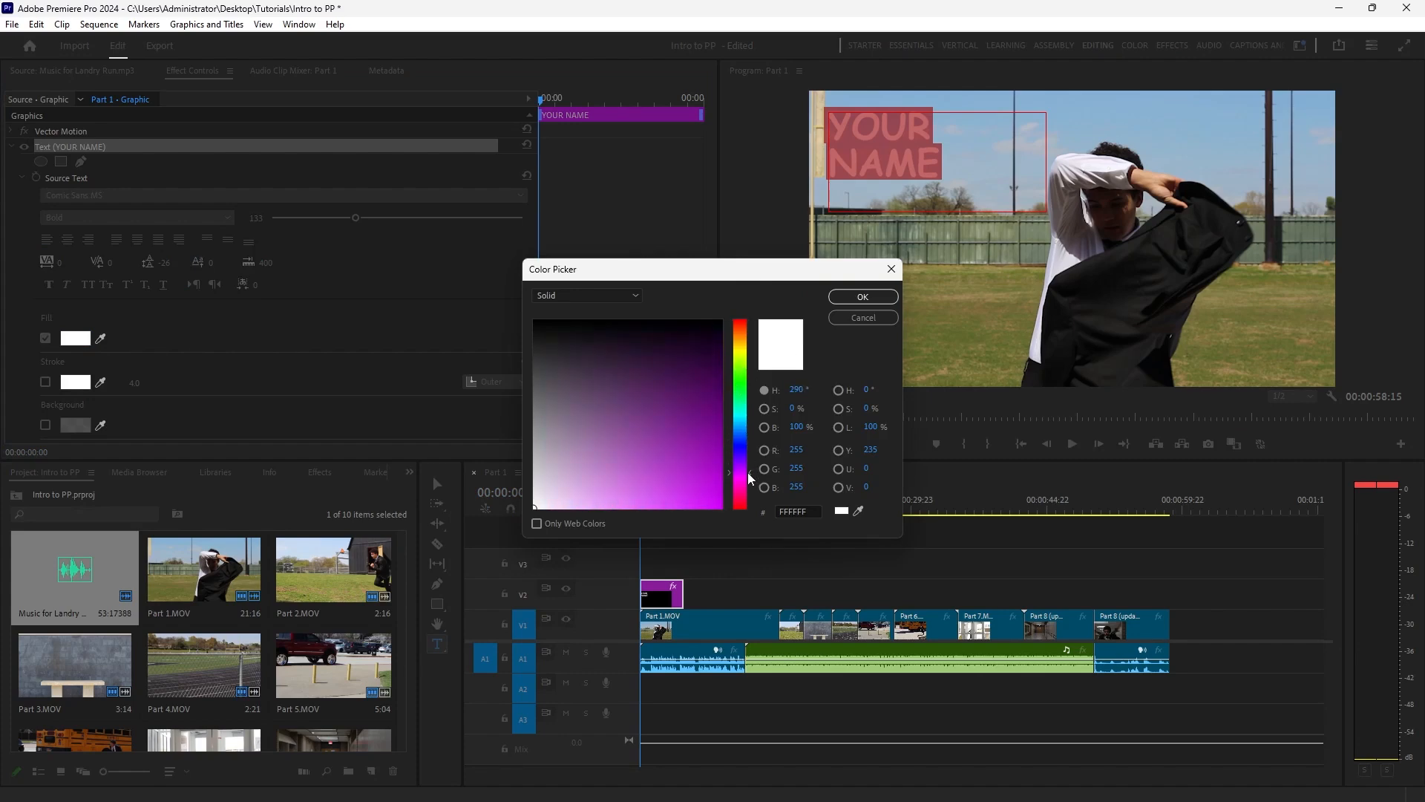
drag(700, 436, 780, 588)
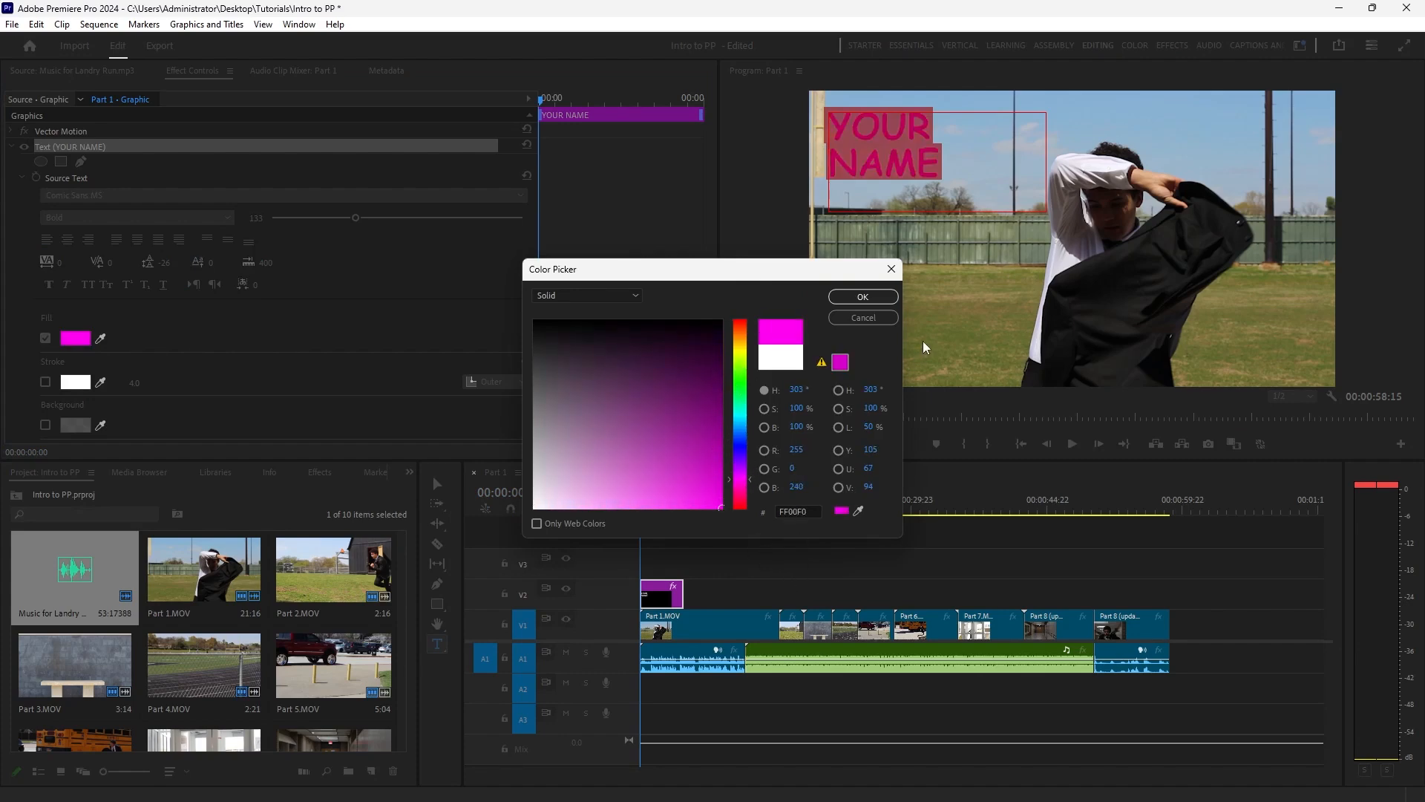
click(863, 296)
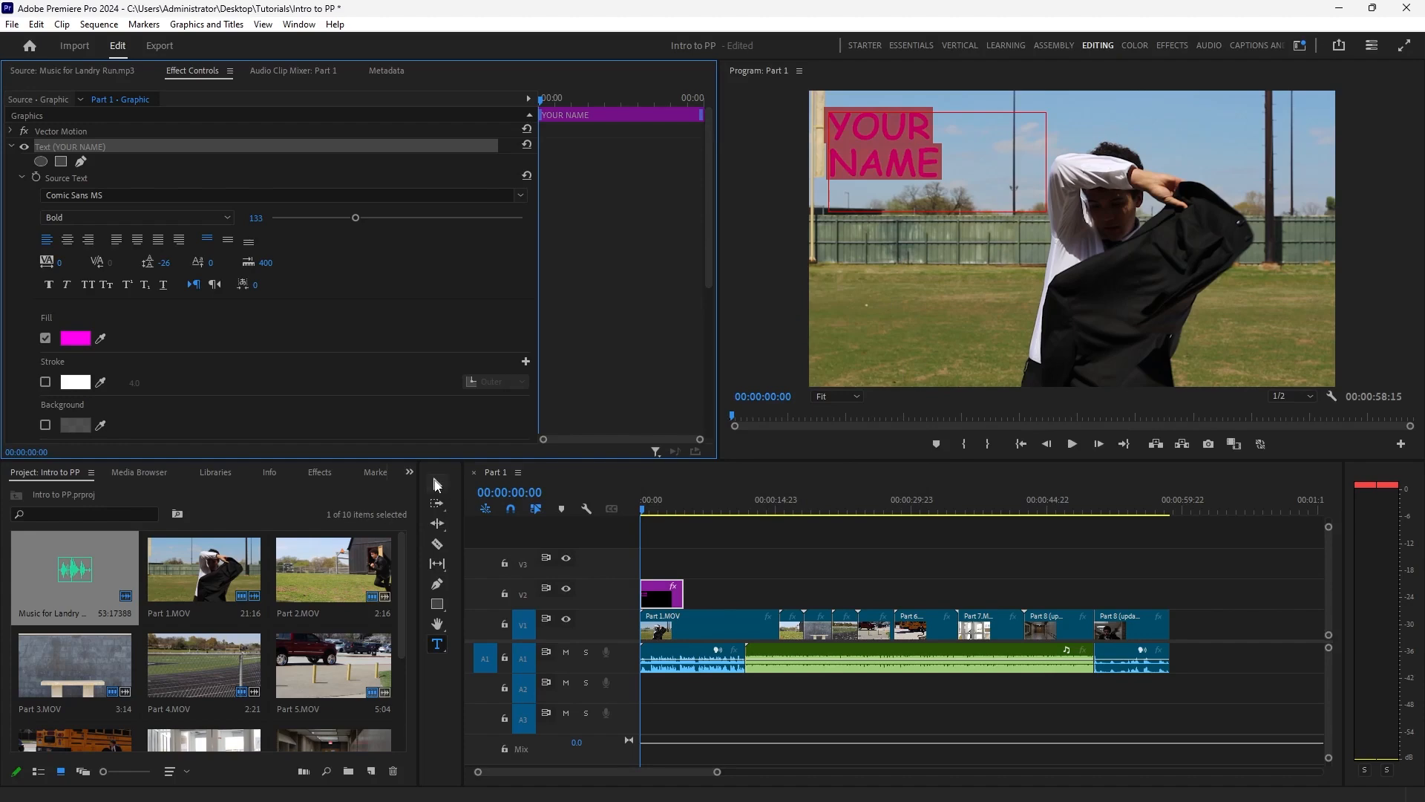
click(912, 313)
key(v)
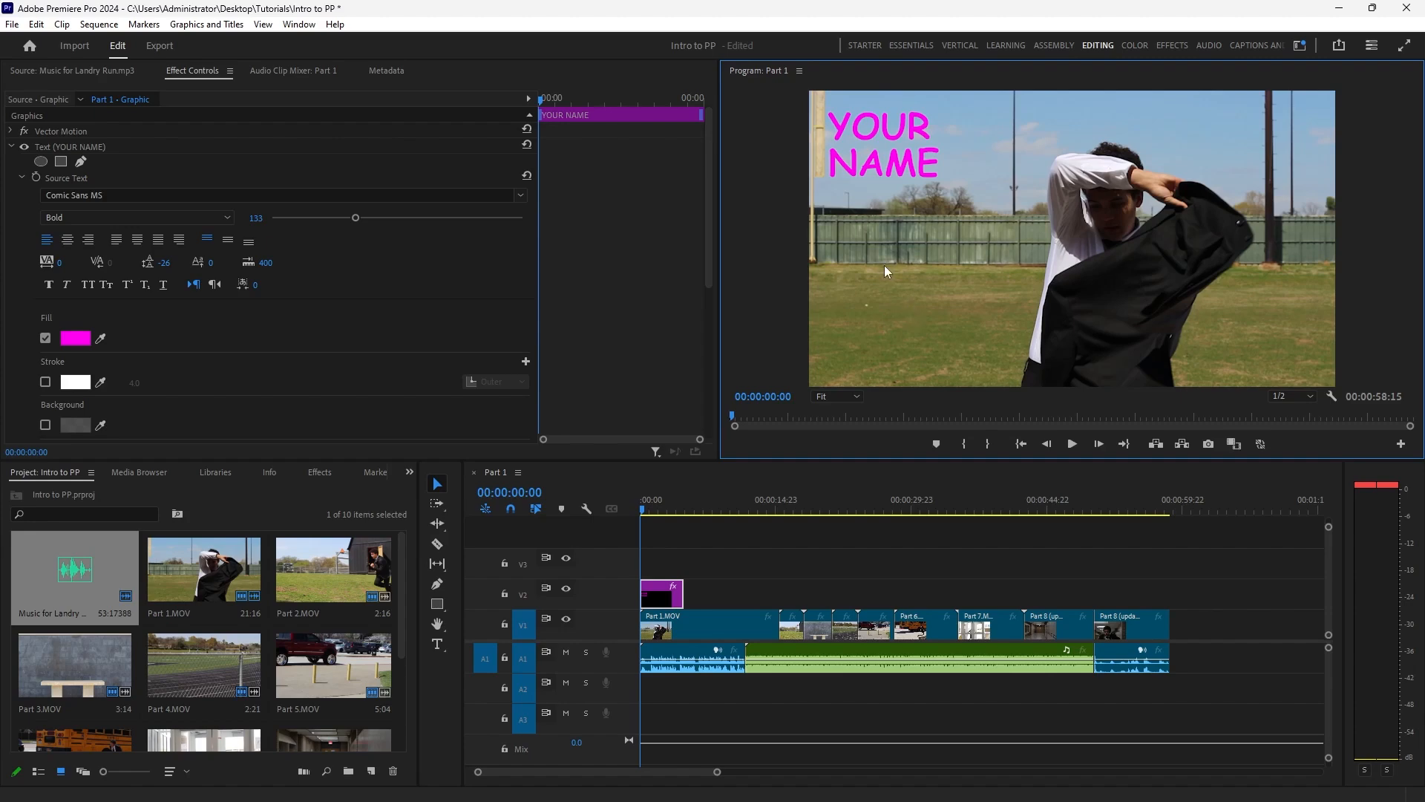
At 00:00:54:15, add the text "to be continued..." in a box over the hallway beside the man and widen the box.
click(644, 512)
drag(644, 512, 1140, 534)
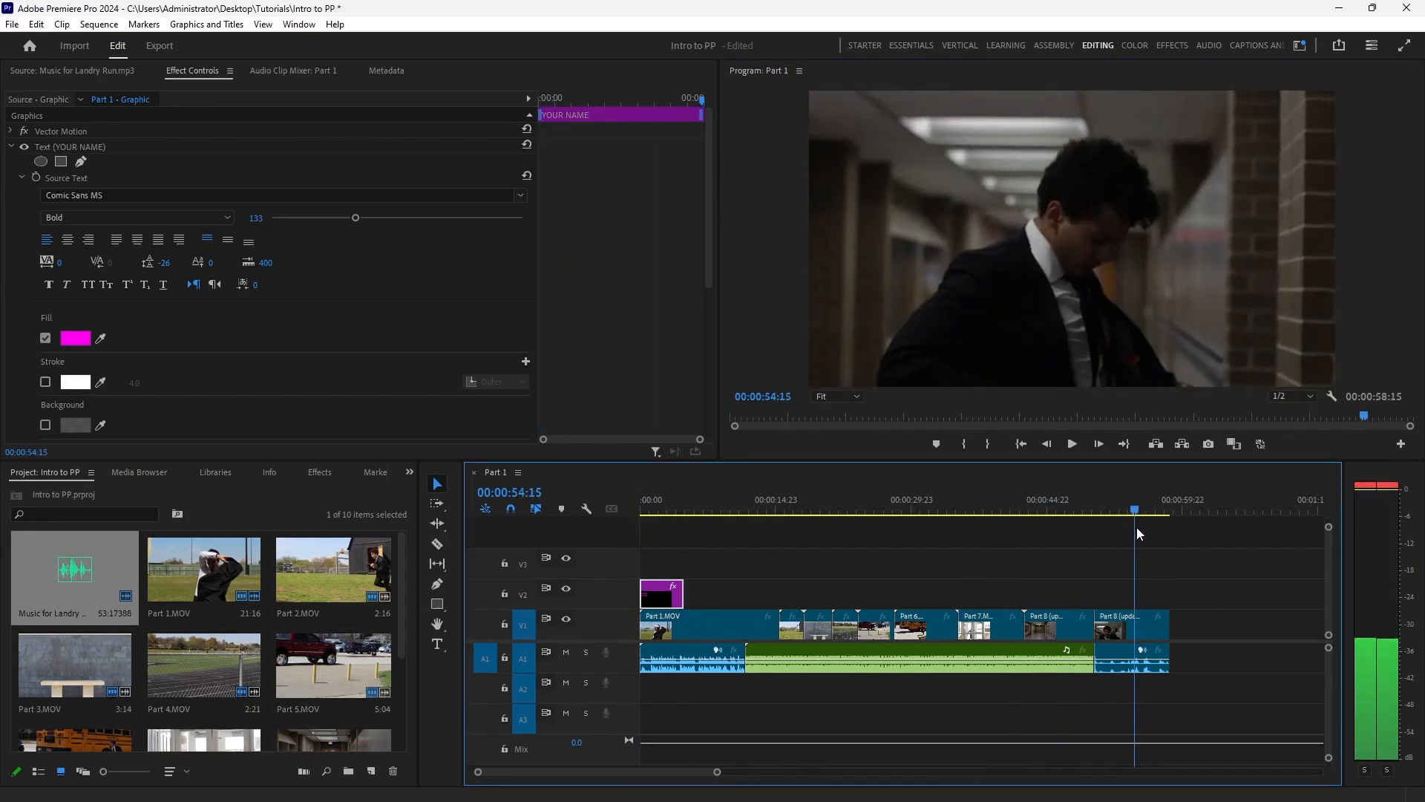
click(438, 644)
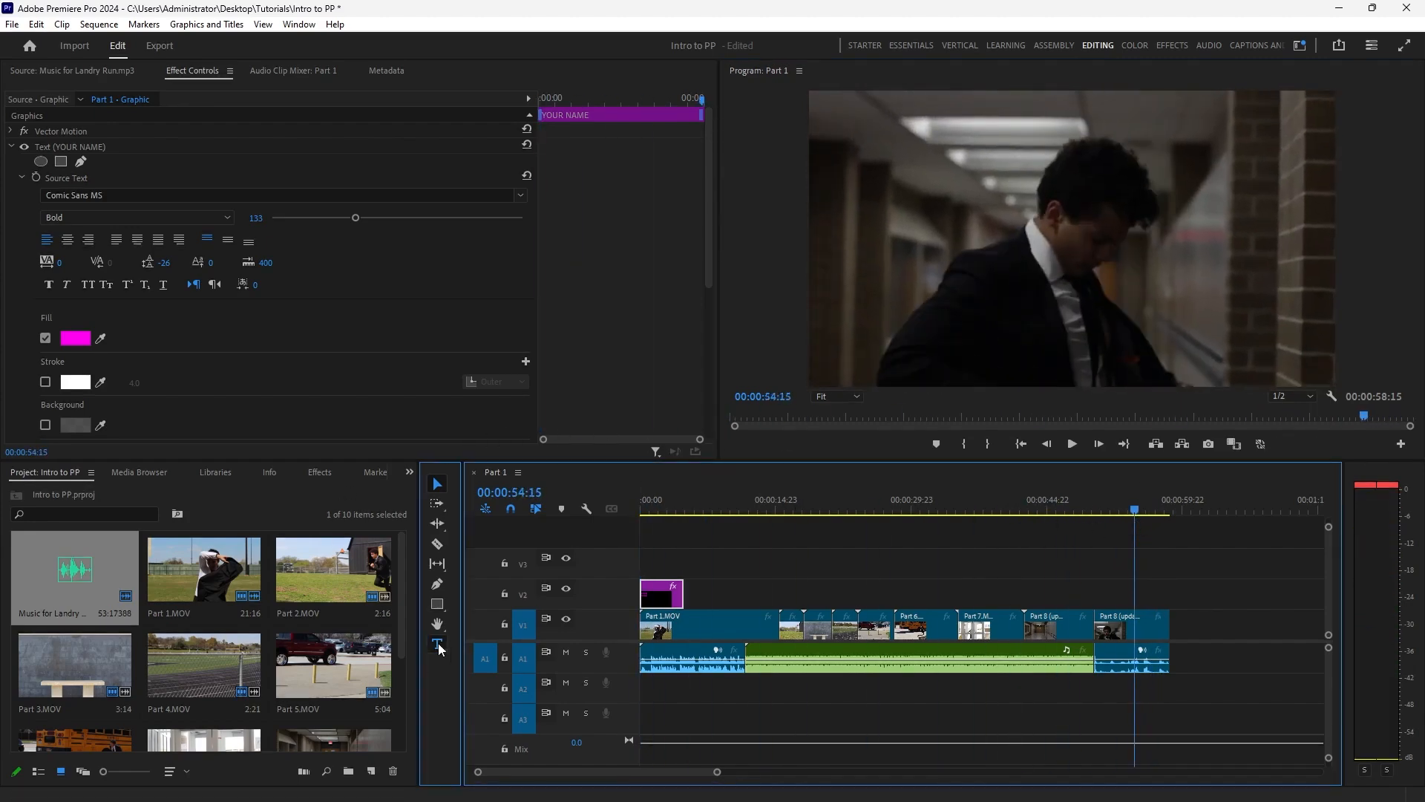
click(826, 128)
drag(819, 120, 1018, 210)
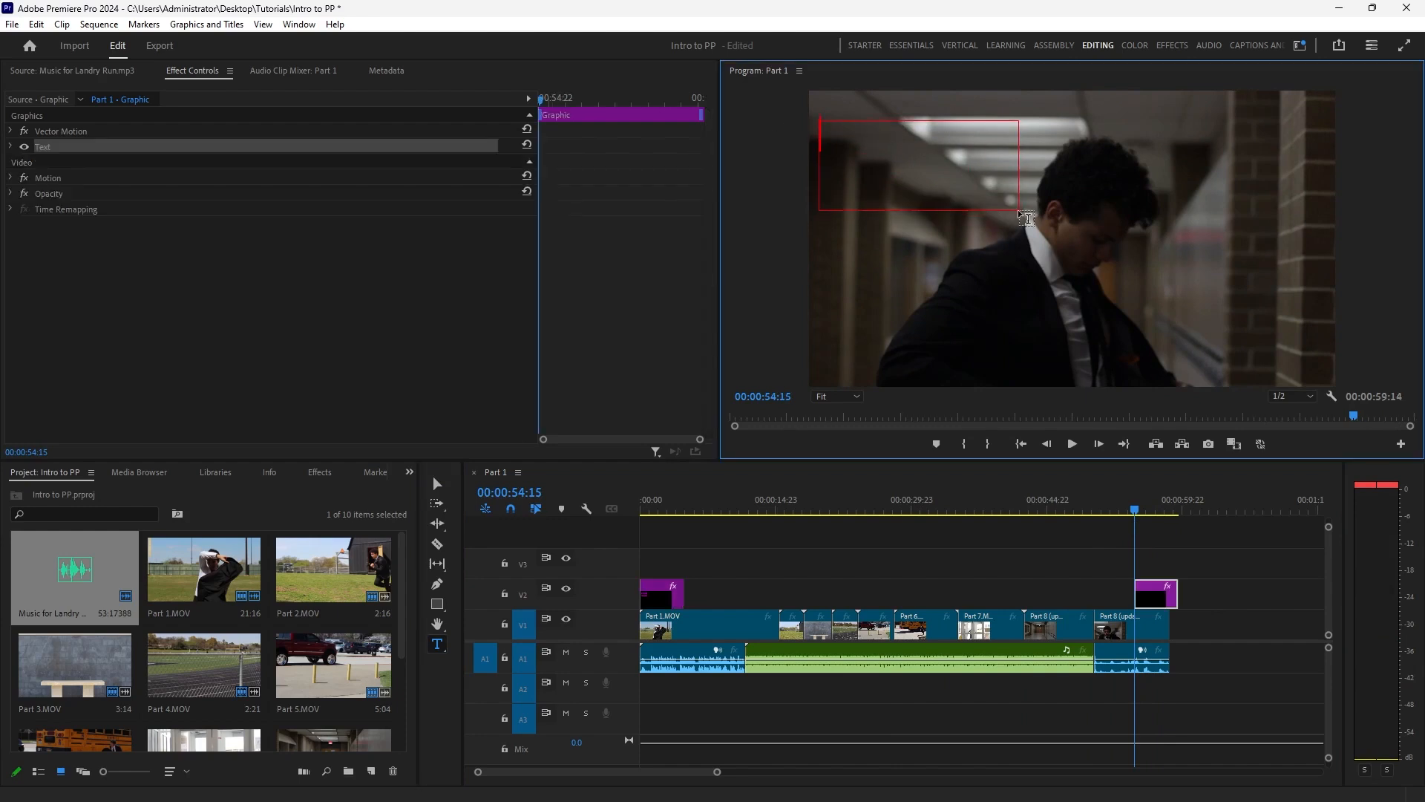
text(to be )
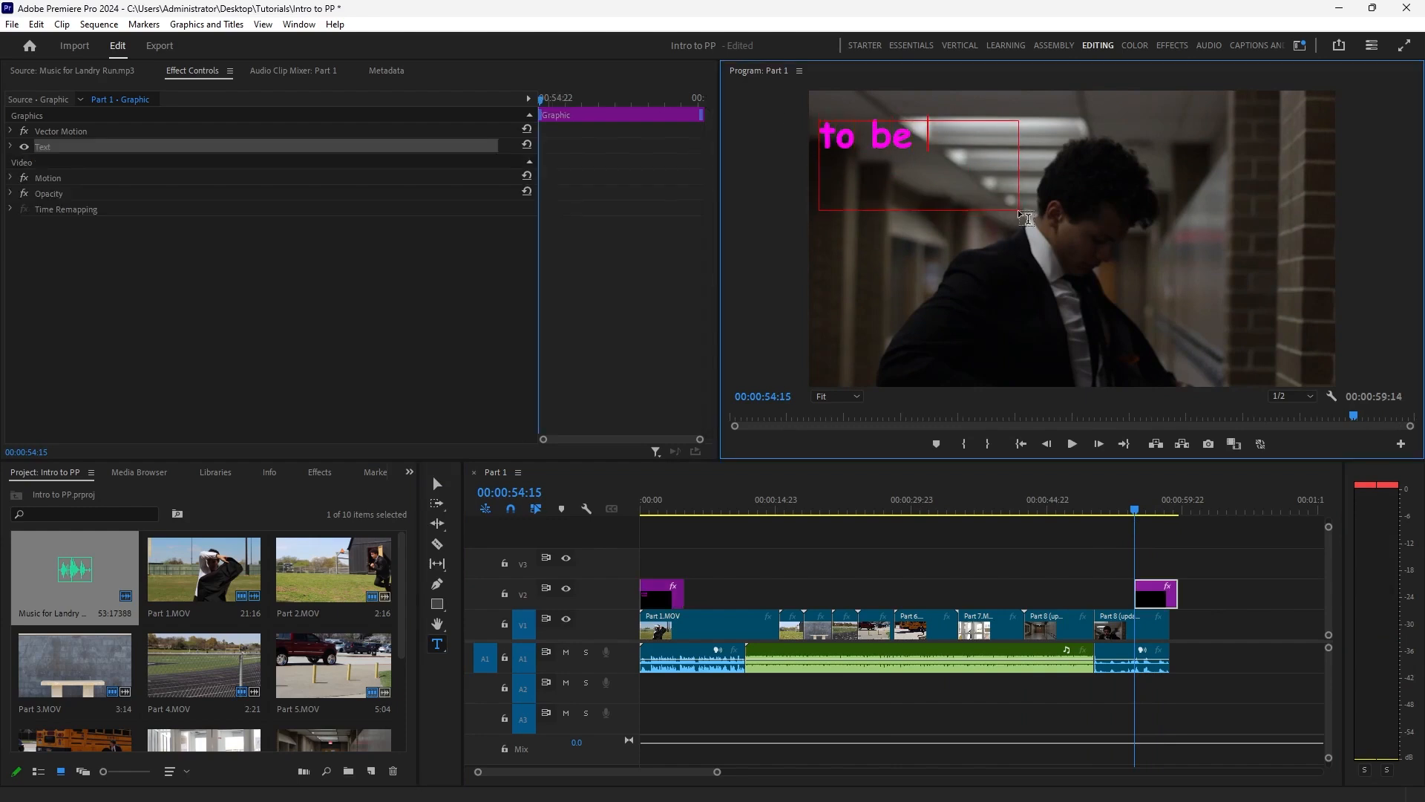
text(continued)
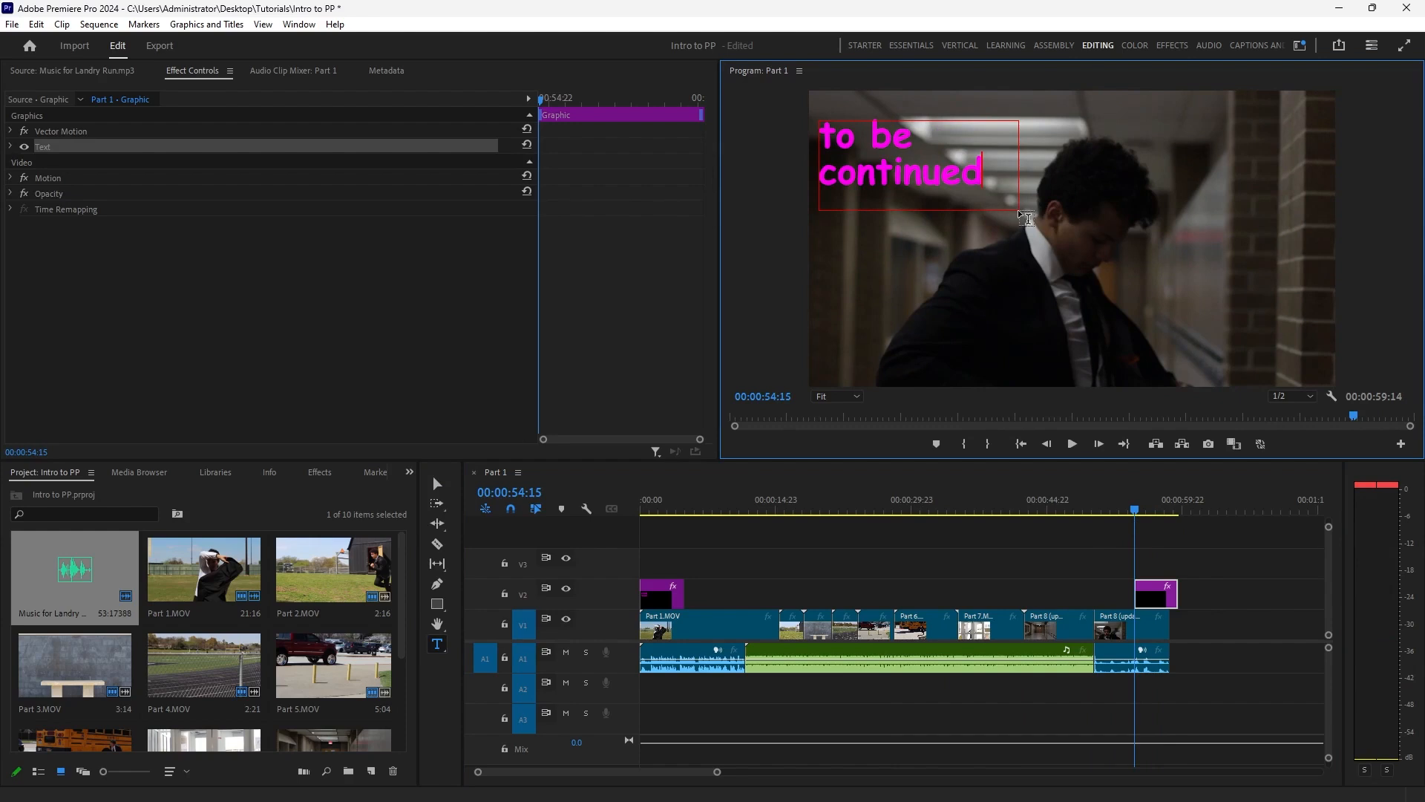
text(..)
click(437, 484)
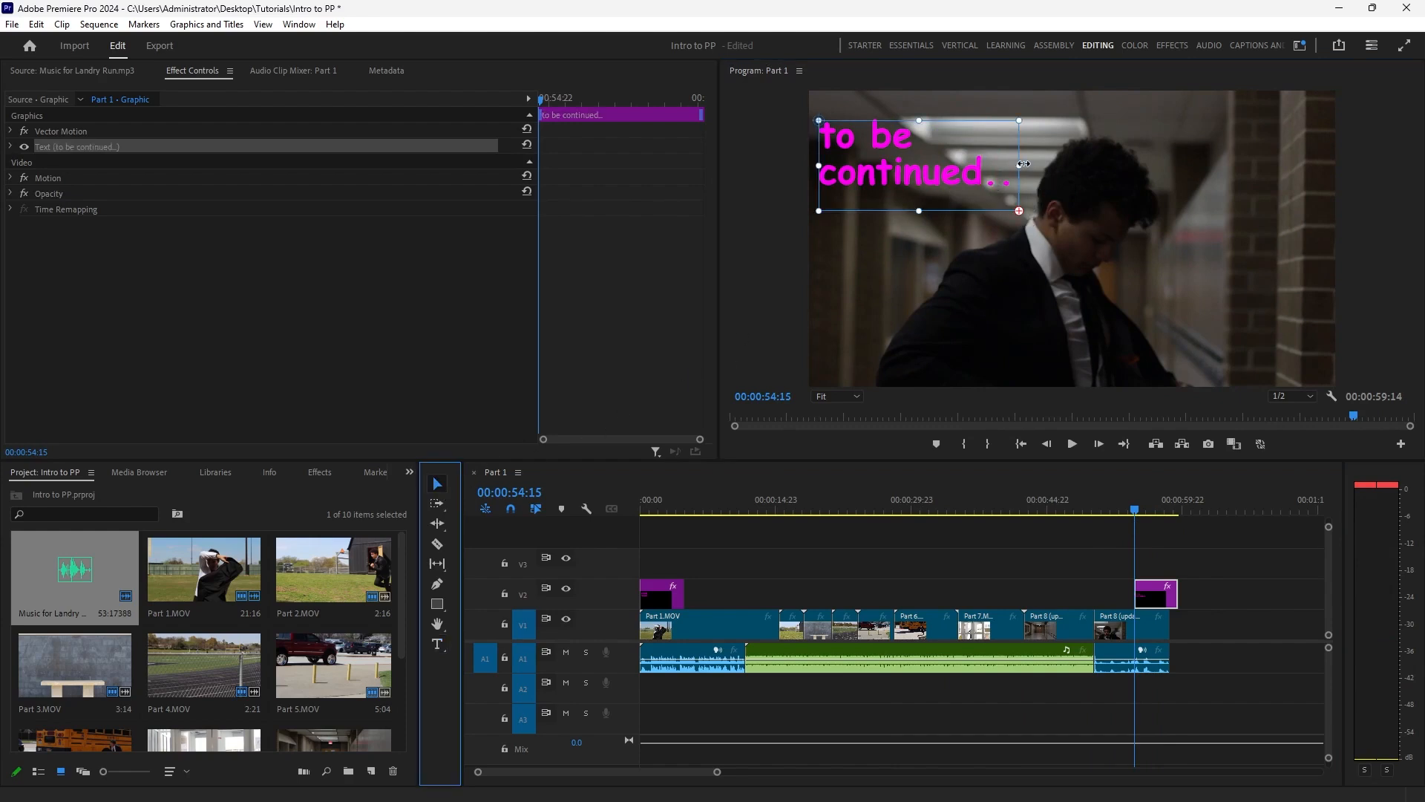
drag(1019, 165, 1081, 166)
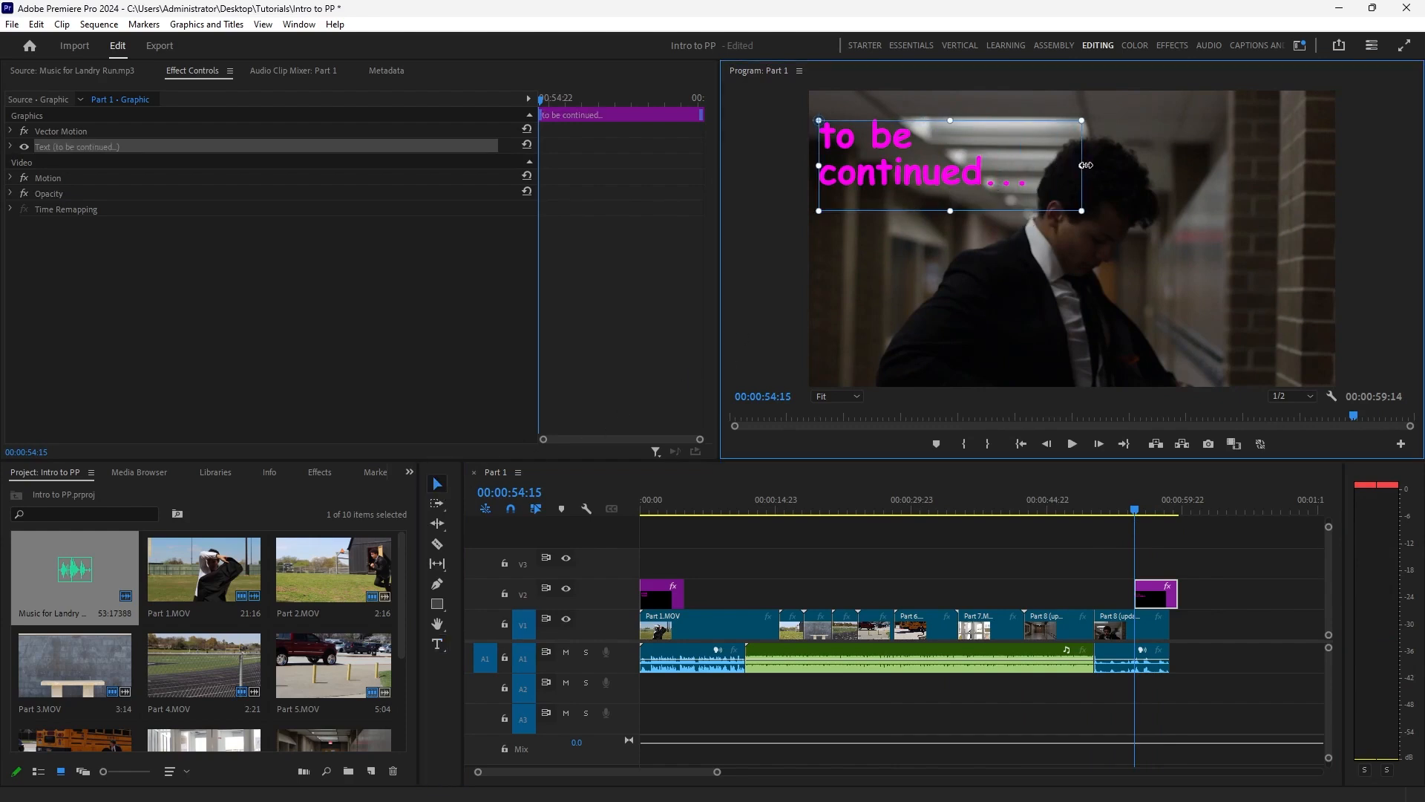
Expand the closing text's properties and look through its source text, appearance and transform settings.
click(10, 147)
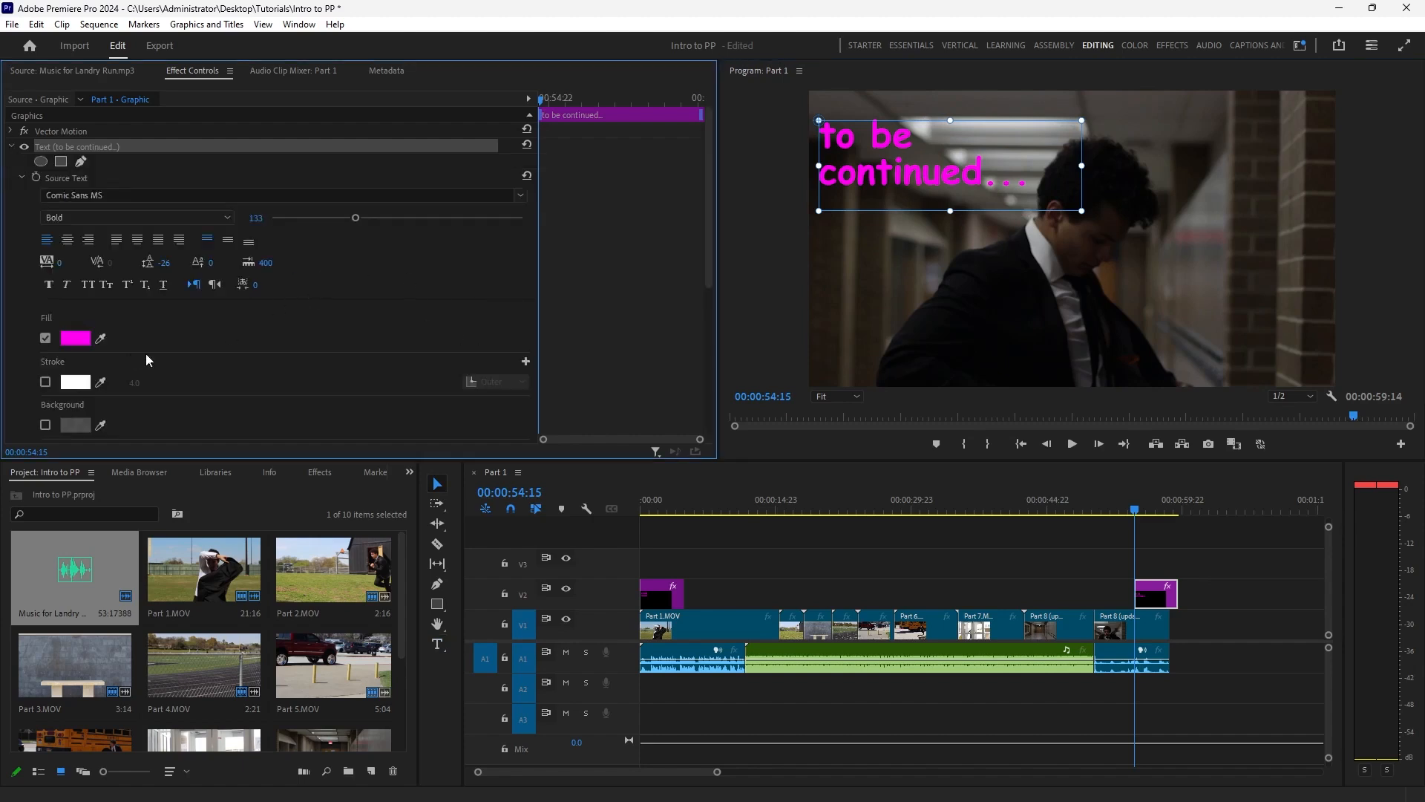
drag(707, 231, 717, 302)
scroll(703, 302, down, 3)
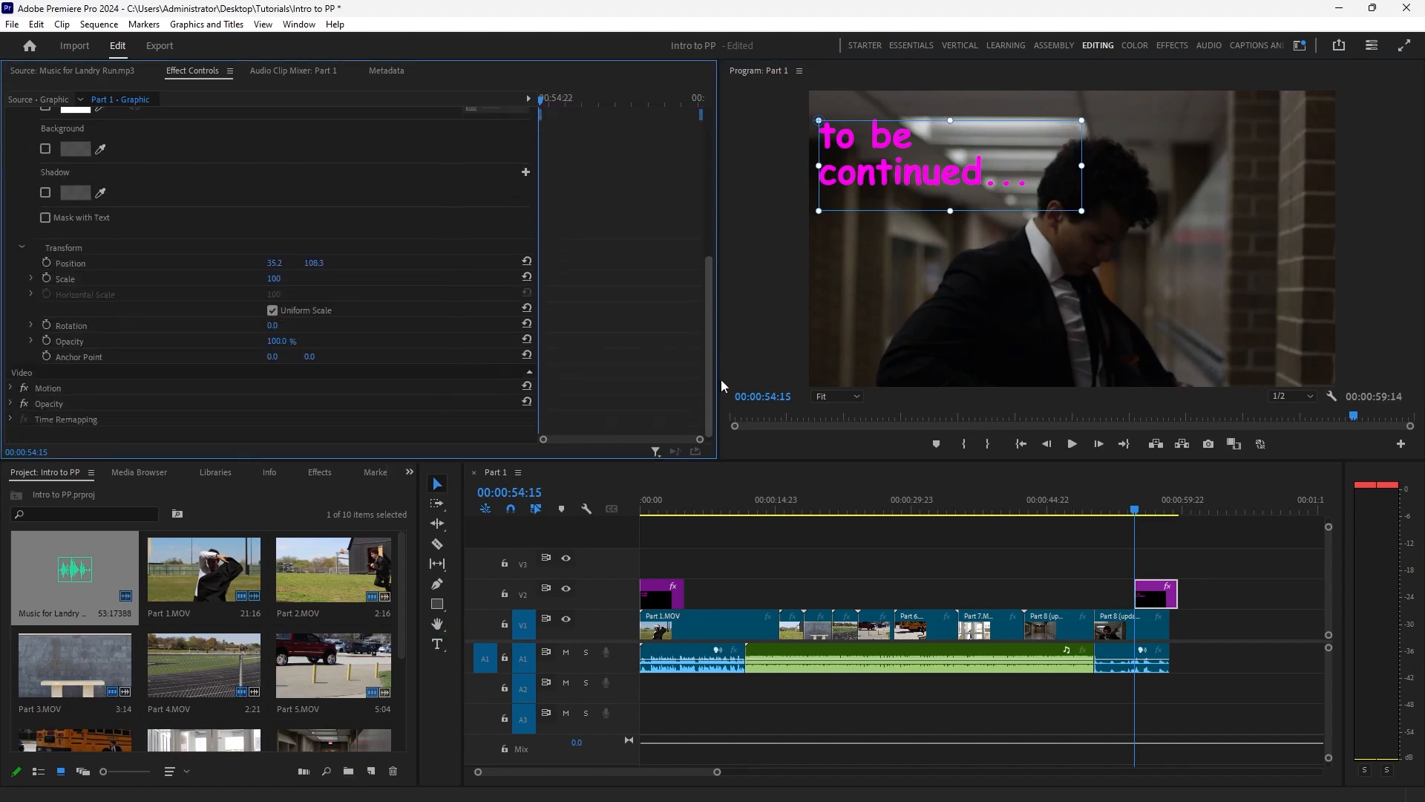
scroll(715, 302, up, 7)
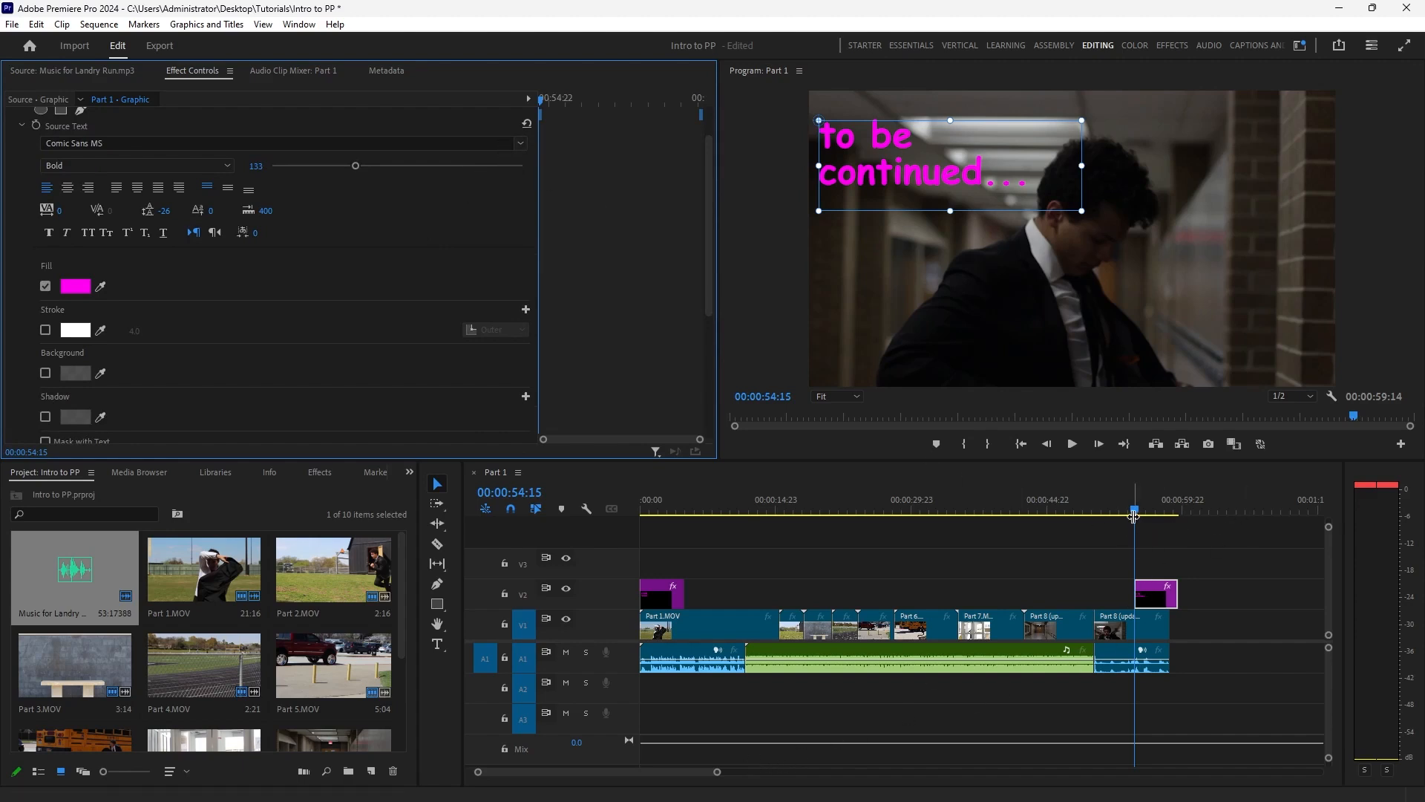
Play the sequence's ending, shift the closing title on V2 earlier to end with the last Part 8 clip, and scrub back to 00:00:27:21.
key(space)
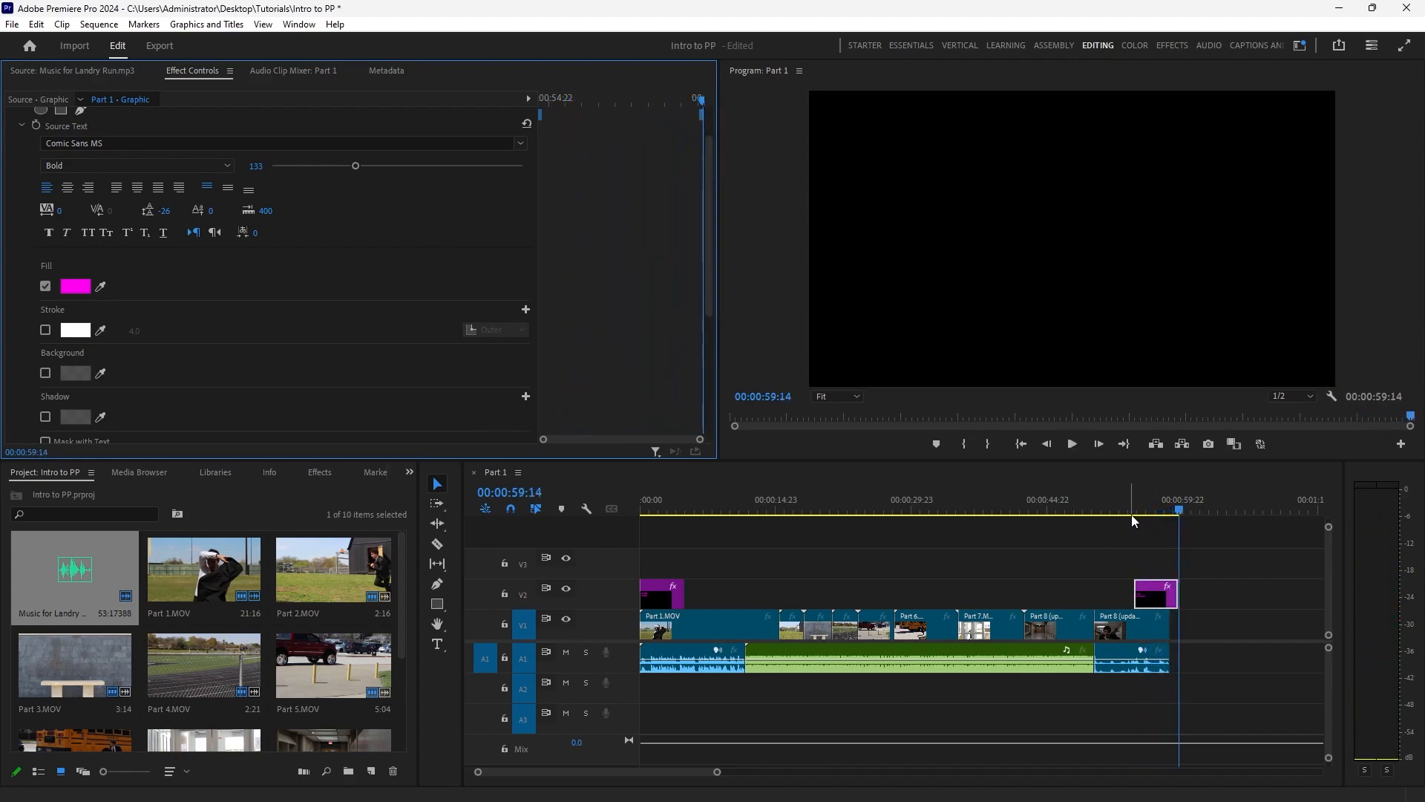
drag(1158, 594, 1149, 594)
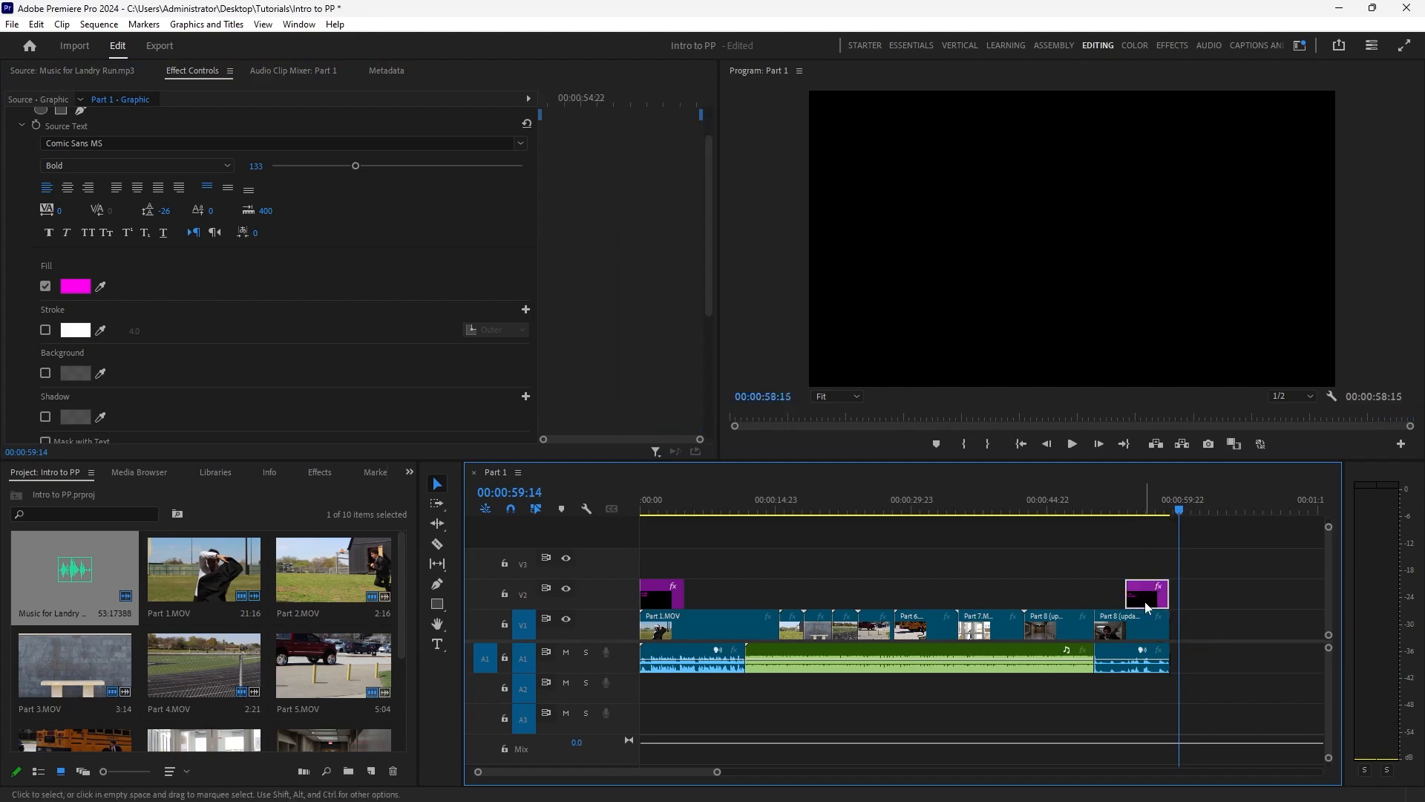
click(1178, 510)
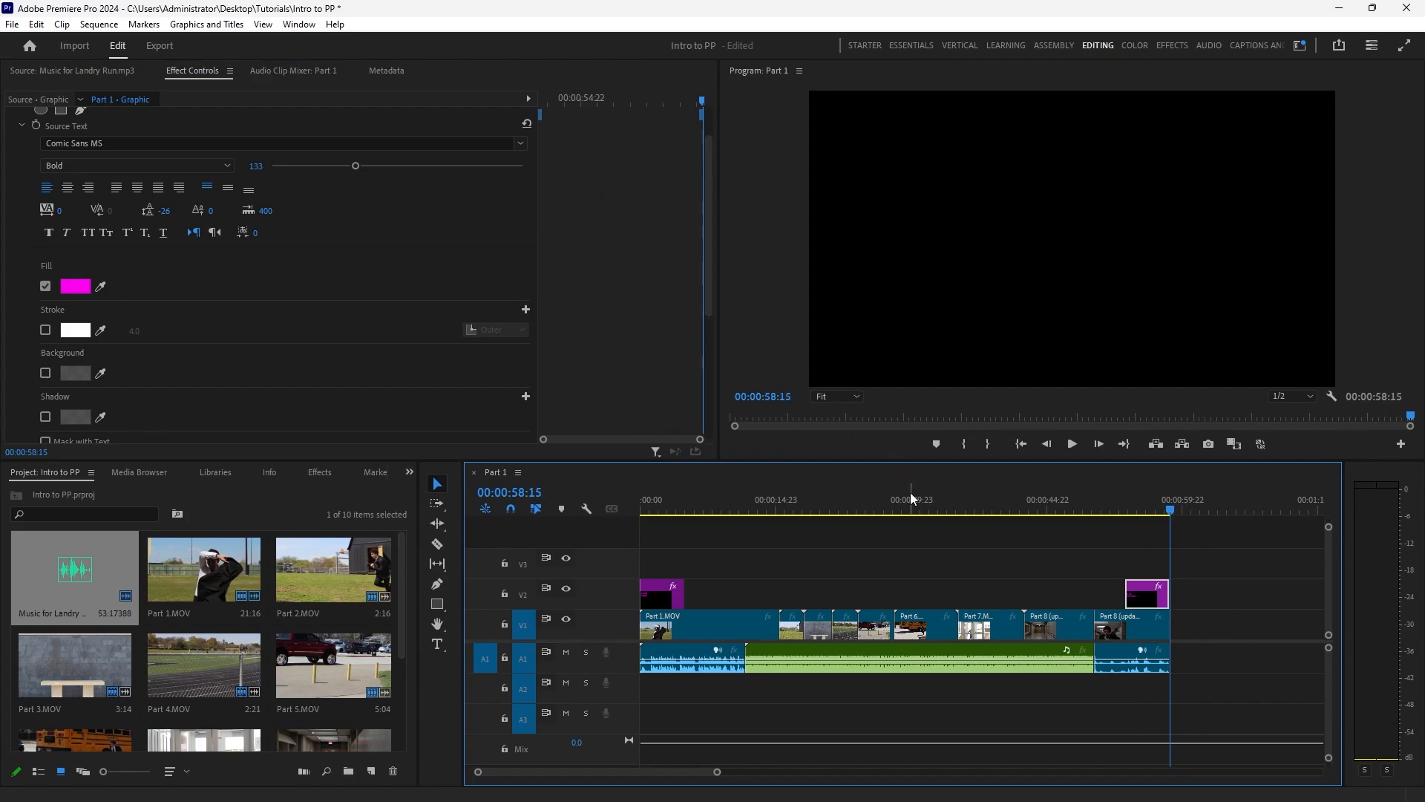
drag(913, 499, 891, 499)
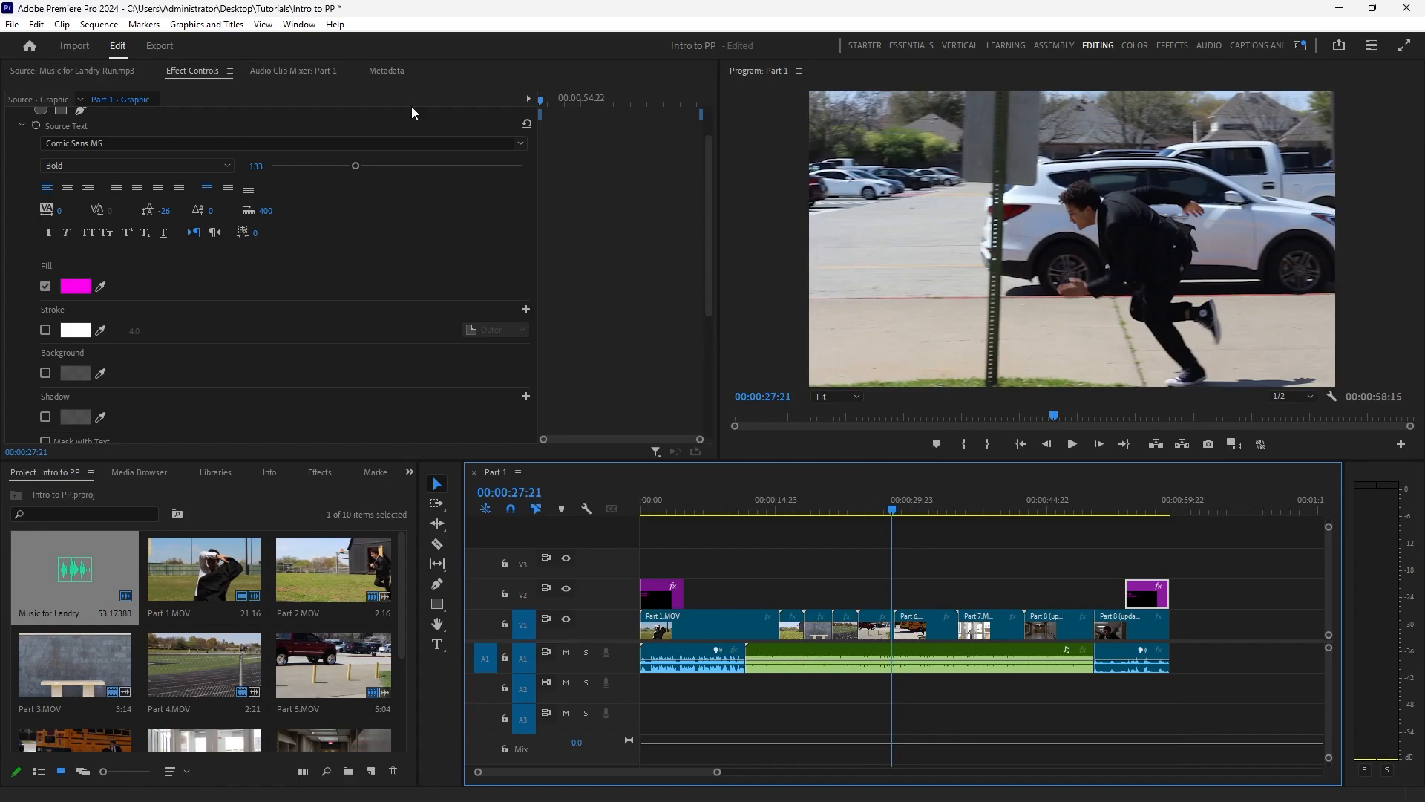
Start a quick export of the Part 1 sequence and create and open an Exports folder on the Desktop as its save location.
click(1342, 49)
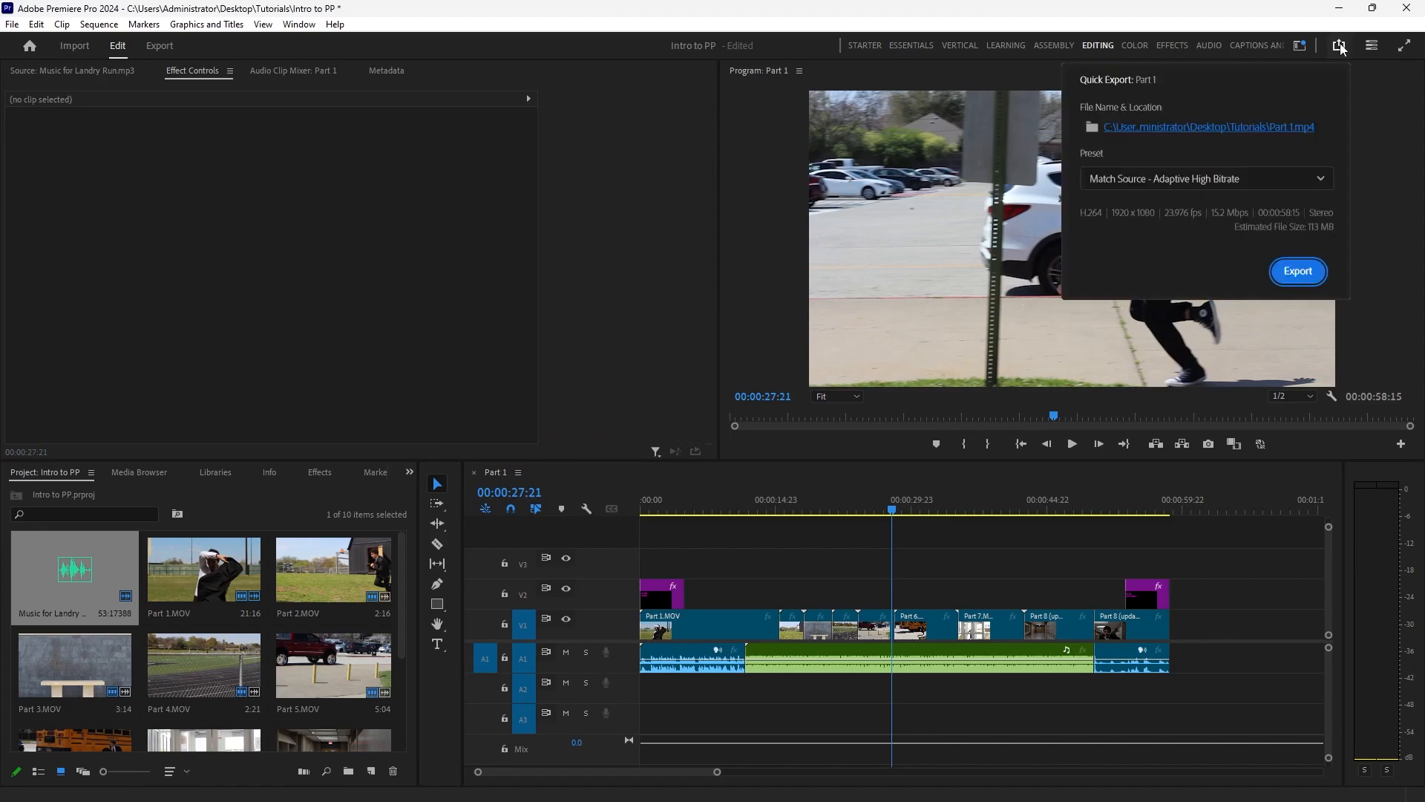
click(1240, 131)
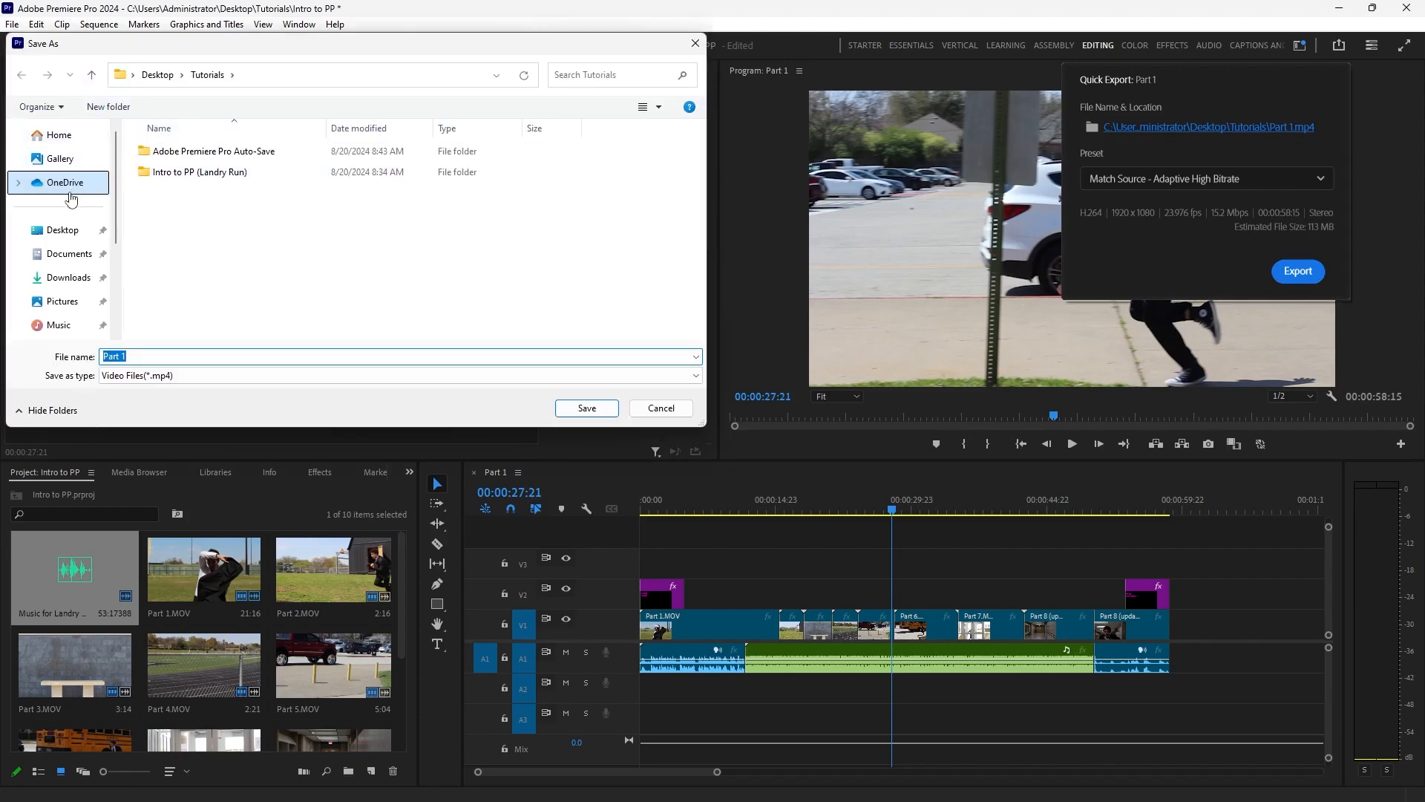
click(88, 230)
click(94, 111)
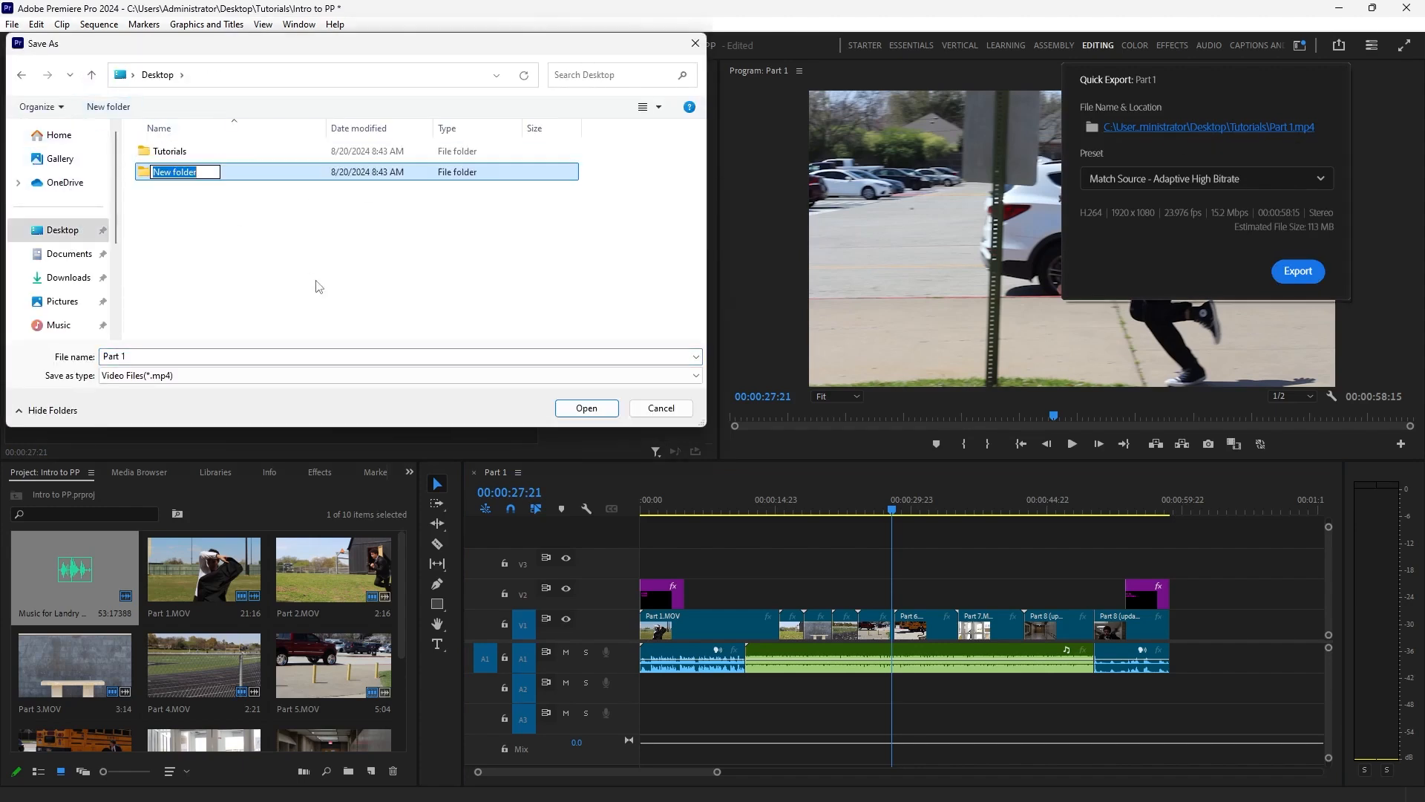
text(Exports)
click(319, 286)
double_click(225, 176)
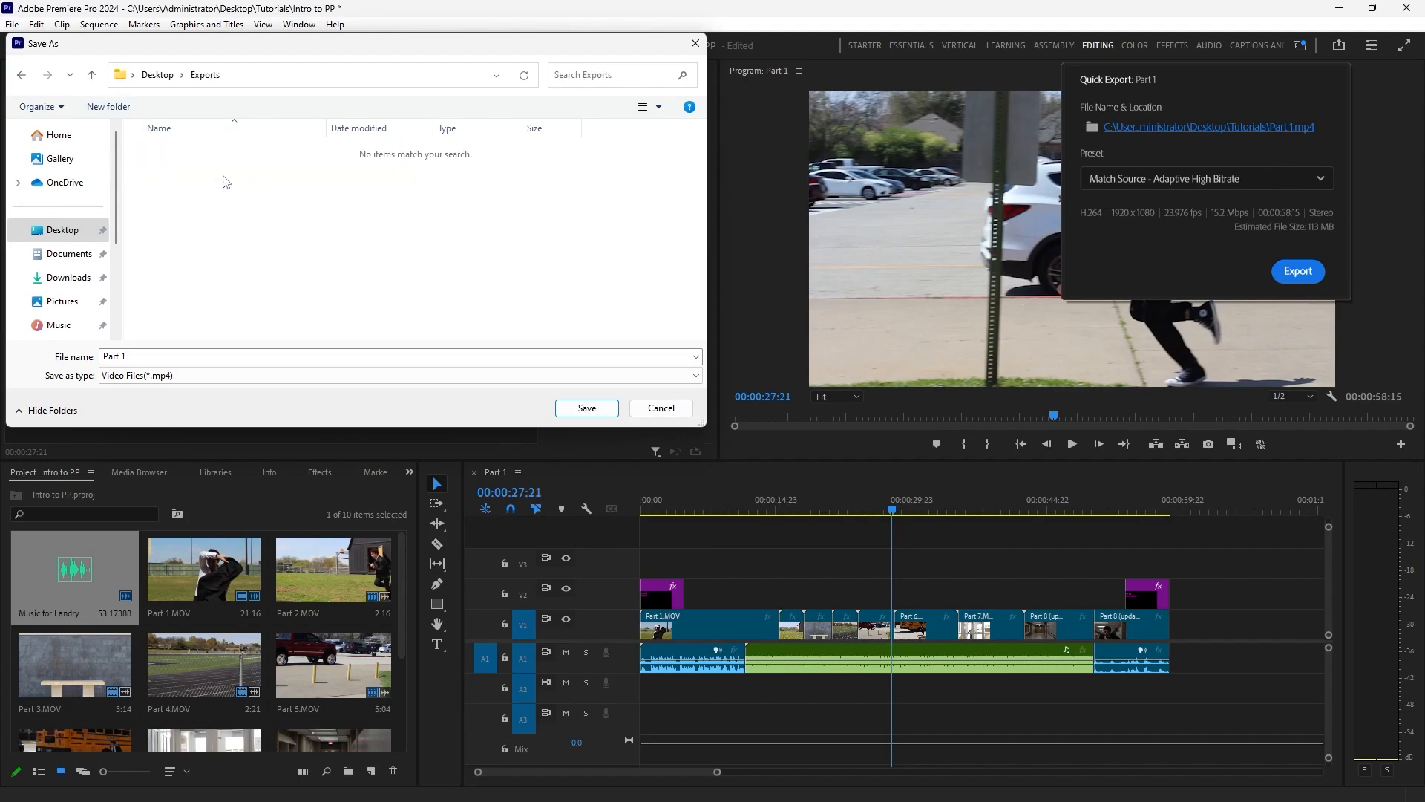
Name the output file Intro to PP and export it with the Match Source - Adaptive High Bitrate preset.
click(206, 357)
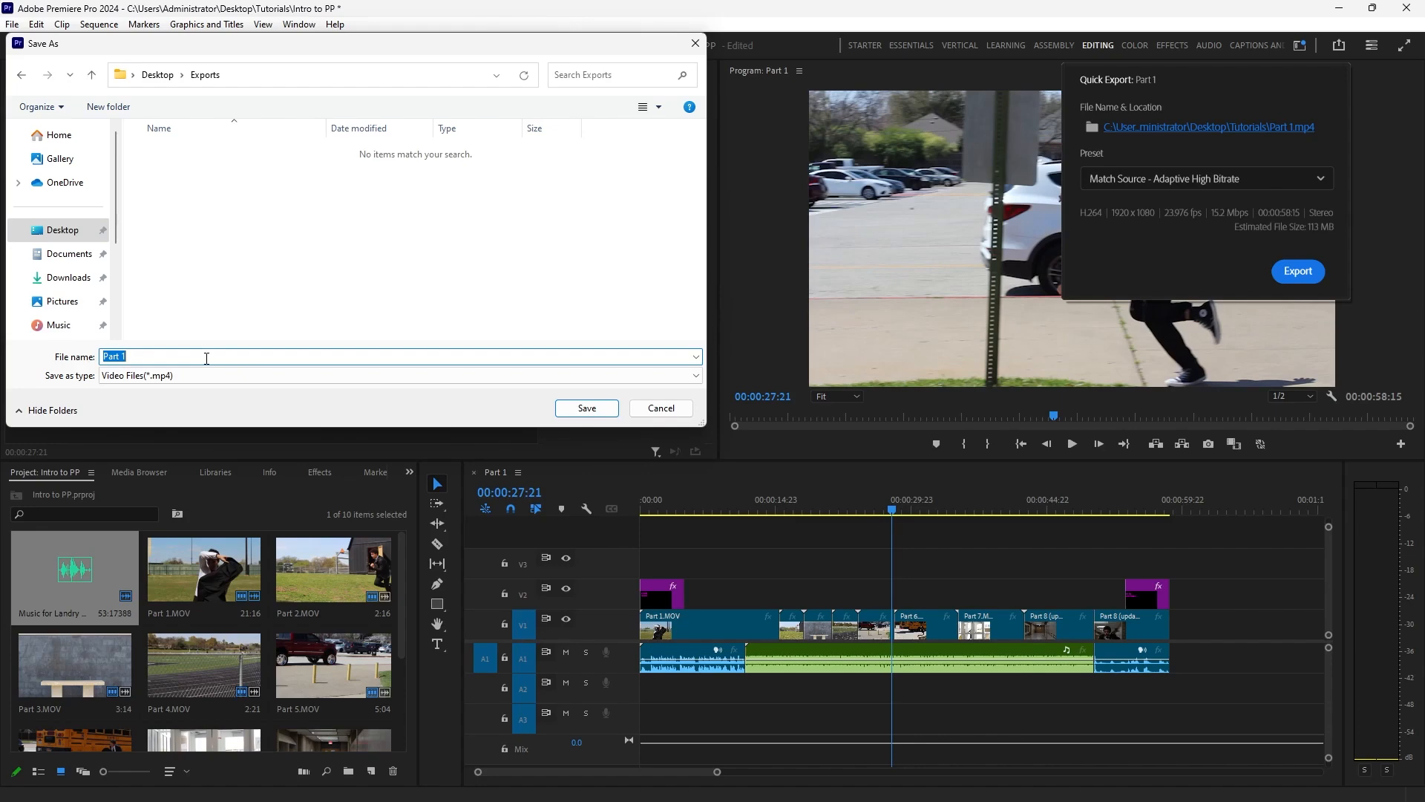
text(Intro to PP)
click(595, 411)
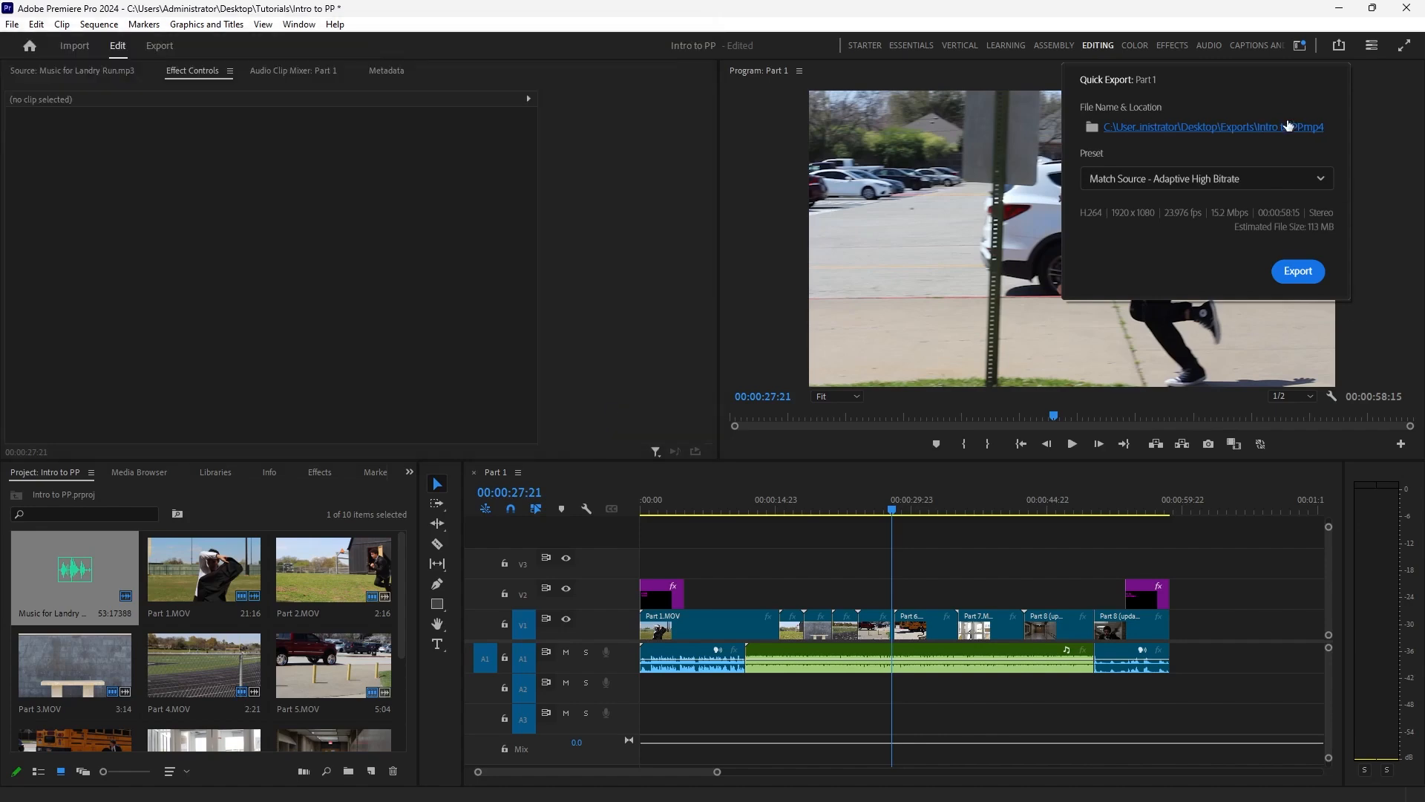
click(1298, 271)
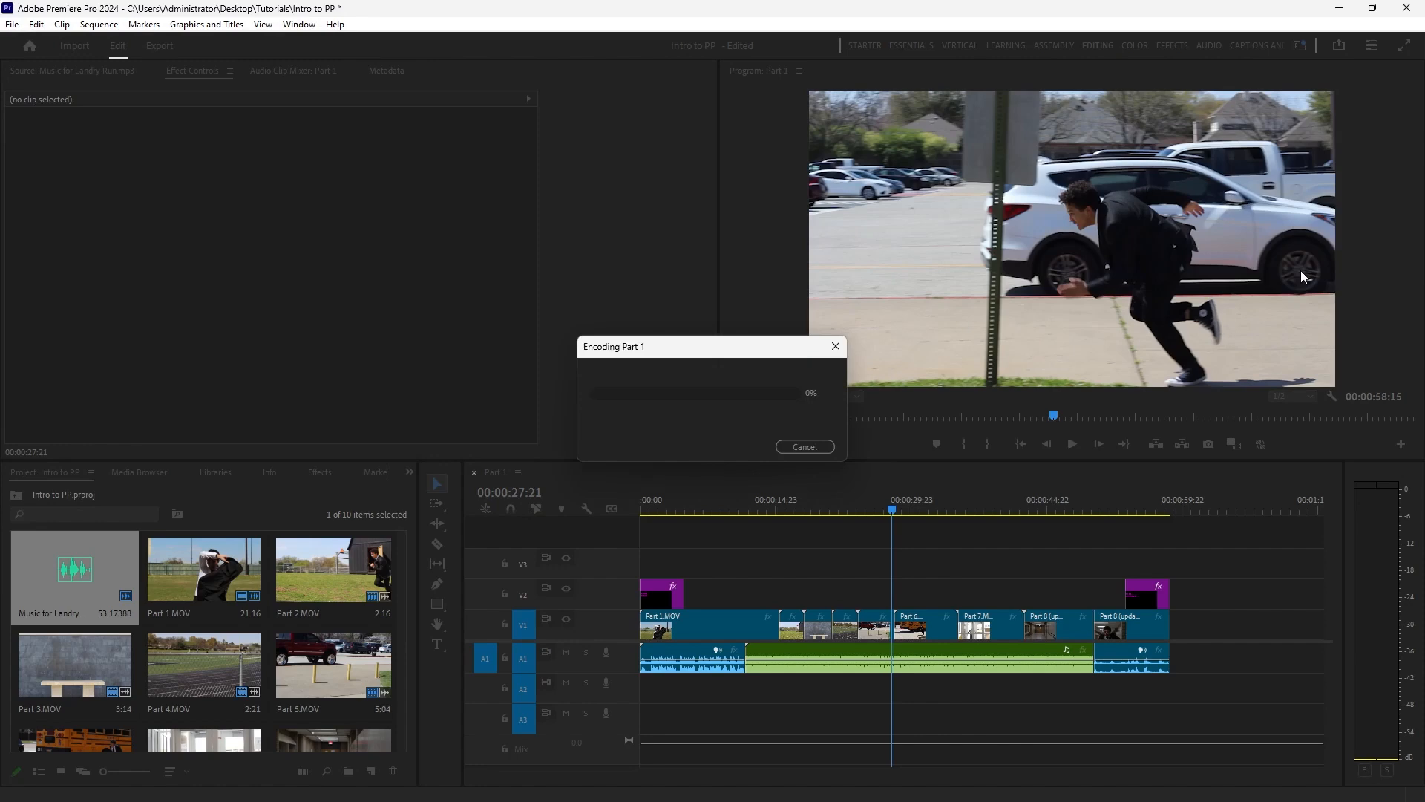
Switch to Chrome, publish the Intro to Adobe Premiere Pro (Landry Run) assignment in Canvas and view it as a student.
mouse_move(178, 785)
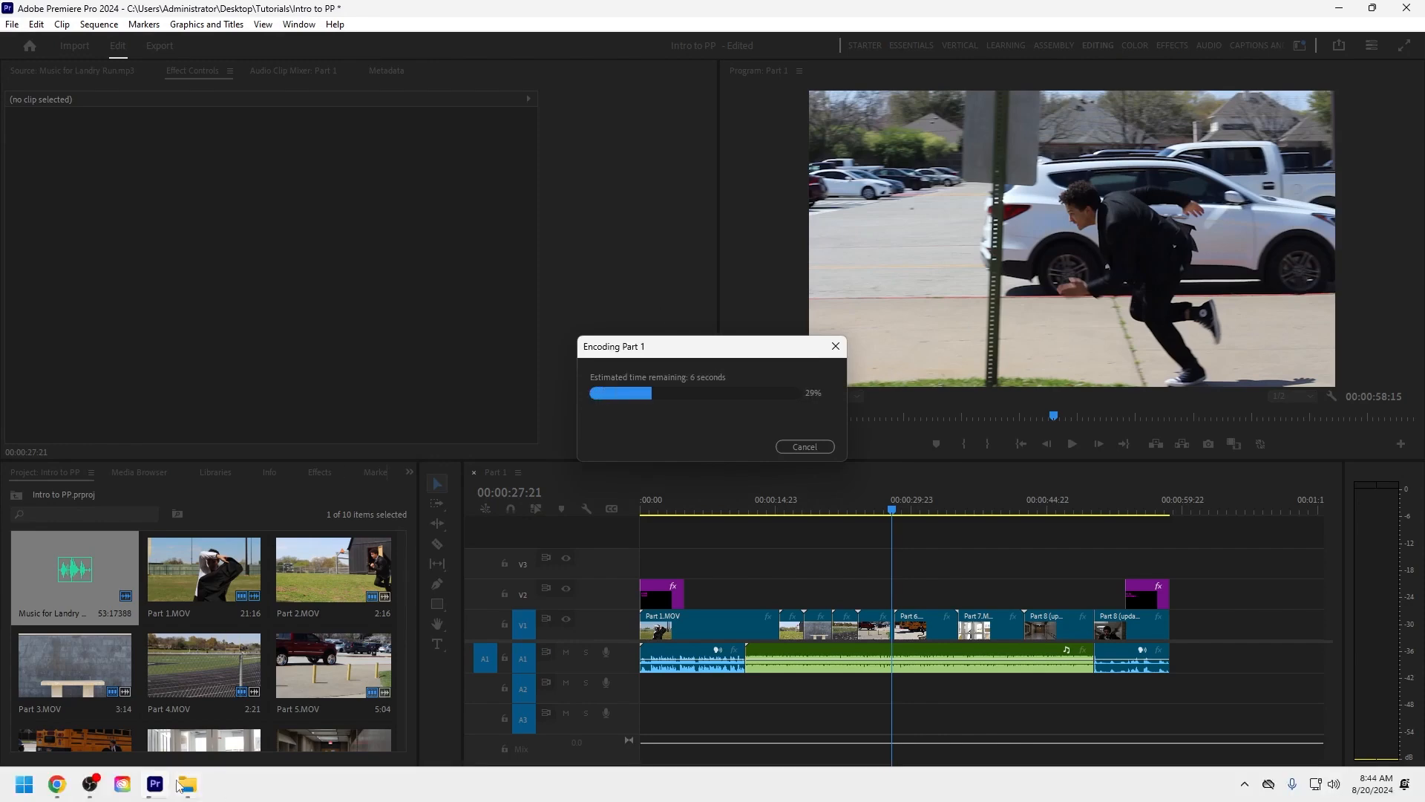
click(57, 784)
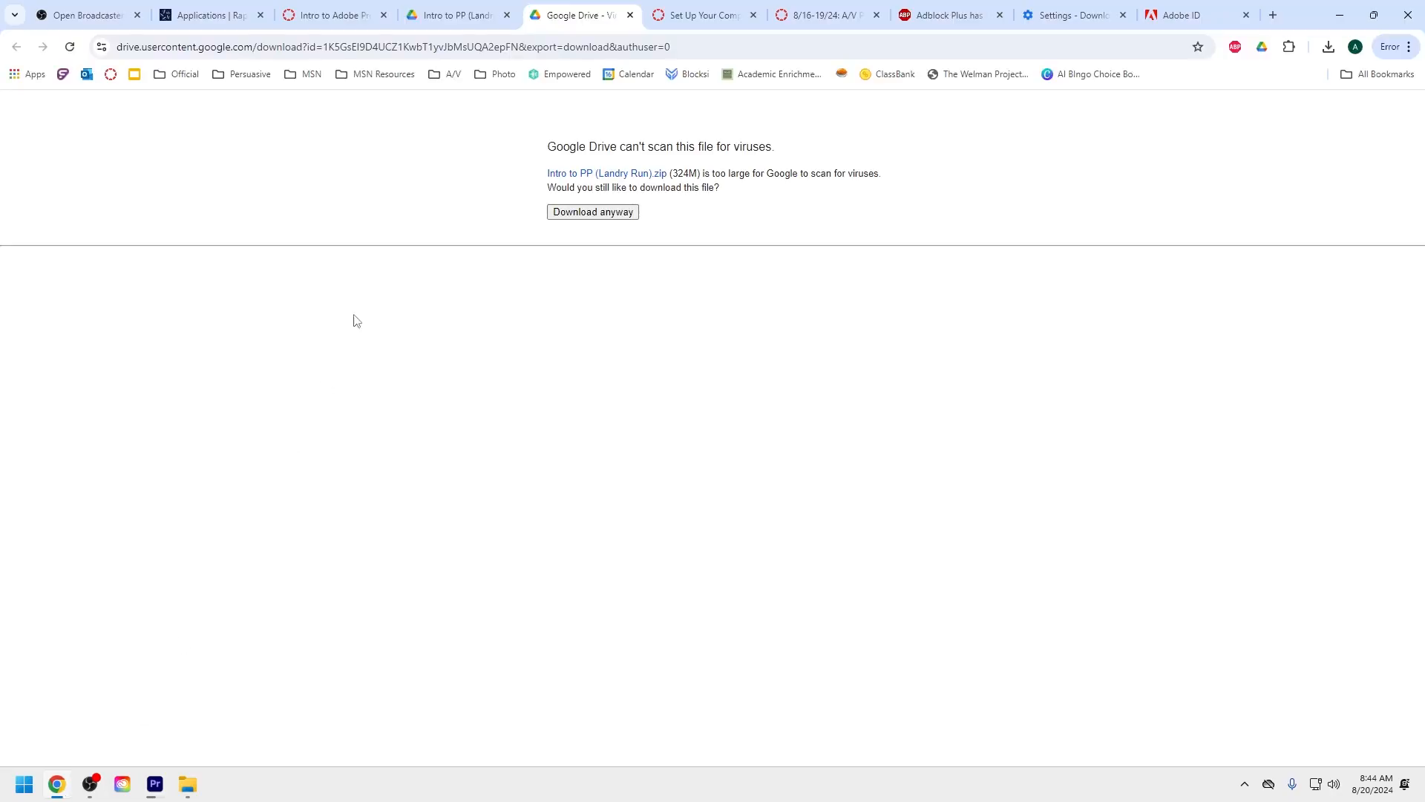
click(351, 14)
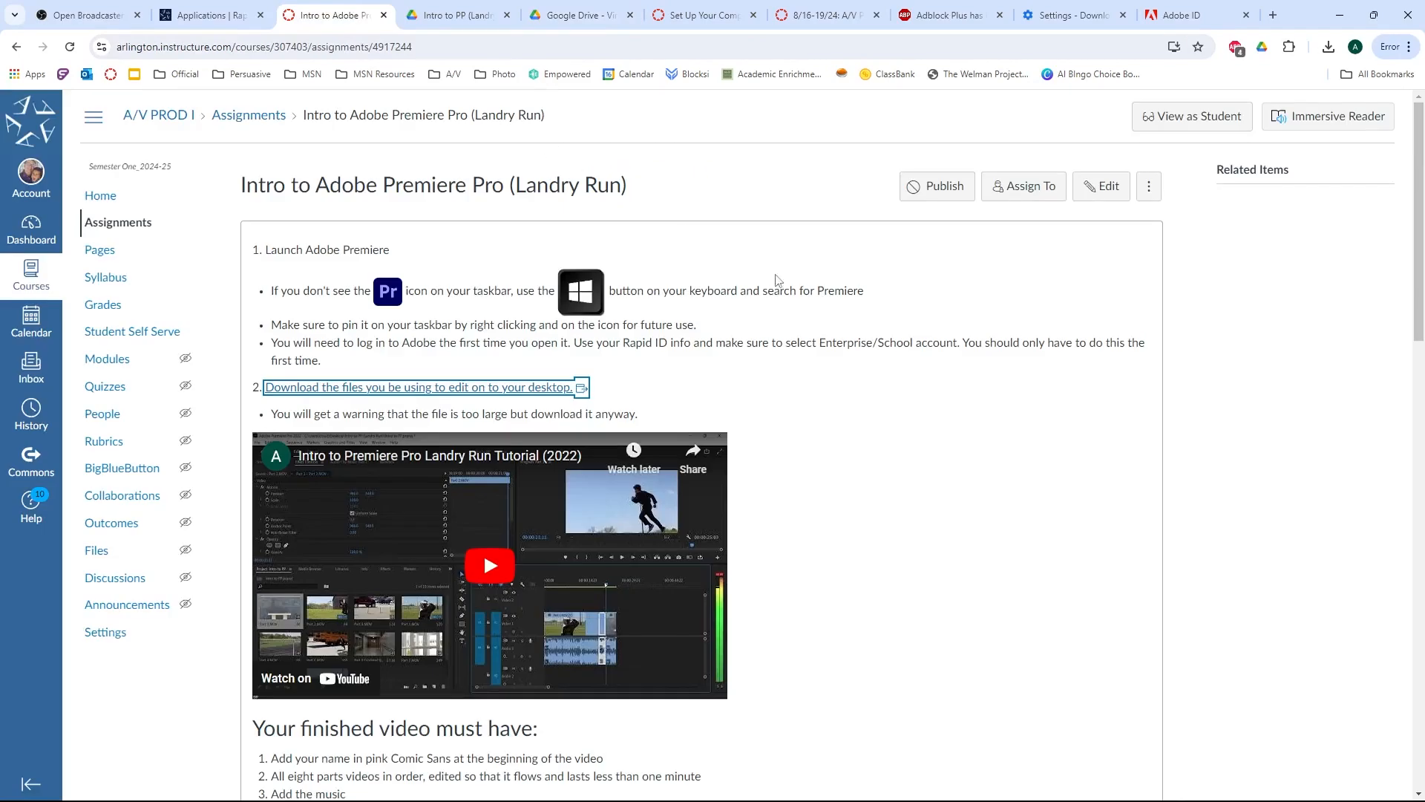
click(941, 186)
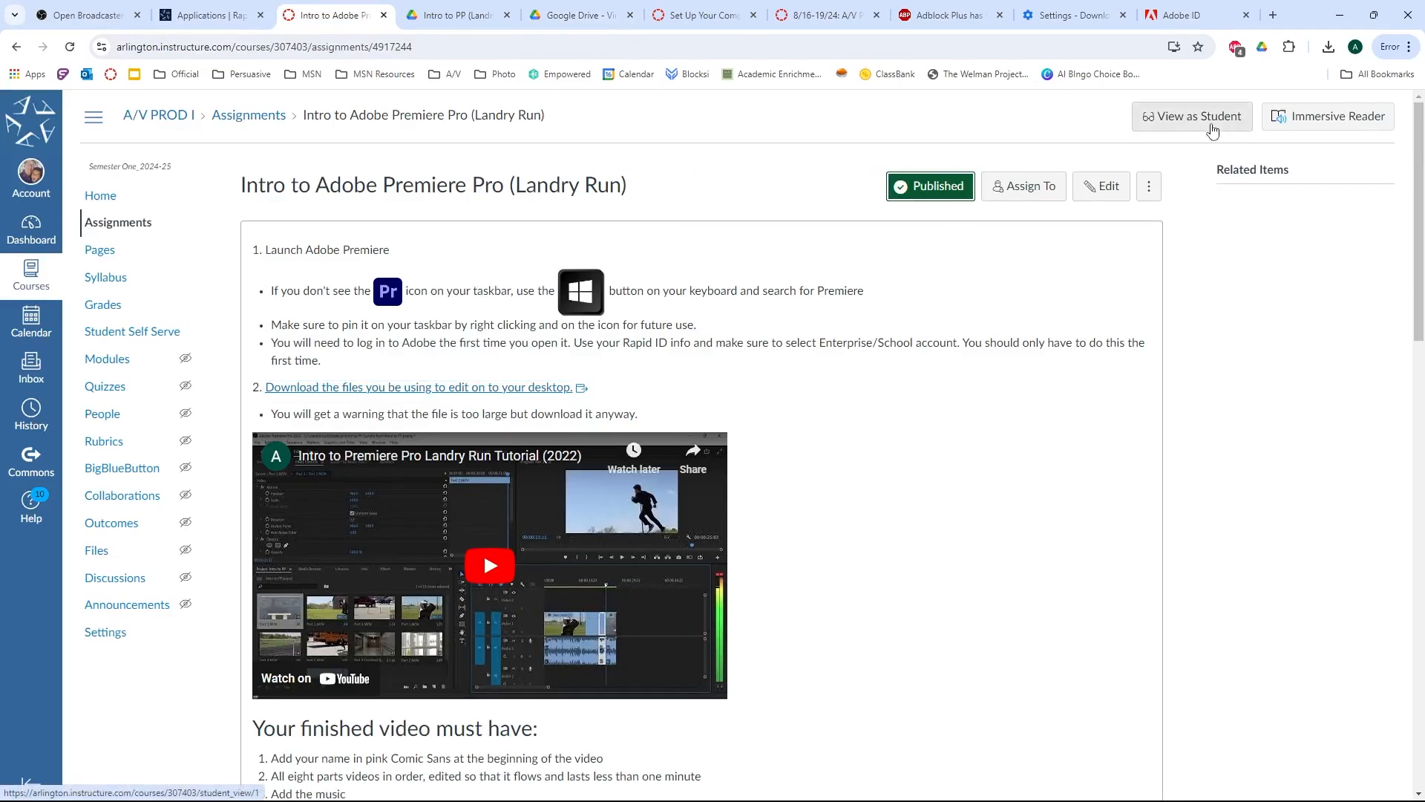
click(1213, 130)
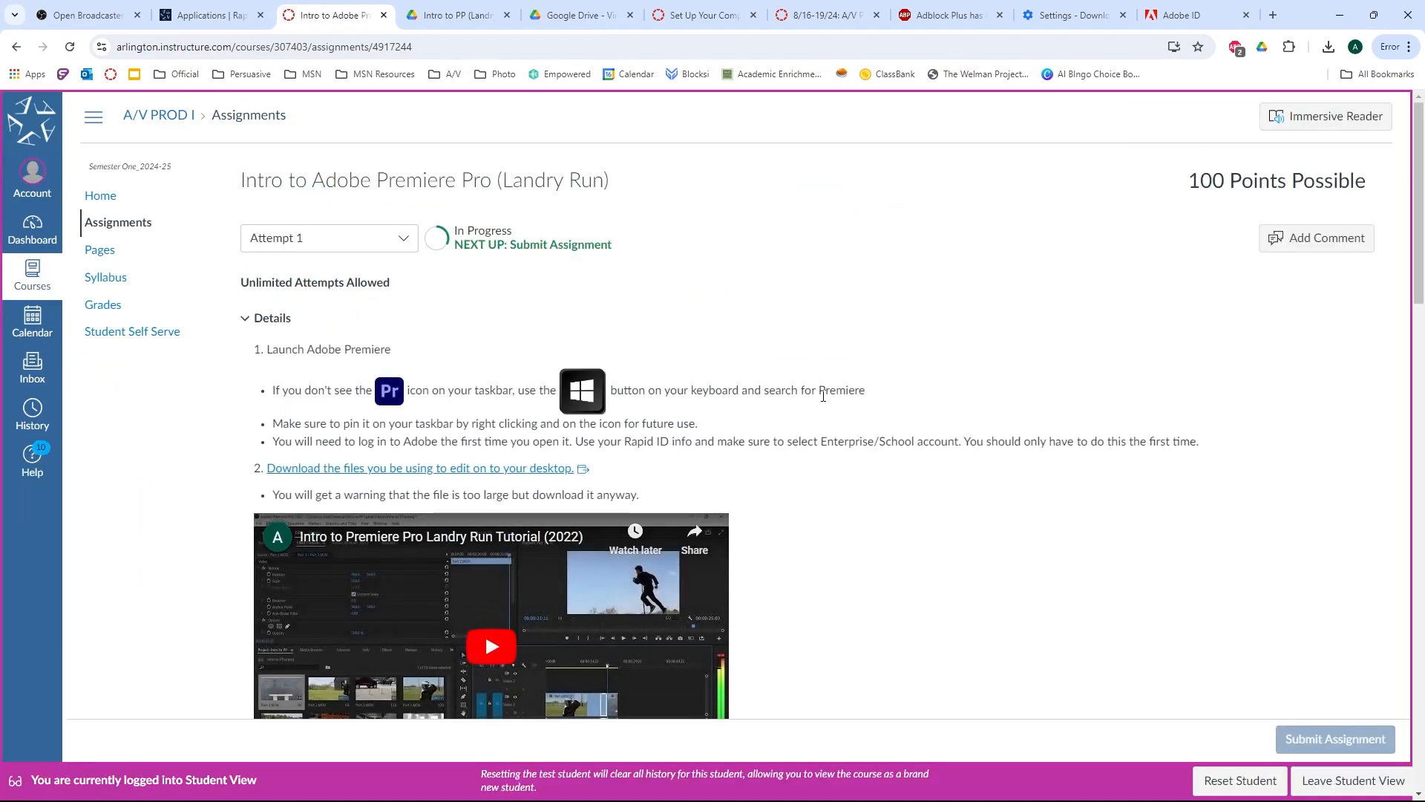
Open the assignment's media upload and choose Intro to PP.mp4 from the Exports folder on the Desktop.
scroll(827, 381, down, 1)
scroll(827, 381, down, 20)
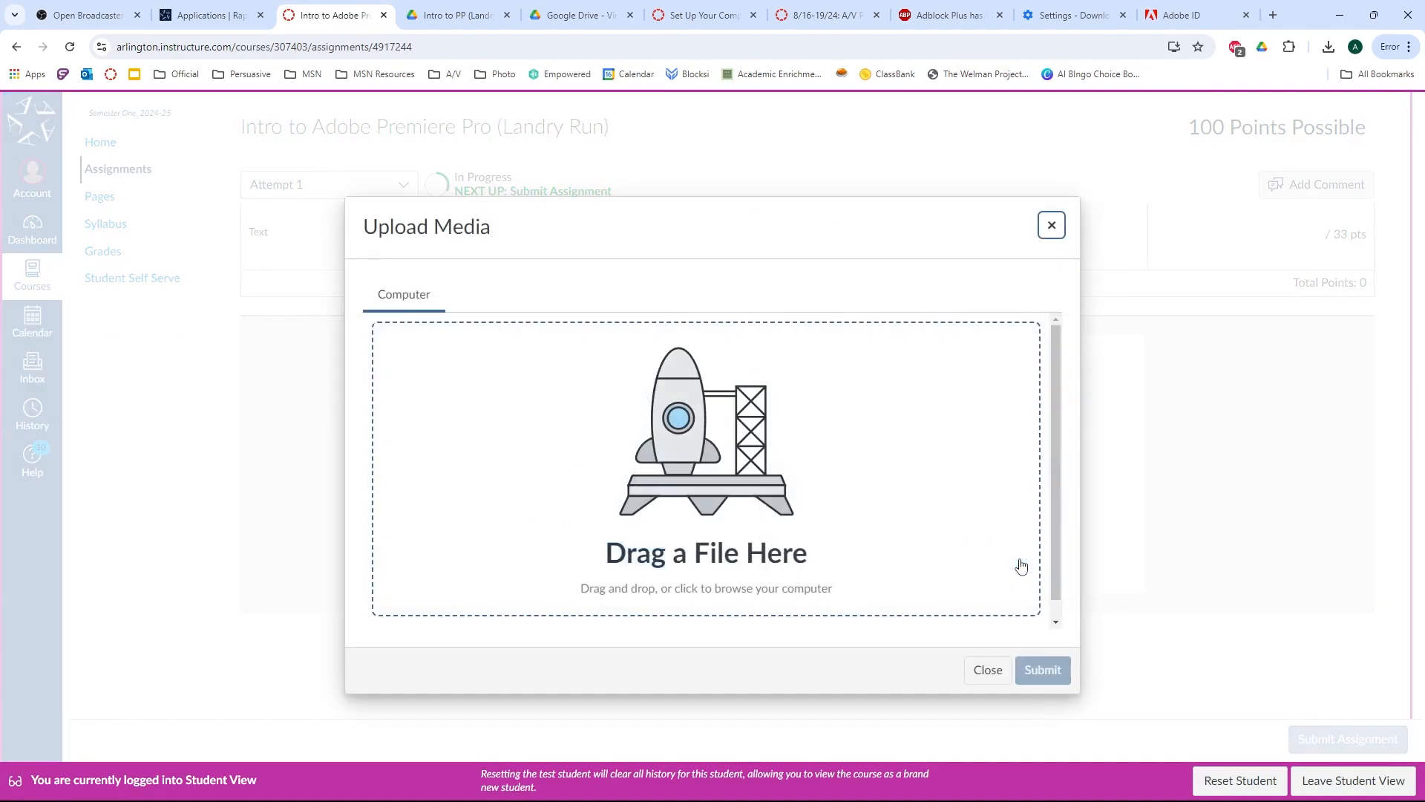
click(675, 458)
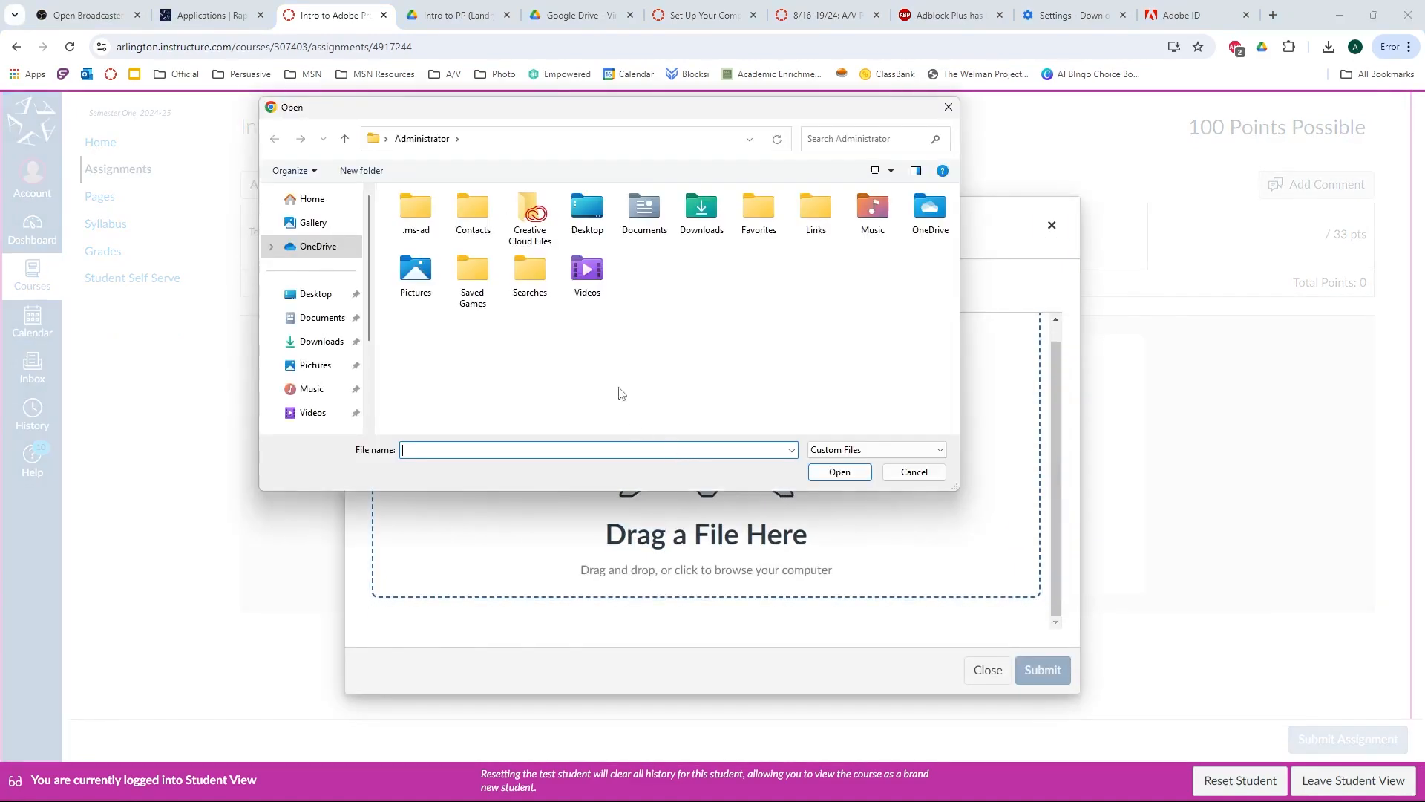
click(309, 295)
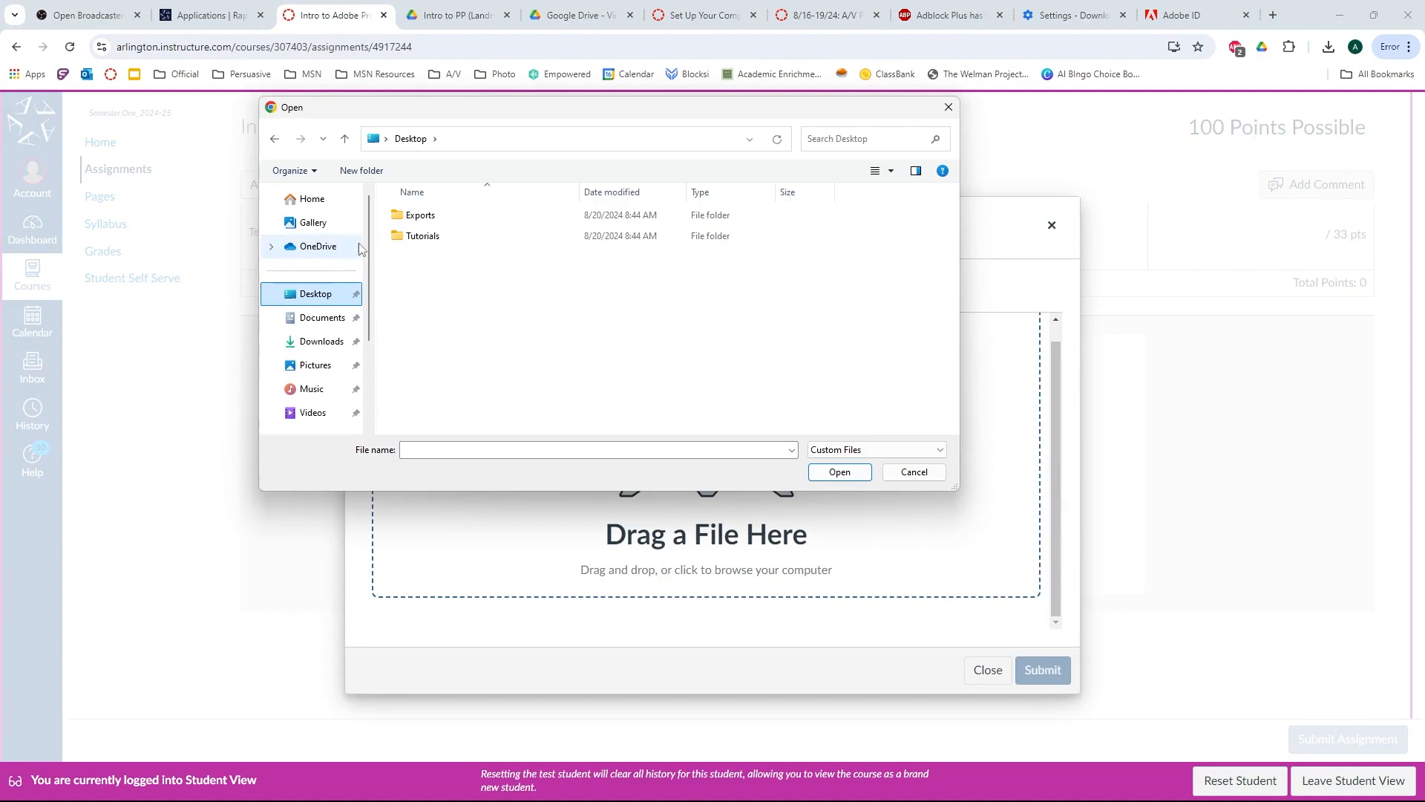
double_click(420, 238)
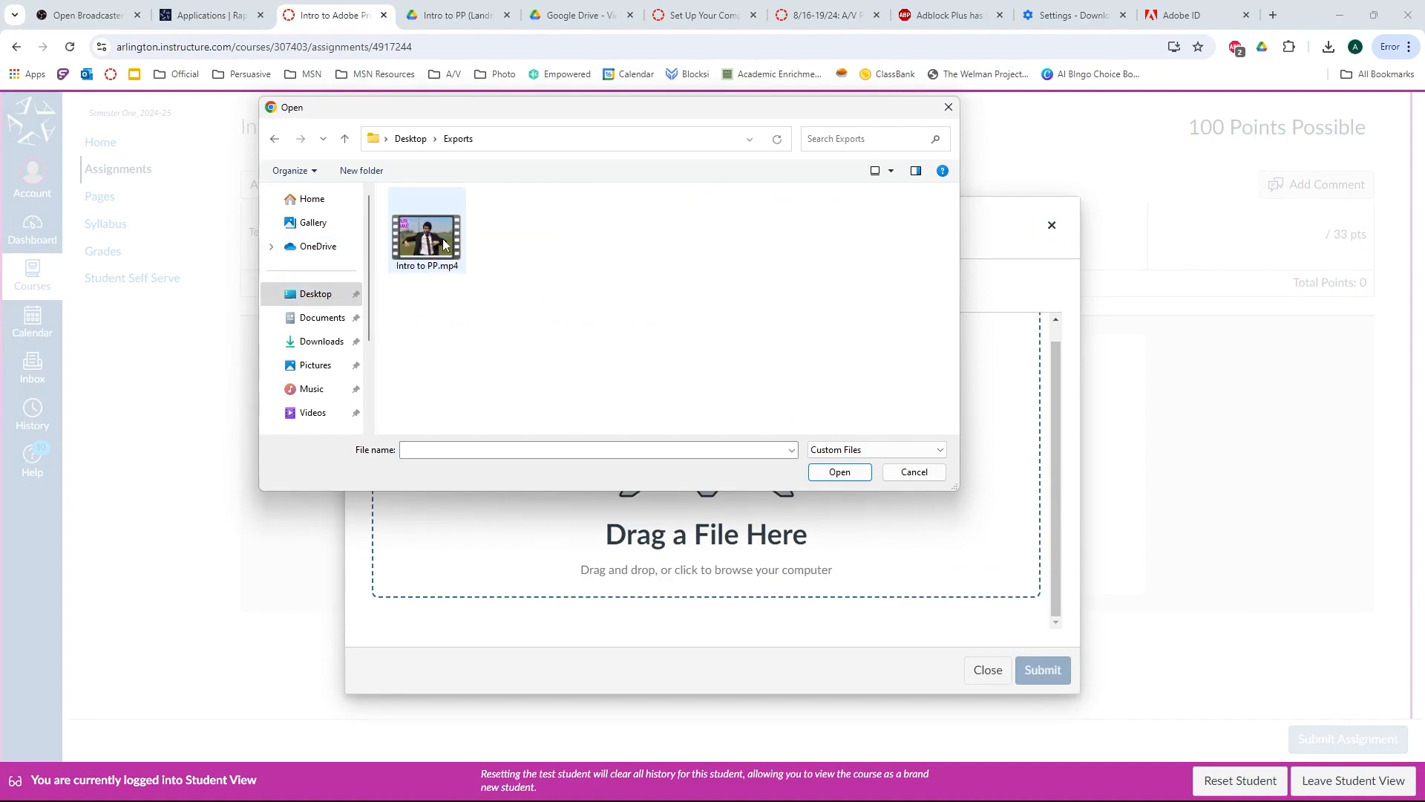
double_click(442, 238)
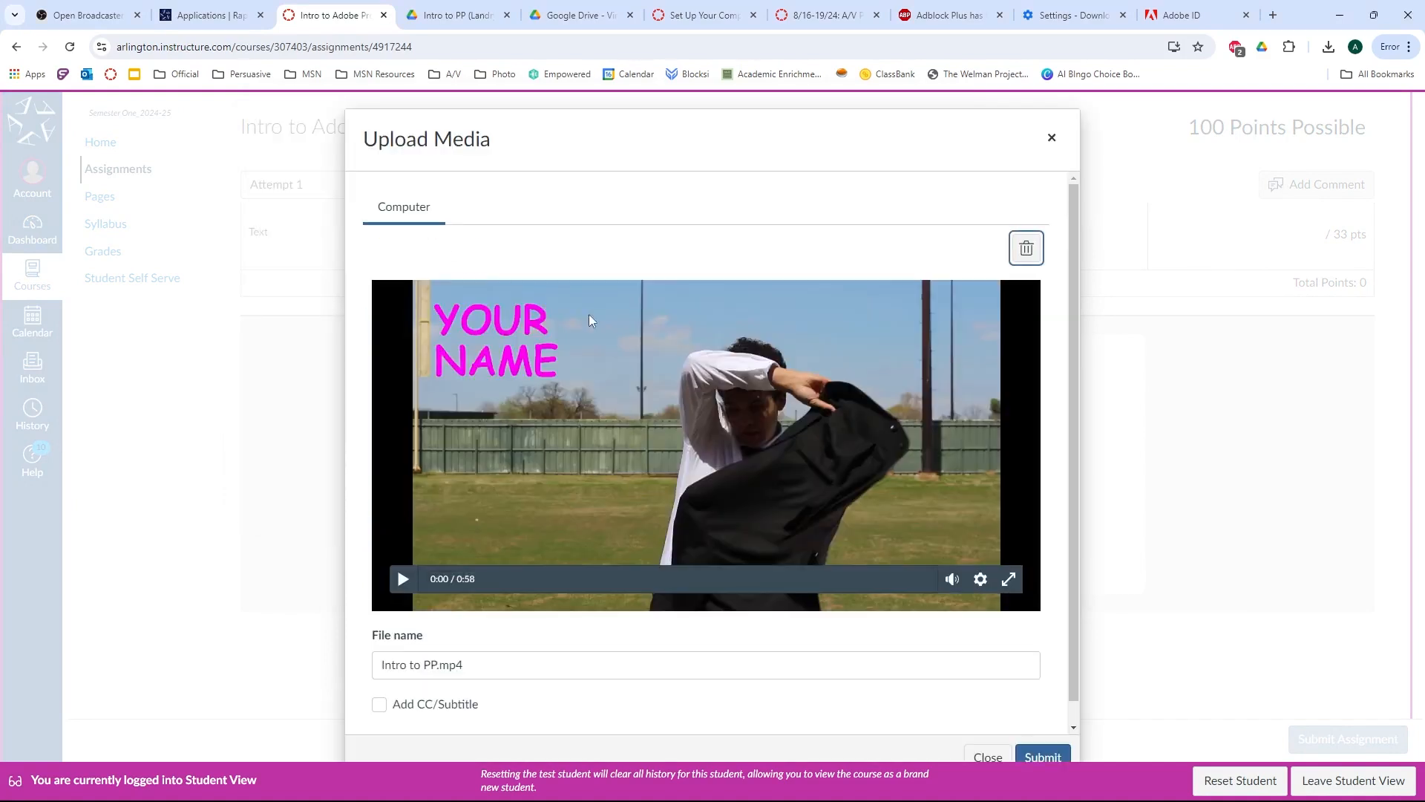
Submit the chosen video in the media upload, then submit the assignment attempt.
click(1062, 759)
scroll(978, 594, down, 1)
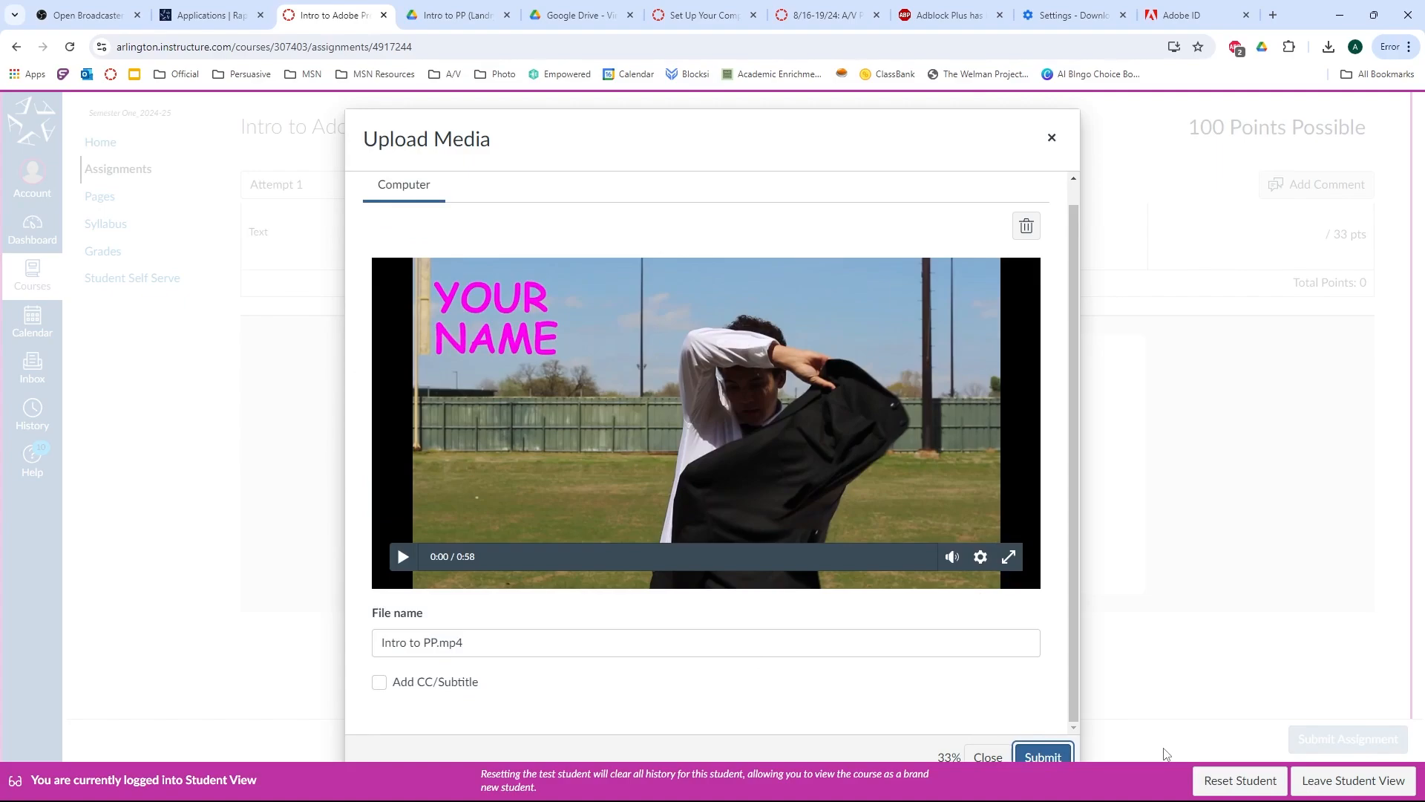
key(alt+Tab)
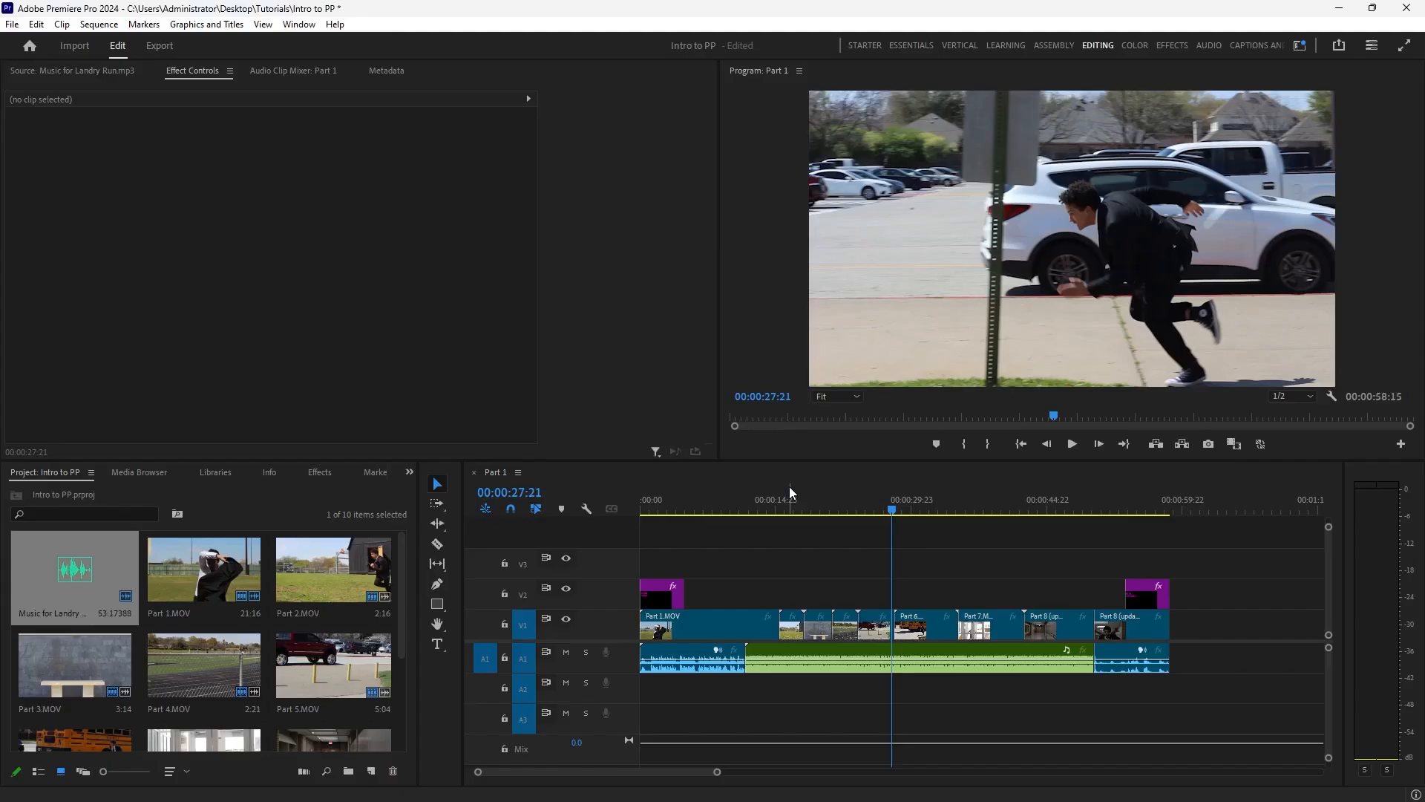
key(alt+Tab)
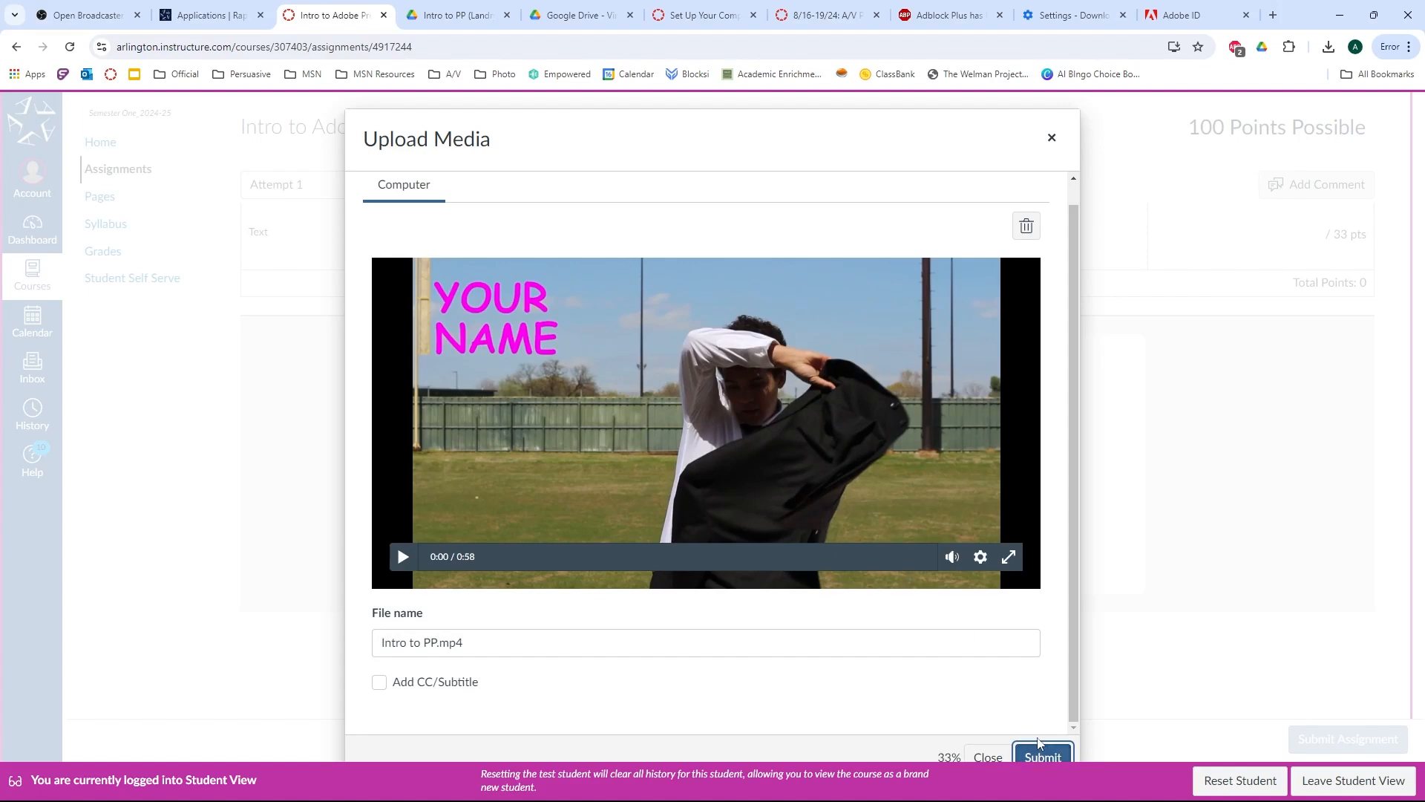
key(ctrl+a)
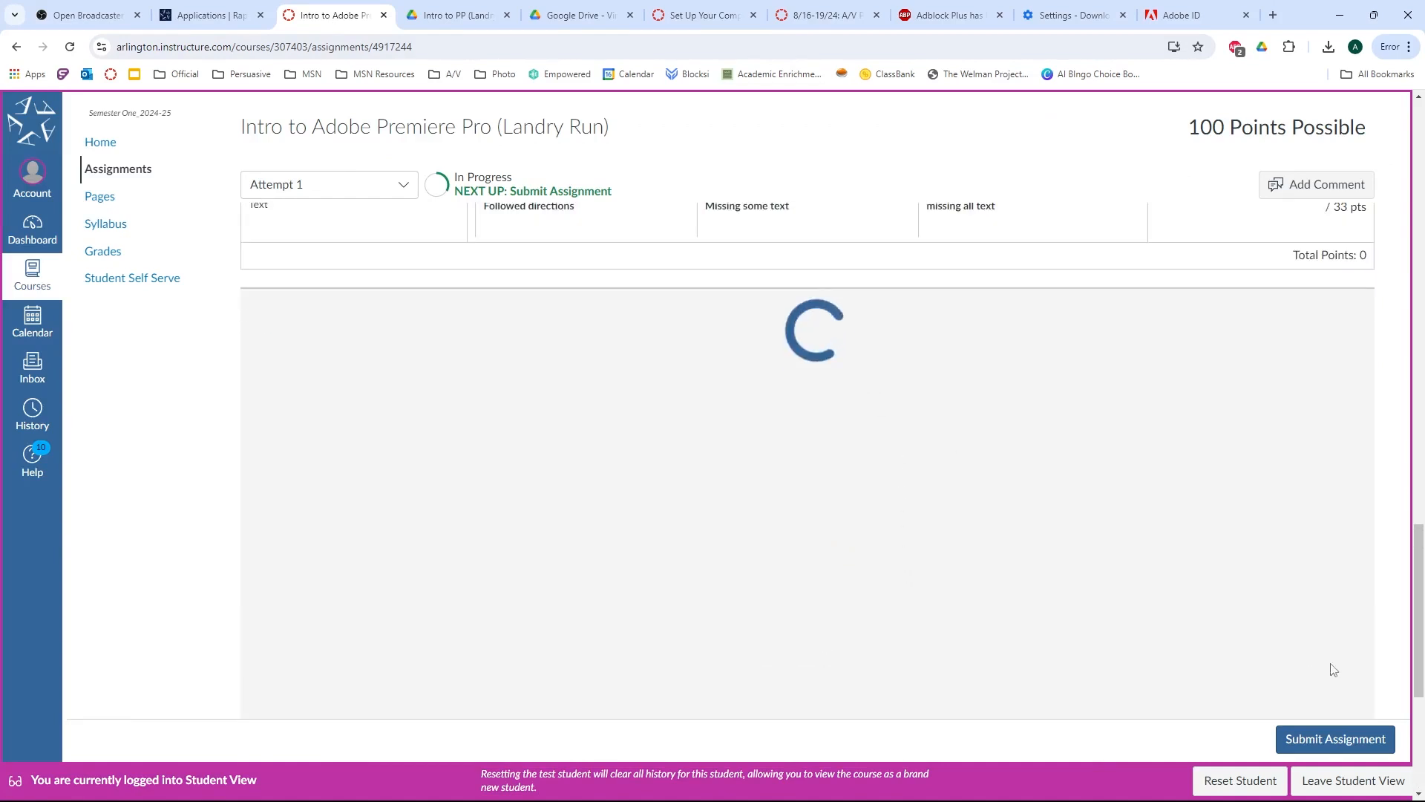
click(1358, 740)
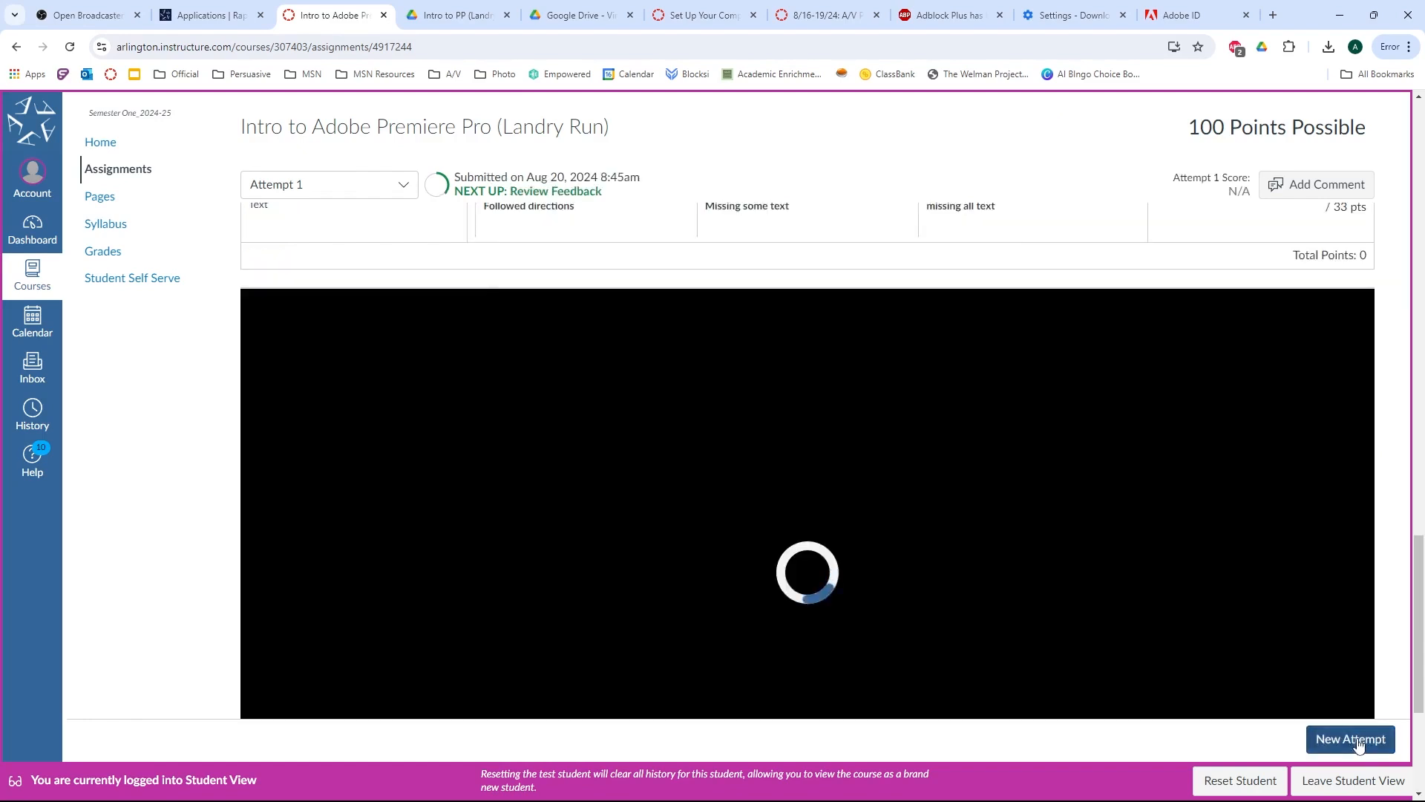